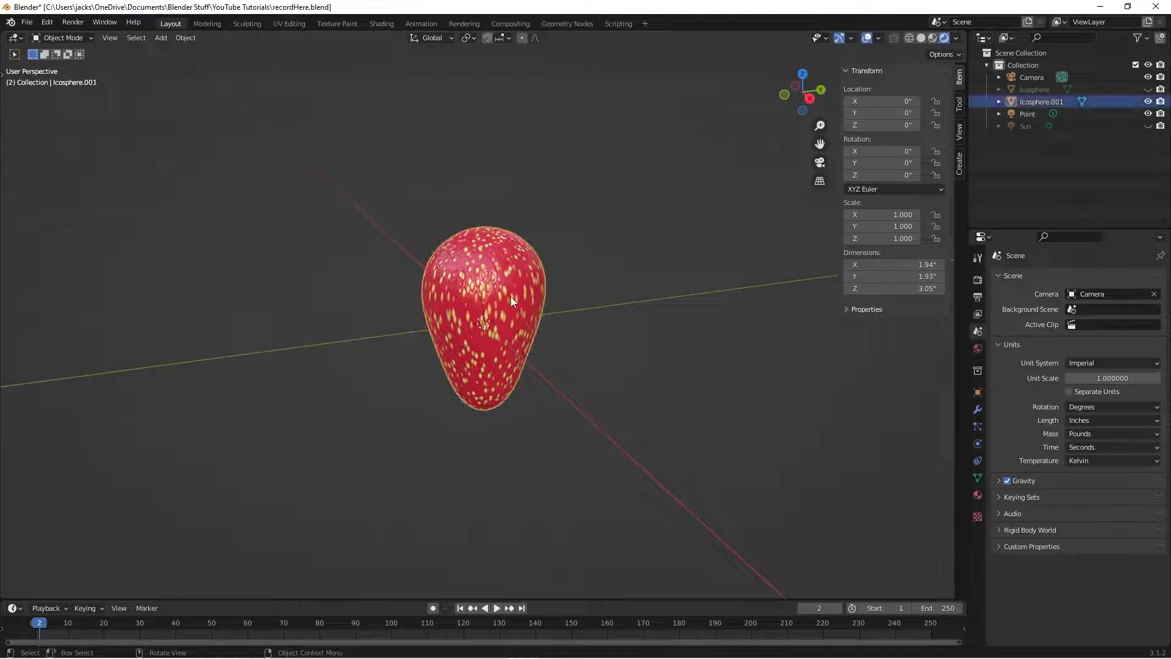
Step: Examine the finished strawberry model and the starting scene's point light and camera framing
middle_click_drag(632, 314, 556, 303)
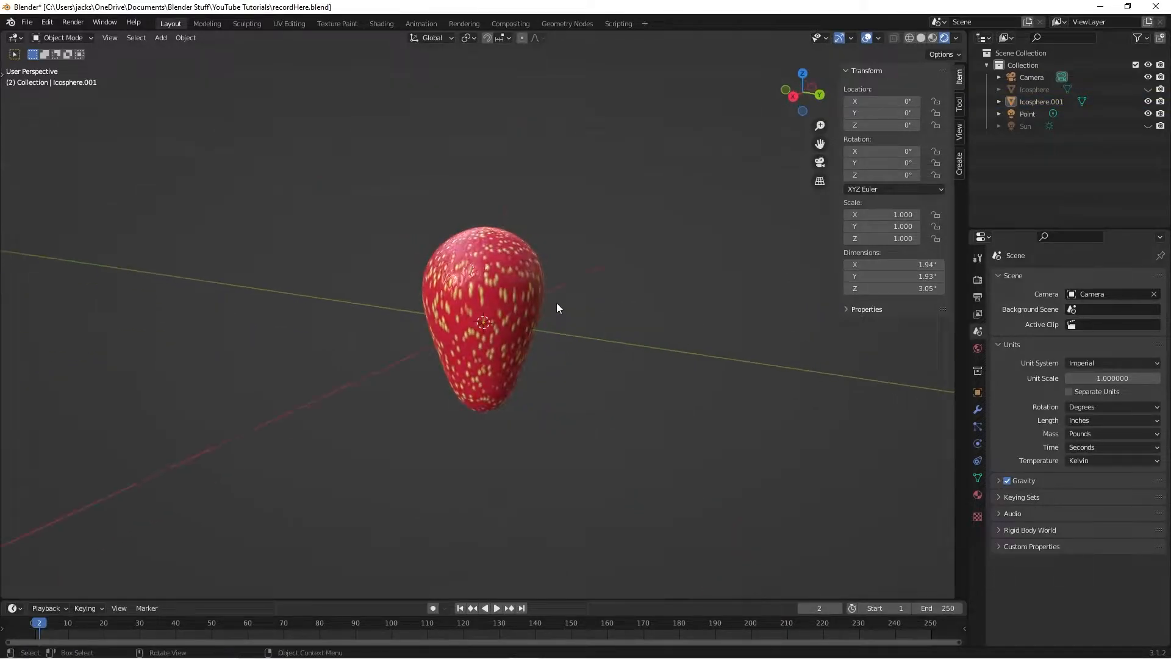
left_click(520, 305)
left_click(606, 344)
middle_click_drag(605, 344, 534, 363)
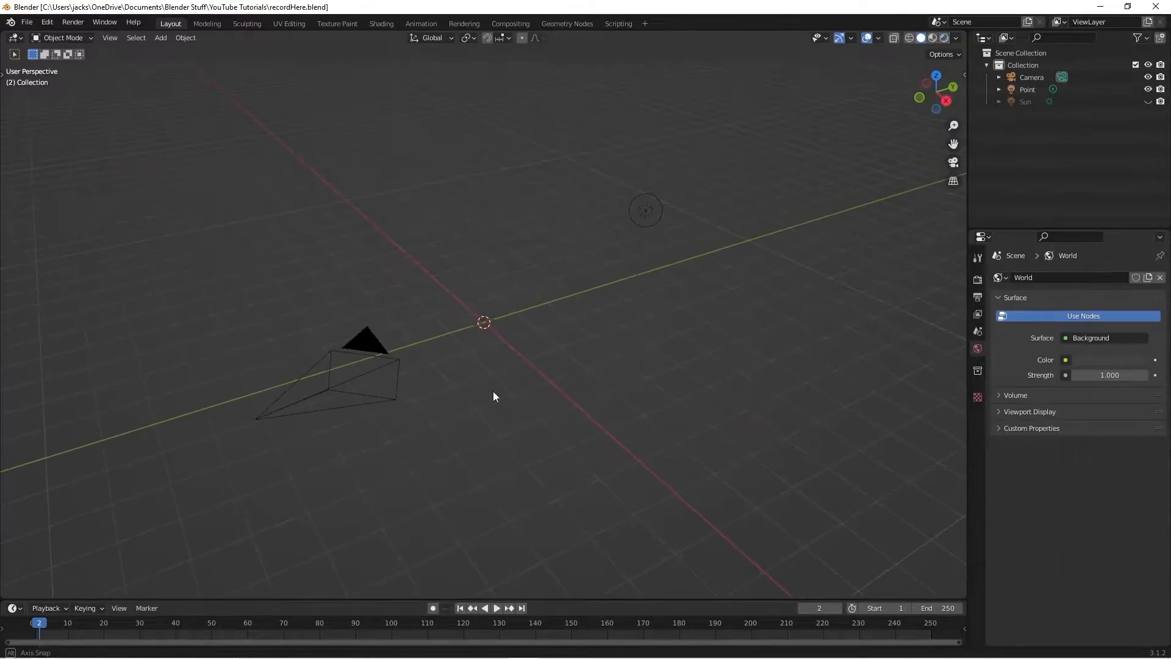
left_click(641, 214)
middle_click_drag(587, 366, 742, 259)
middle_click_drag(804, 93, 507, 306)
key("KP_0")
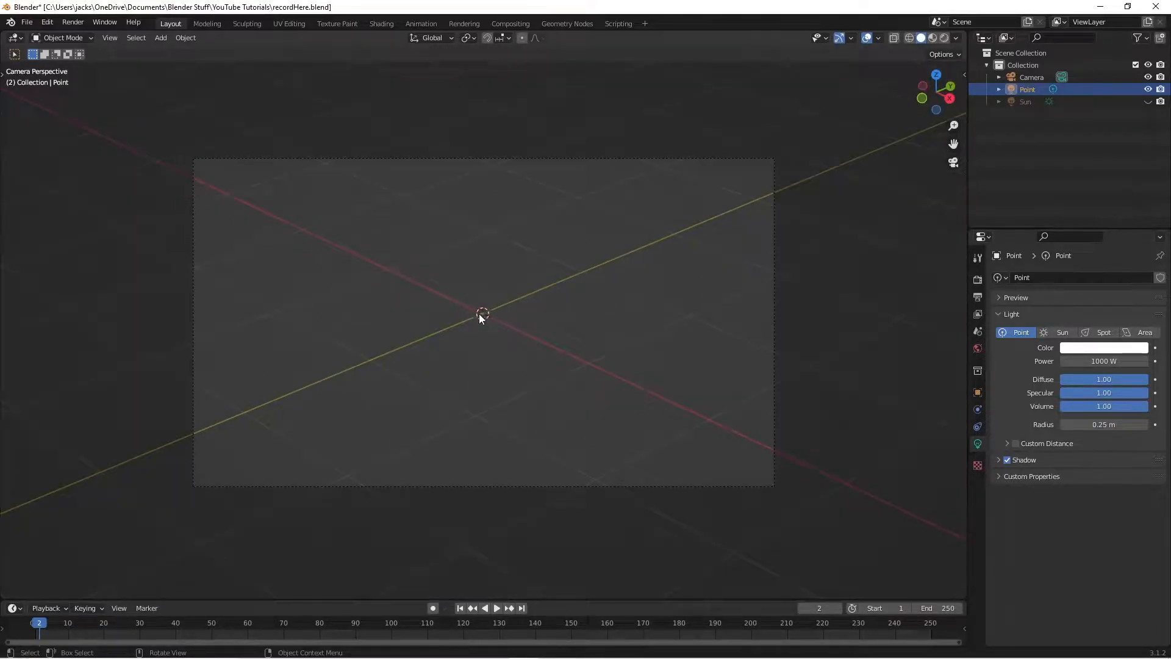
left_click(479, 317)
middle_click_drag(625, 321, 513, 306)
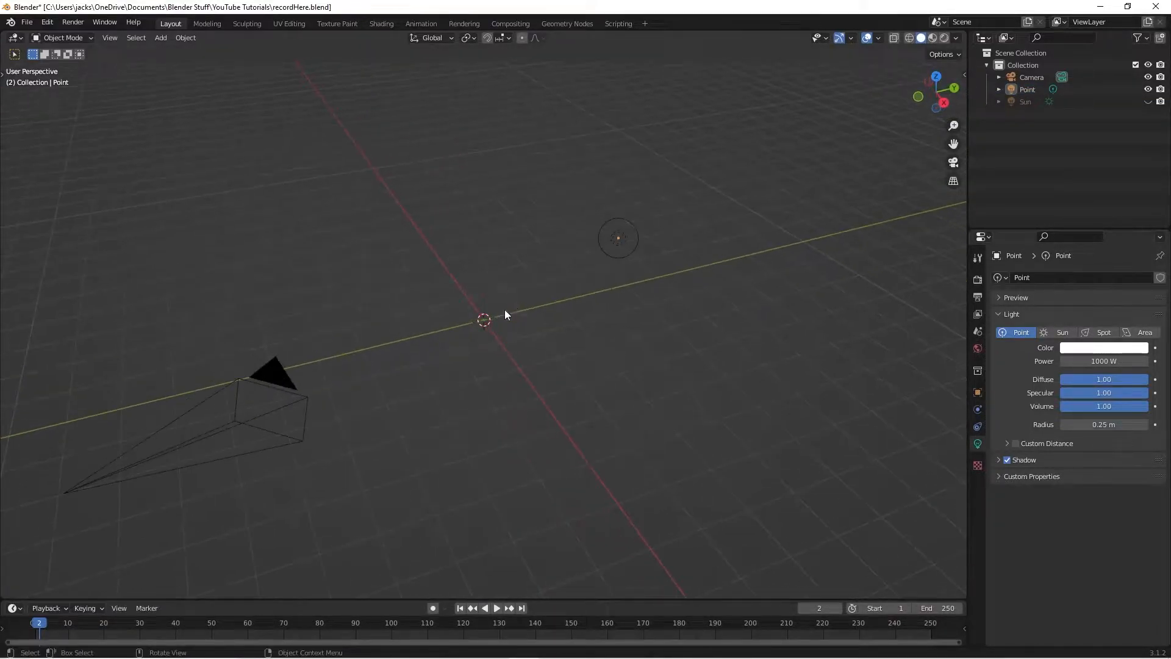
Step: Add an ico sphere at the origin with 5 subdivisions
key("shift+a")
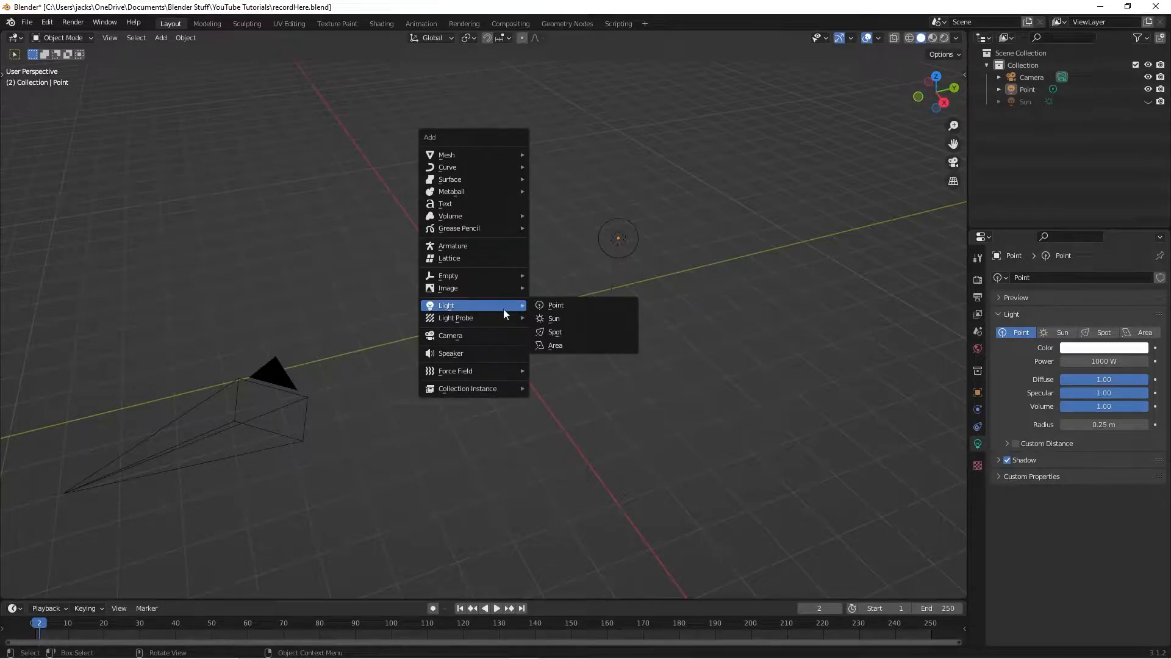
mouse_move(443, 156)
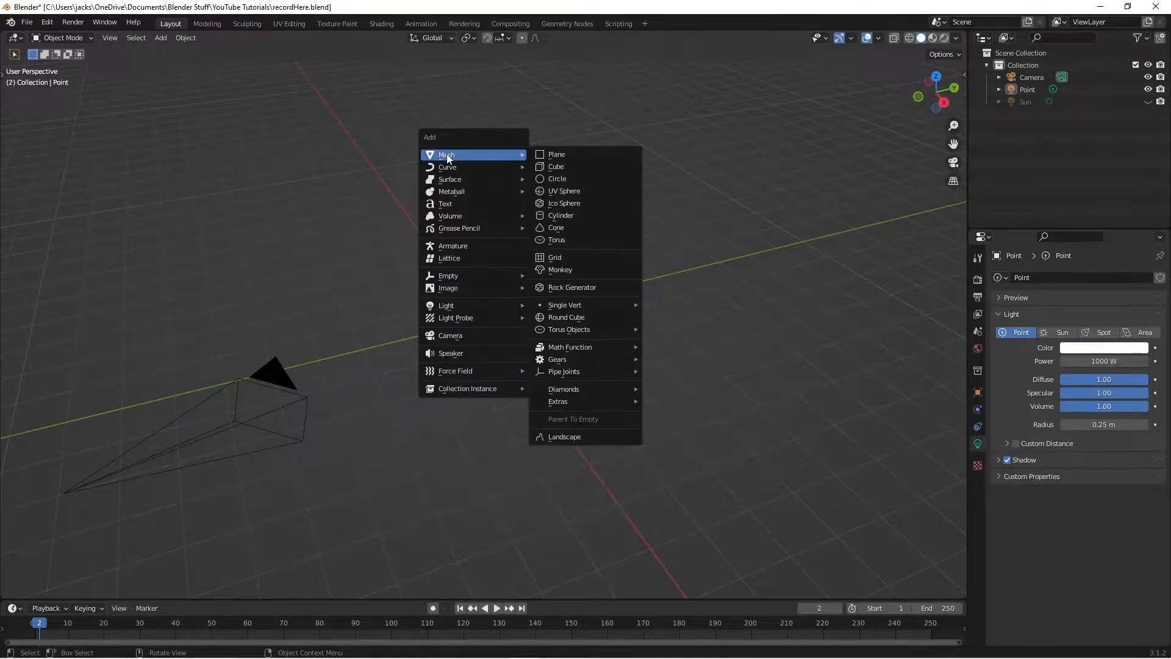
left_click(592, 206)
left_click(131, 469)
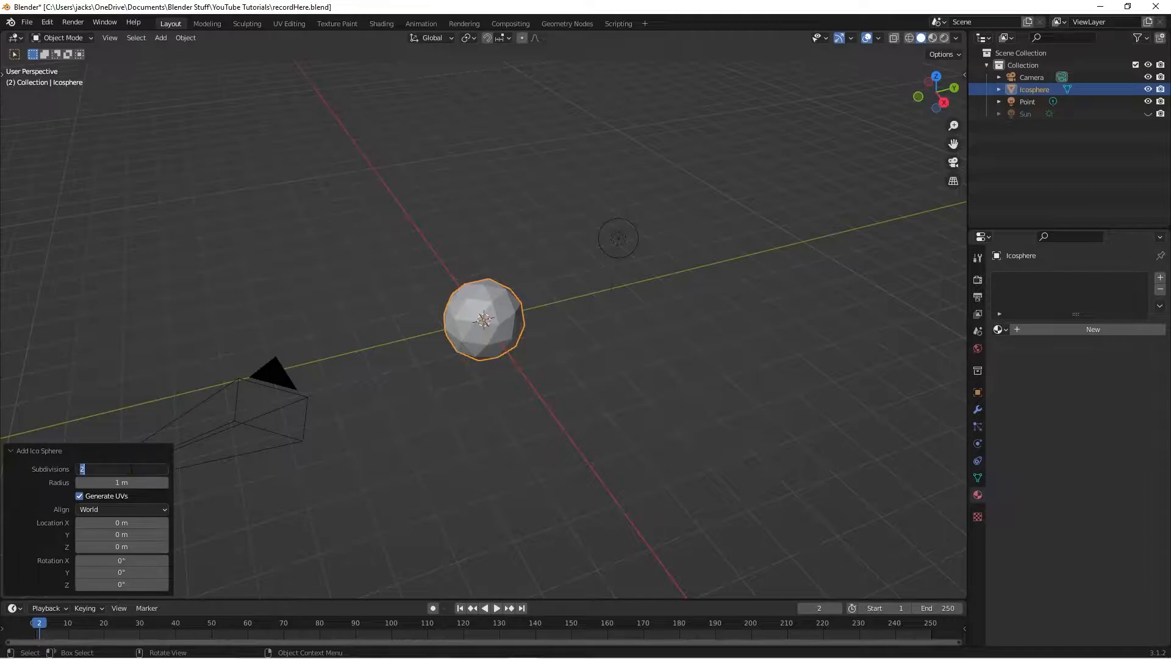
type("5")
key("Return")
Step: Apply smooth shading to the ico sphere and deselect it
right_click(393, 332)
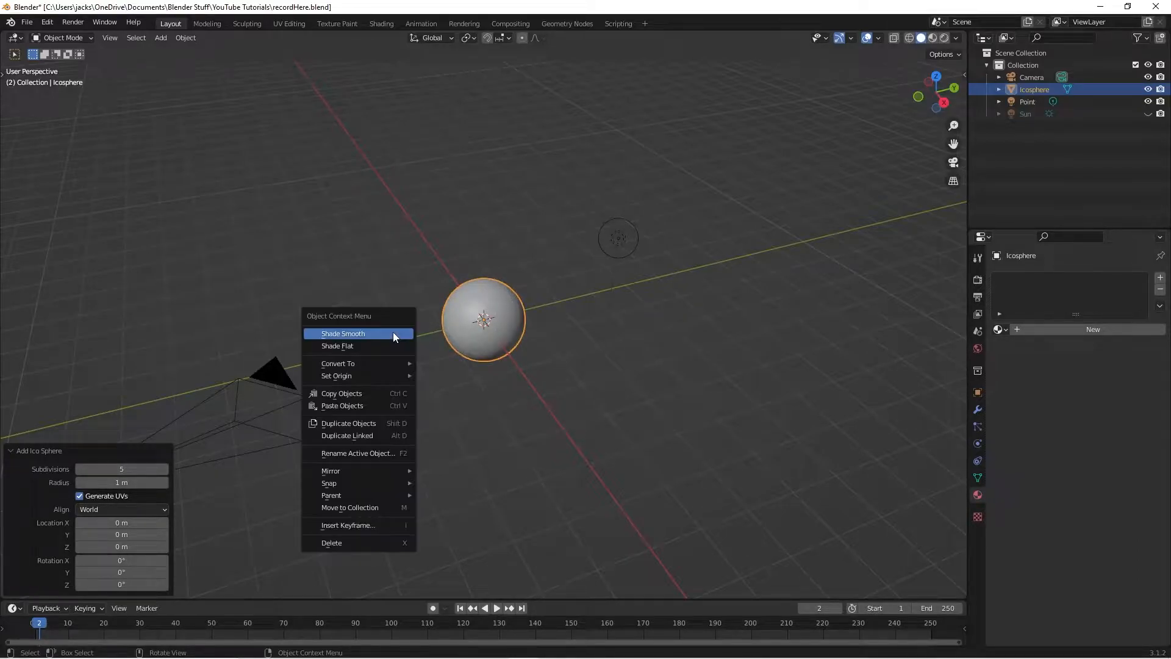
left_click(393, 331)
left_click(460, 437)
middle_click_drag(460, 437, 554, 374)
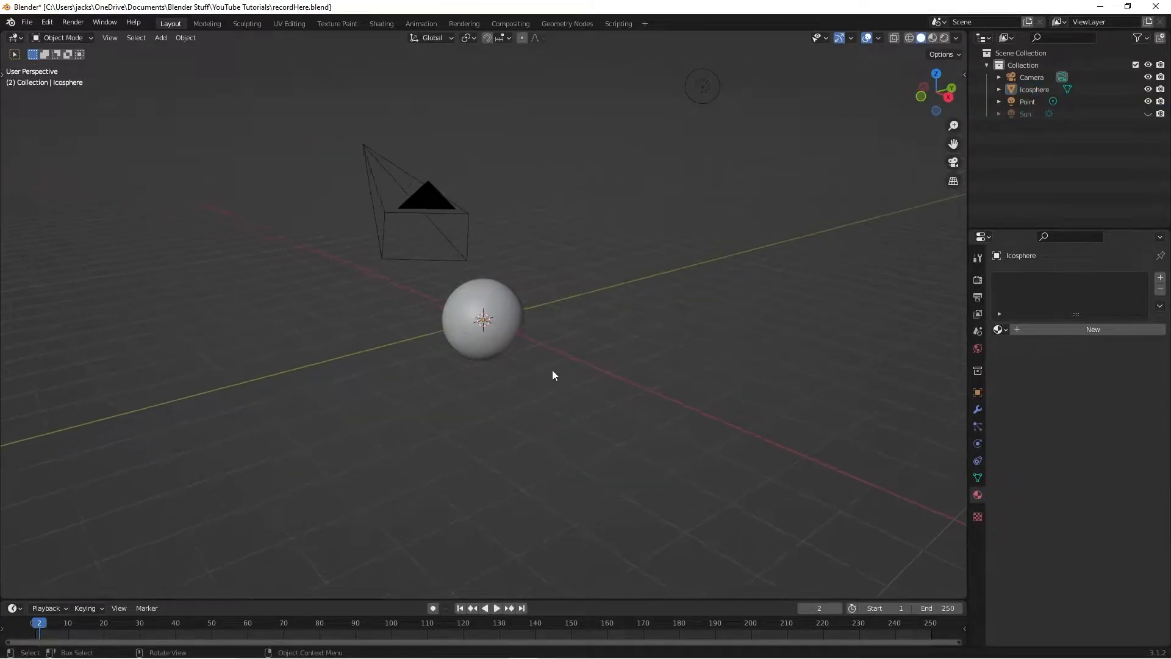
Step: Switch the viewport to rendered shading and view the sphere through the camera
left_click(944, 38)
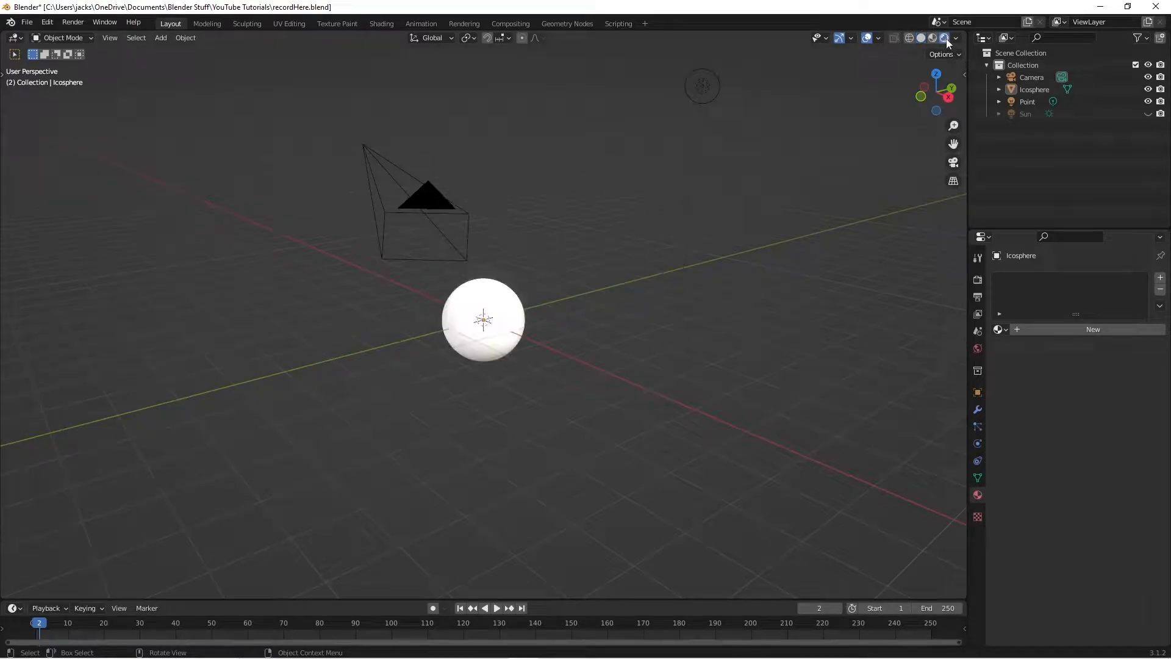
middle_click_drag(584, 264, 559, 312)
key("KP_0")
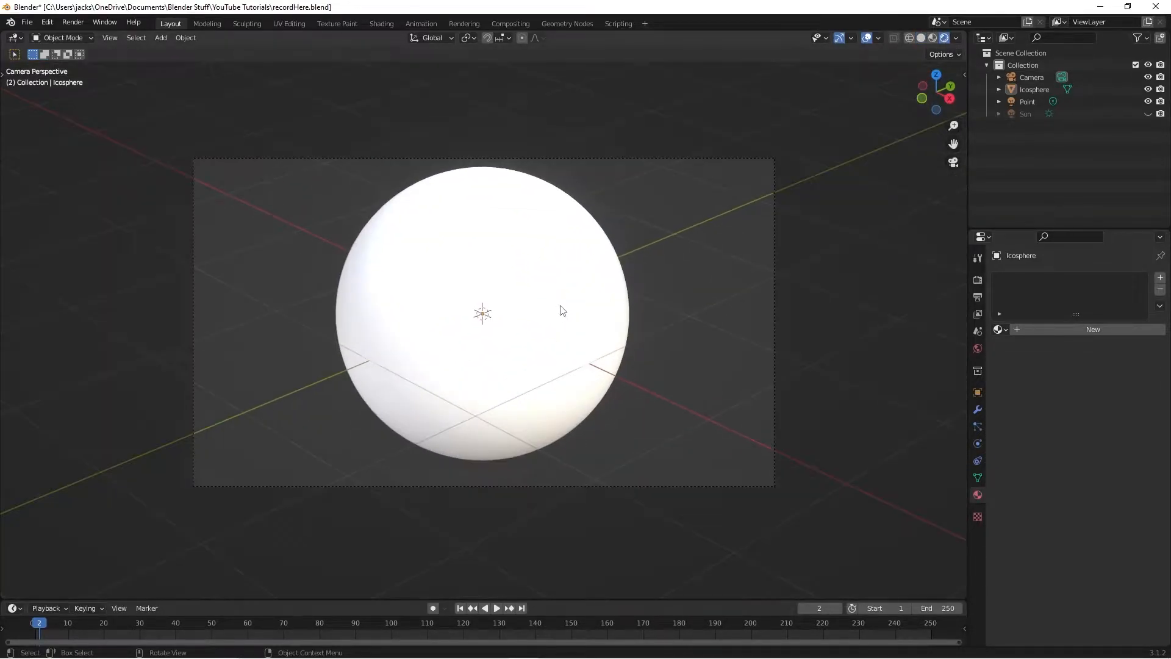
left_click(595, 314)
left_click(674, 321)
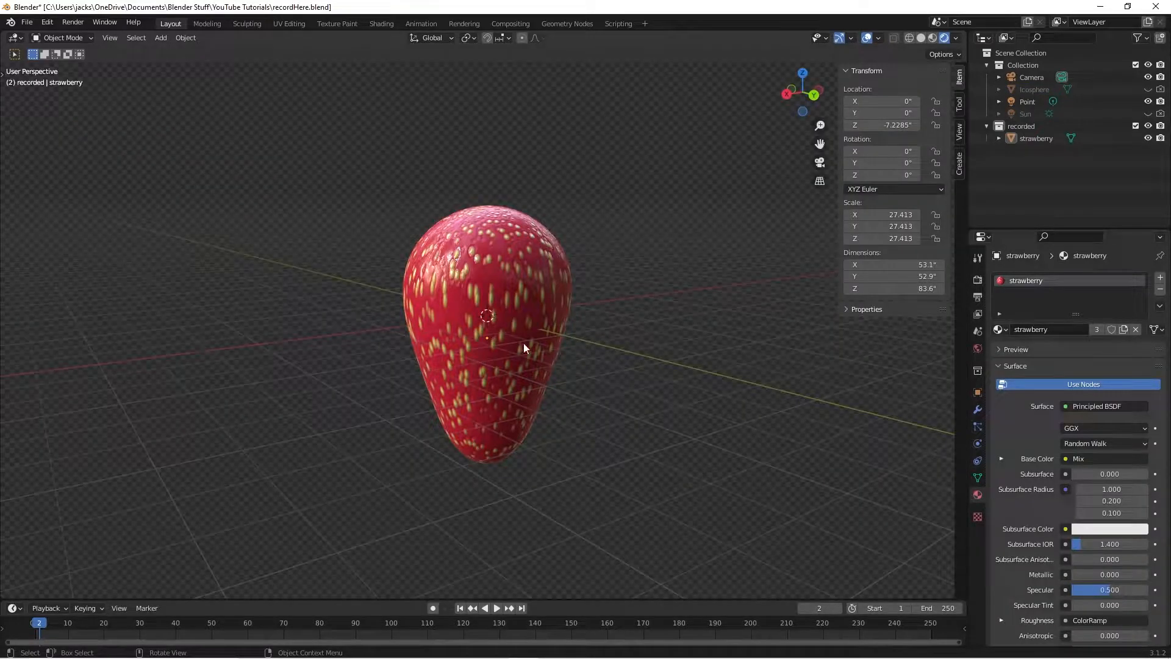
Step: Examine the finished strawberry's viewport lighting options, including Scene Lights, Scene World and the available HDRI environments
left_click(518, 342)
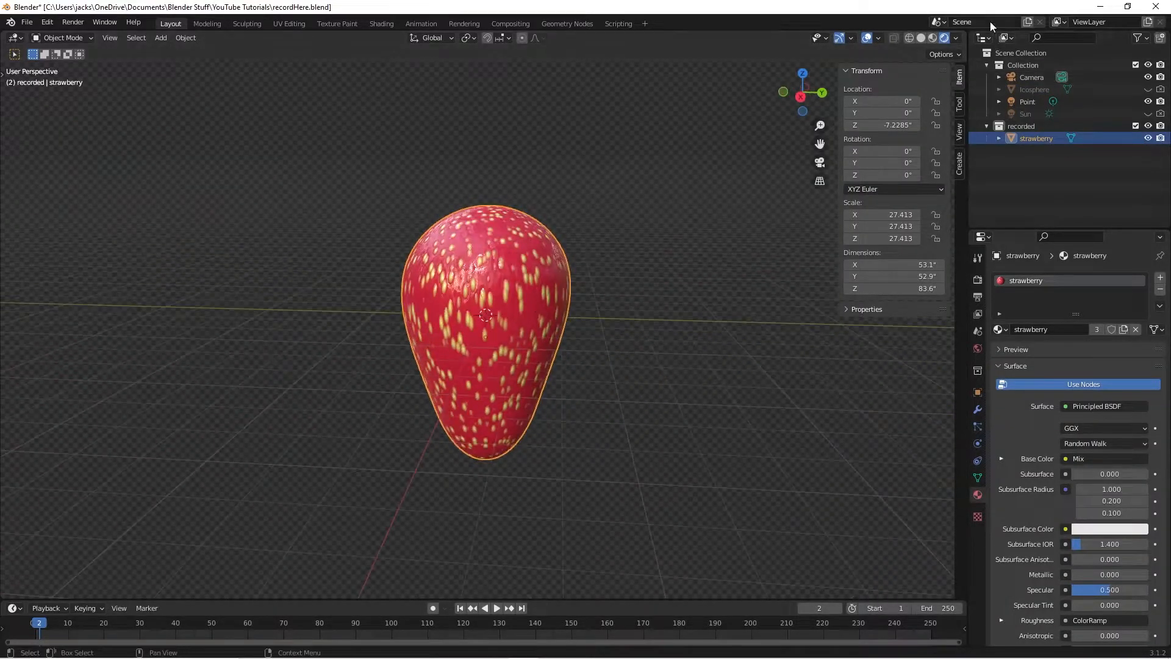
left_click(954, 38)
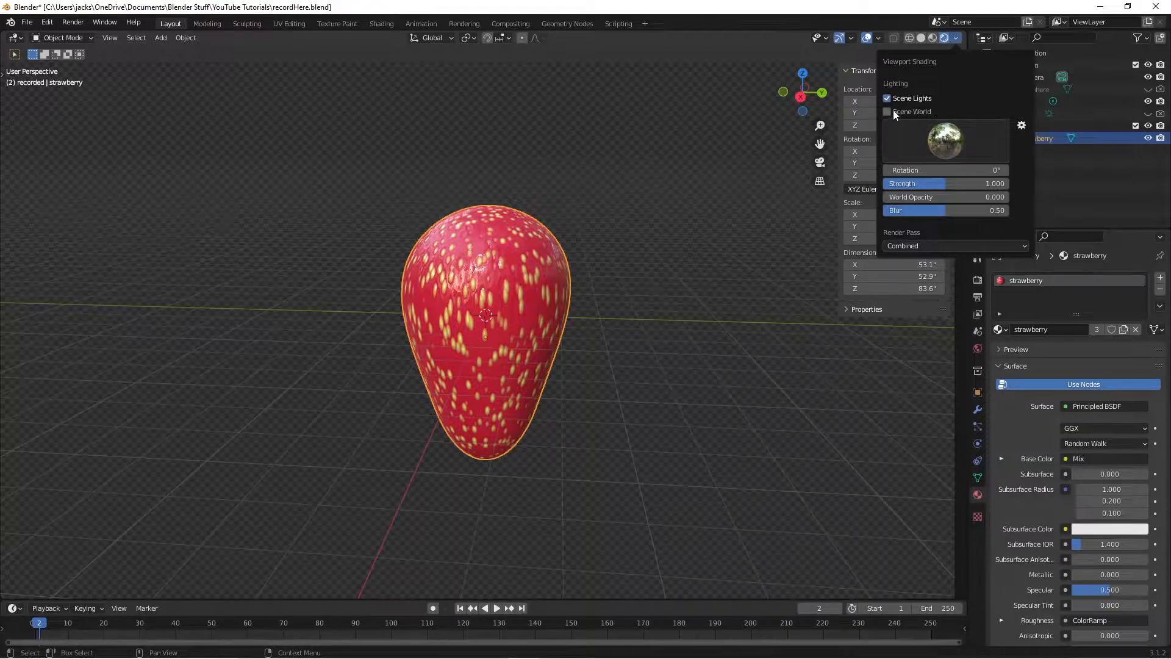
left_click(944, 136)
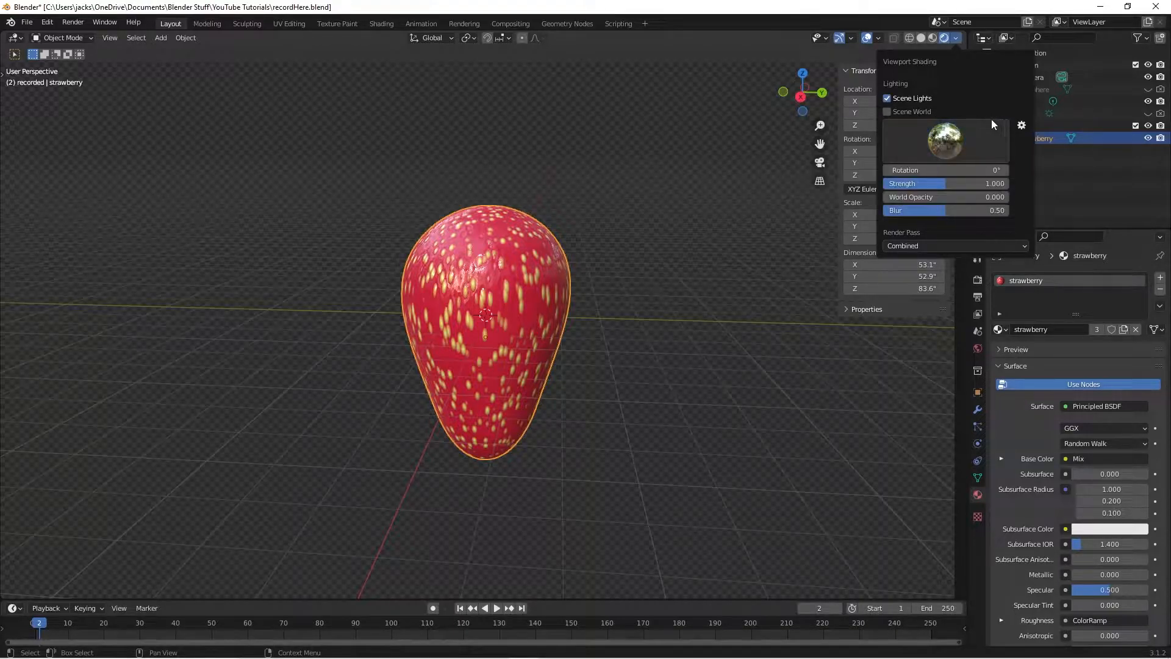
left_click(937, 140)
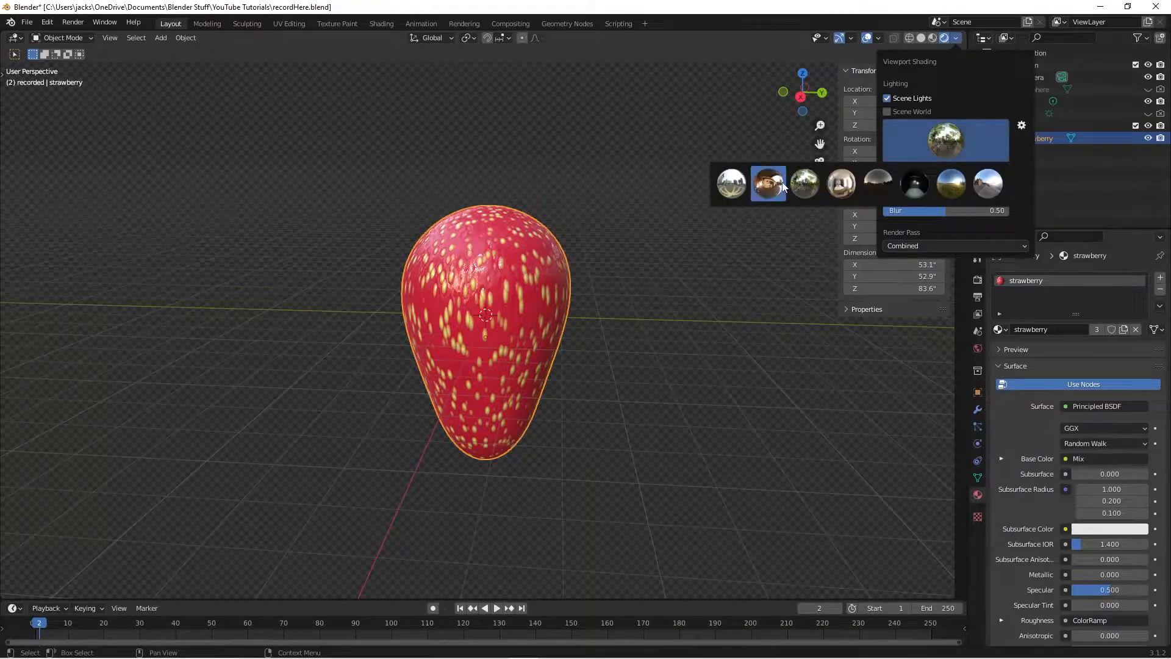
middle_click_drag(437, 283, 506, 280)
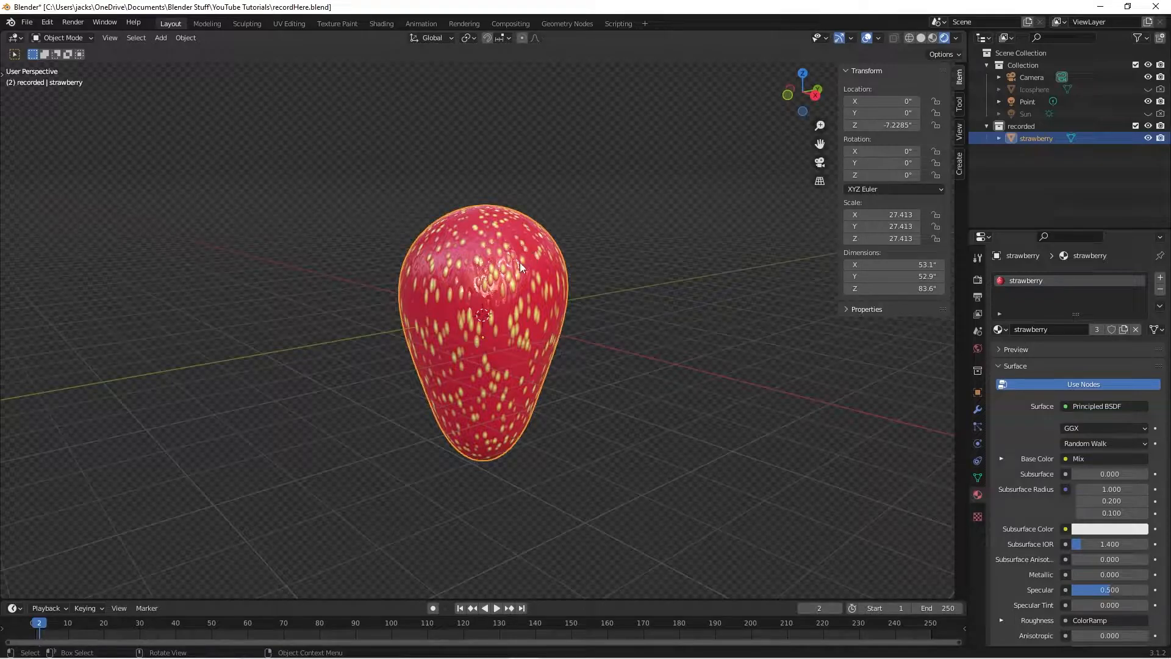
left_click(586, 361)
left_click(455, 312)
middle_click_drag(320, 345, 397, 350)
left_click(396, 350)
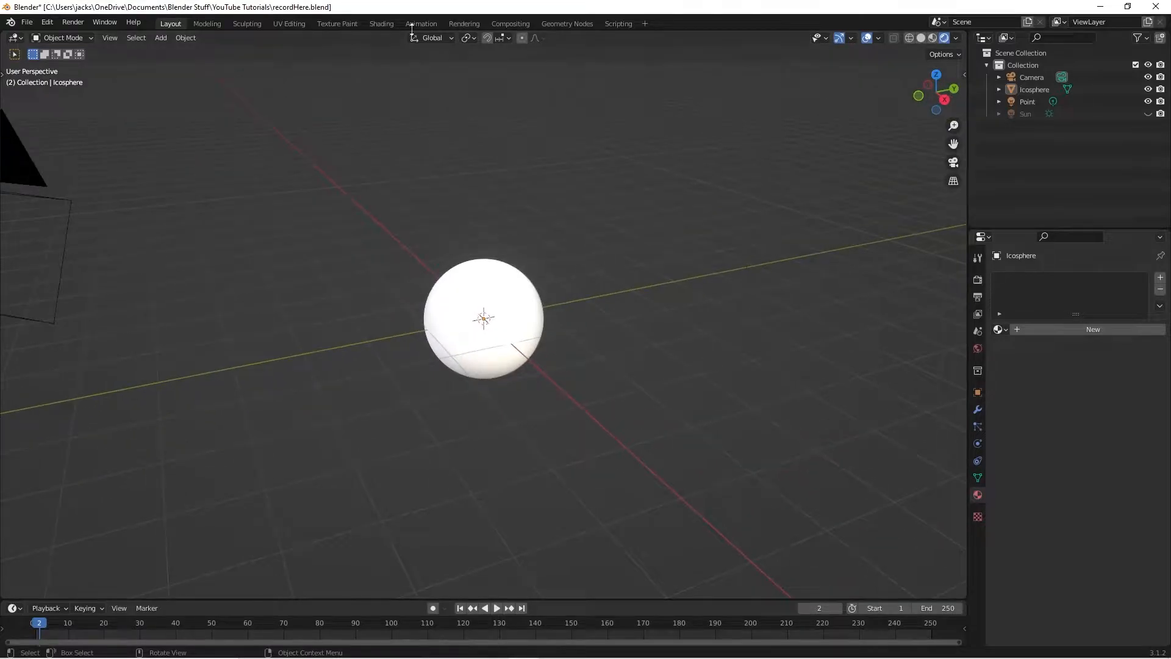
Step: Switch to the Shading workspace and assign the strawberry material to the ico sphere
left_click(381, 24)
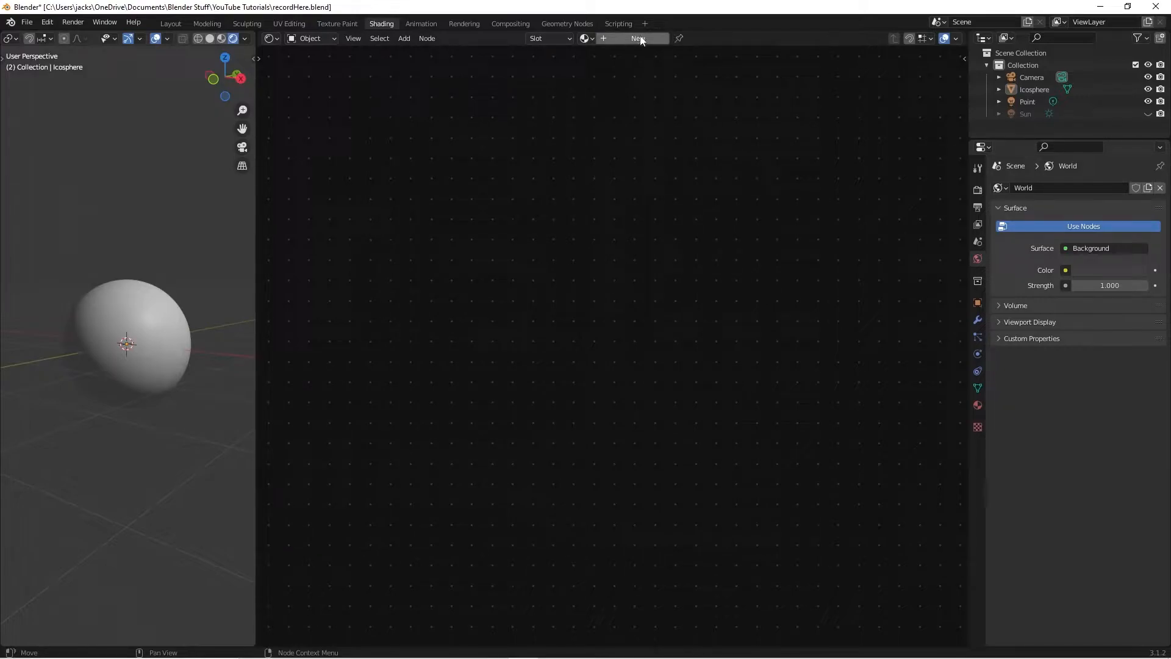
left_click(584, 38)
left_click(610, 79)
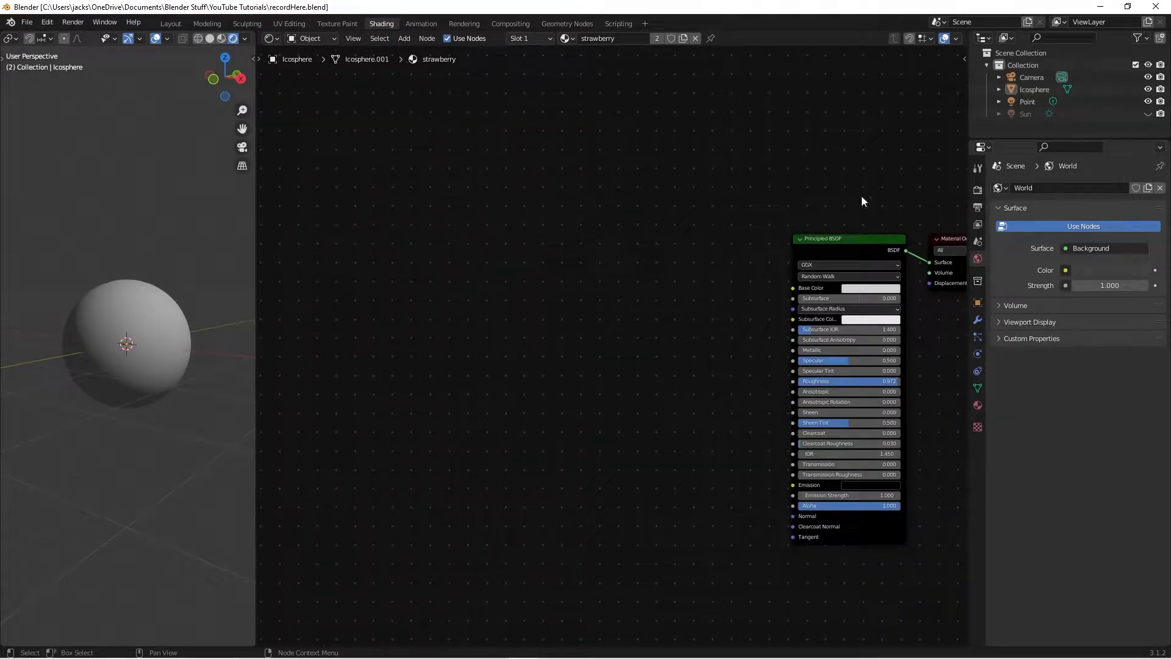
Step: Add a Voronoi Texture node in free space well before the Principled BSDF
middle_click_drag(431, 376, 472, 382)
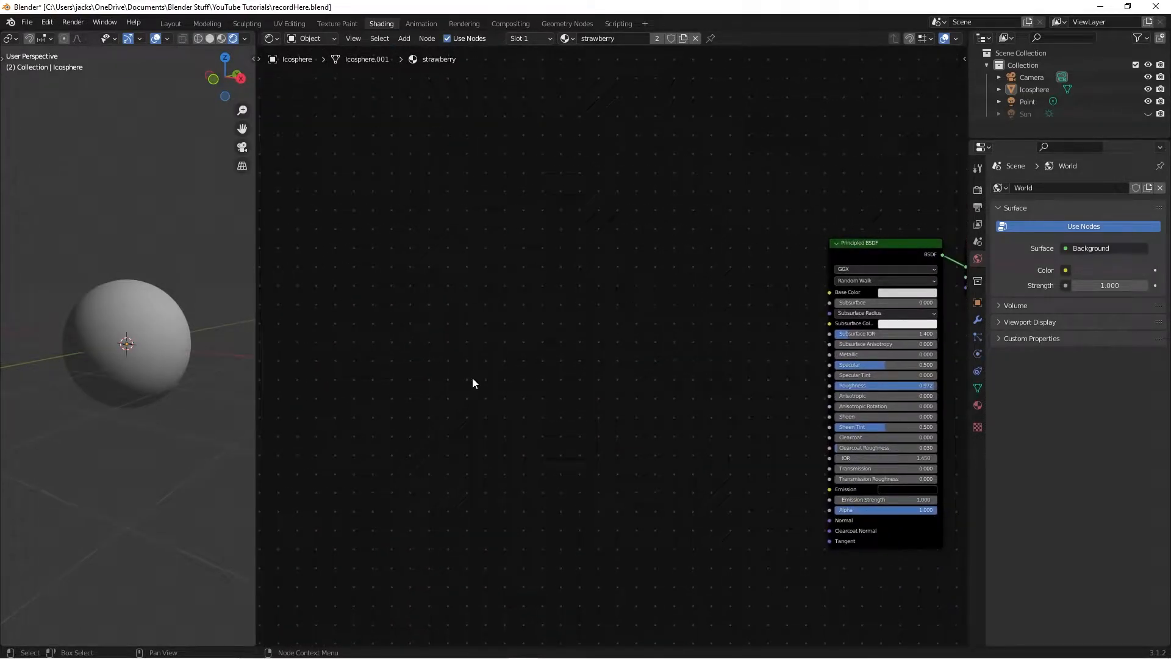
key("shift+a")
left_click(472, 379)
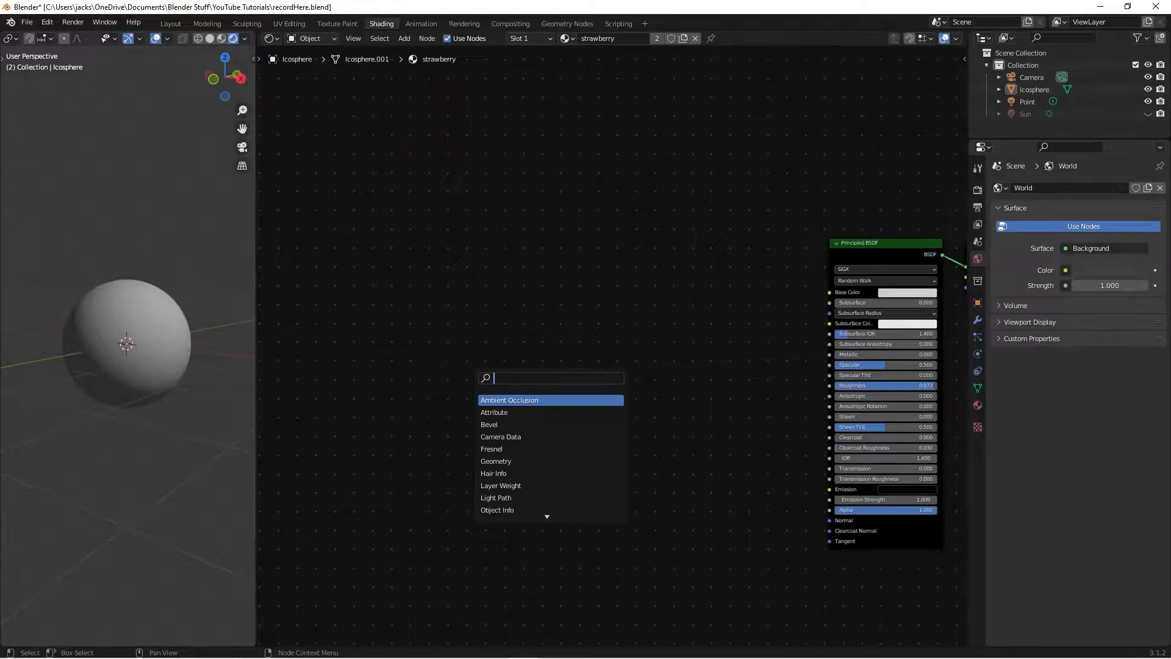
type("voro")
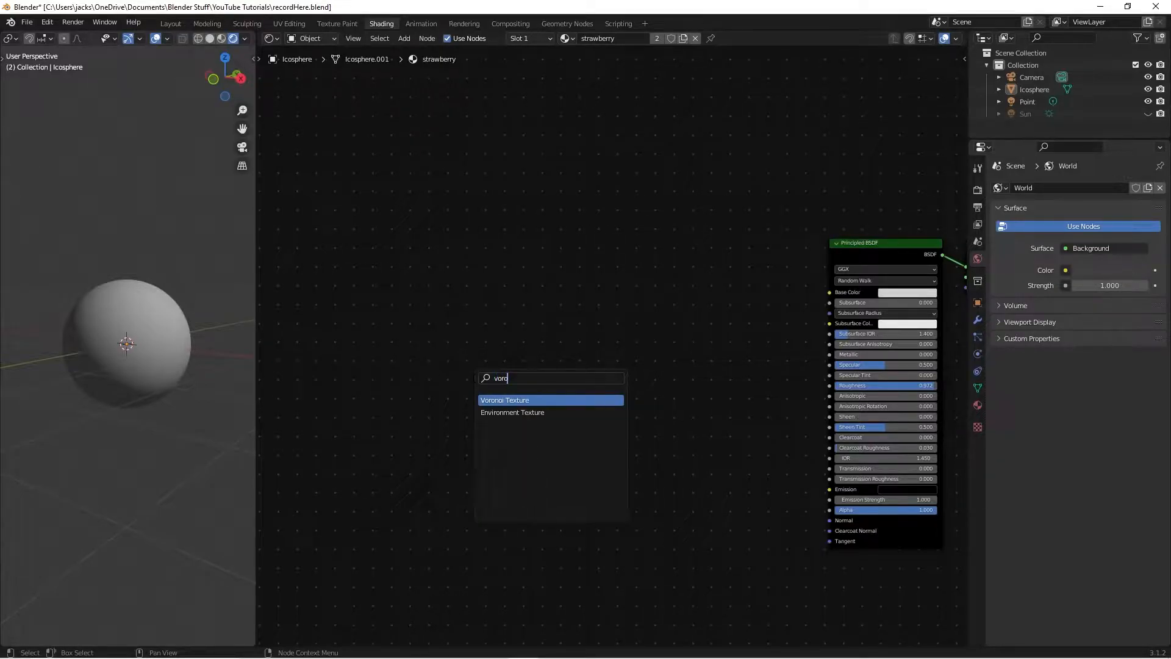
key("Return")
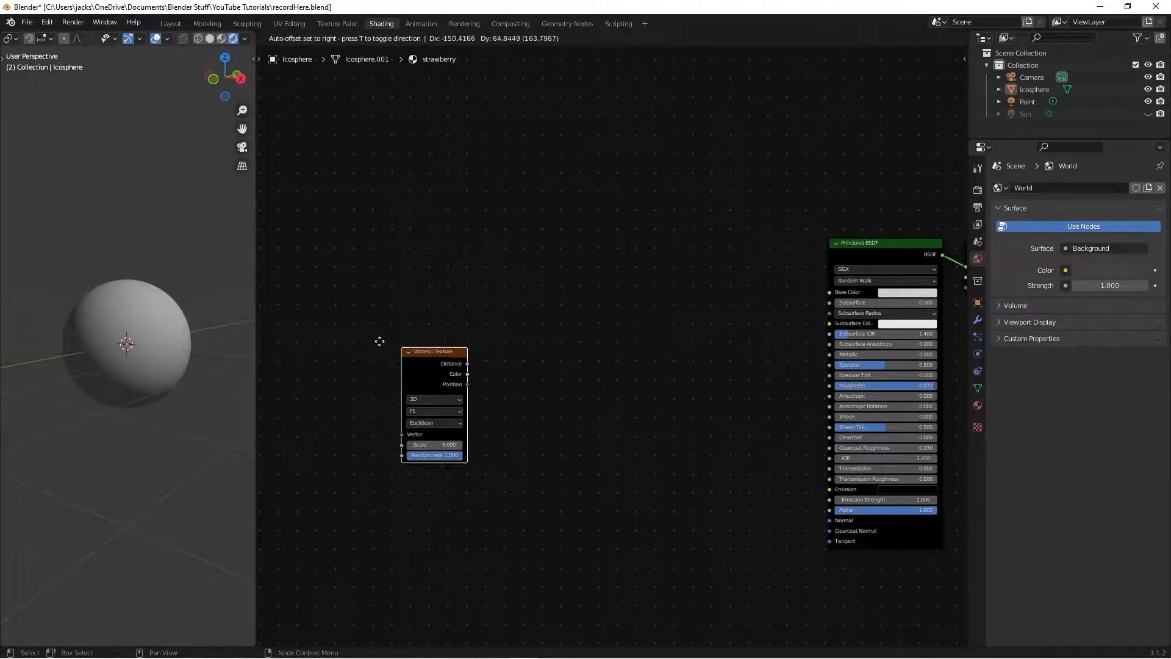
left_click(384, 273)
Step: Check in the add-on preferences whether Node Wrangler is enabled
left_click(45, 22)
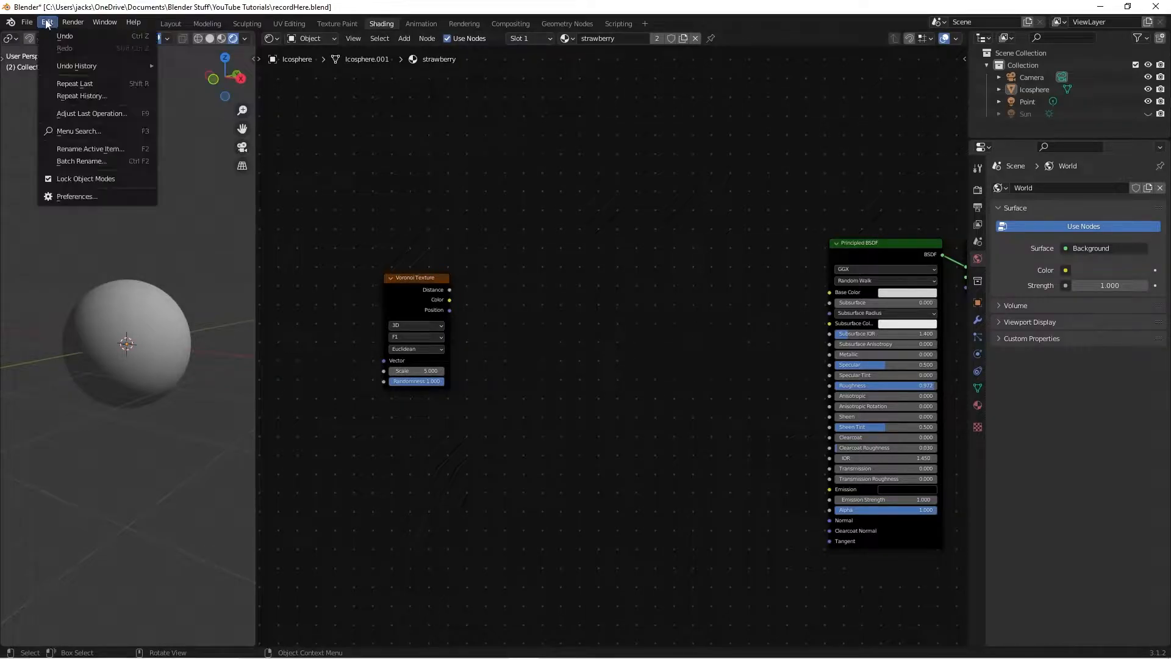
left_click(111, 196)
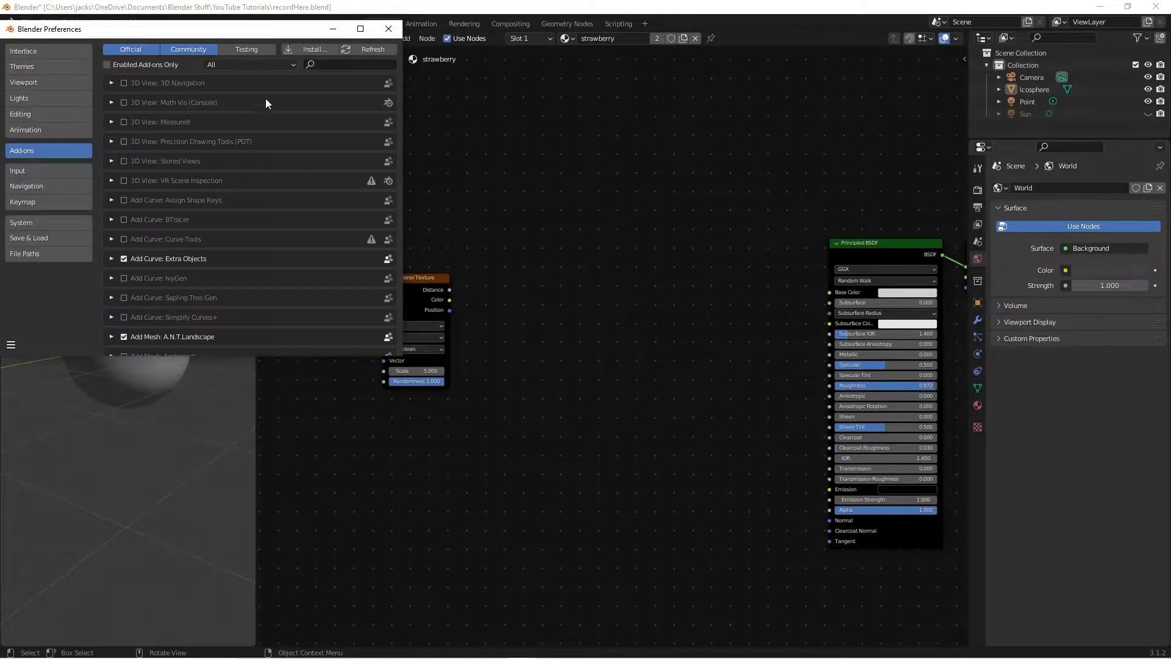
left_click(338, 64)
type("nod")
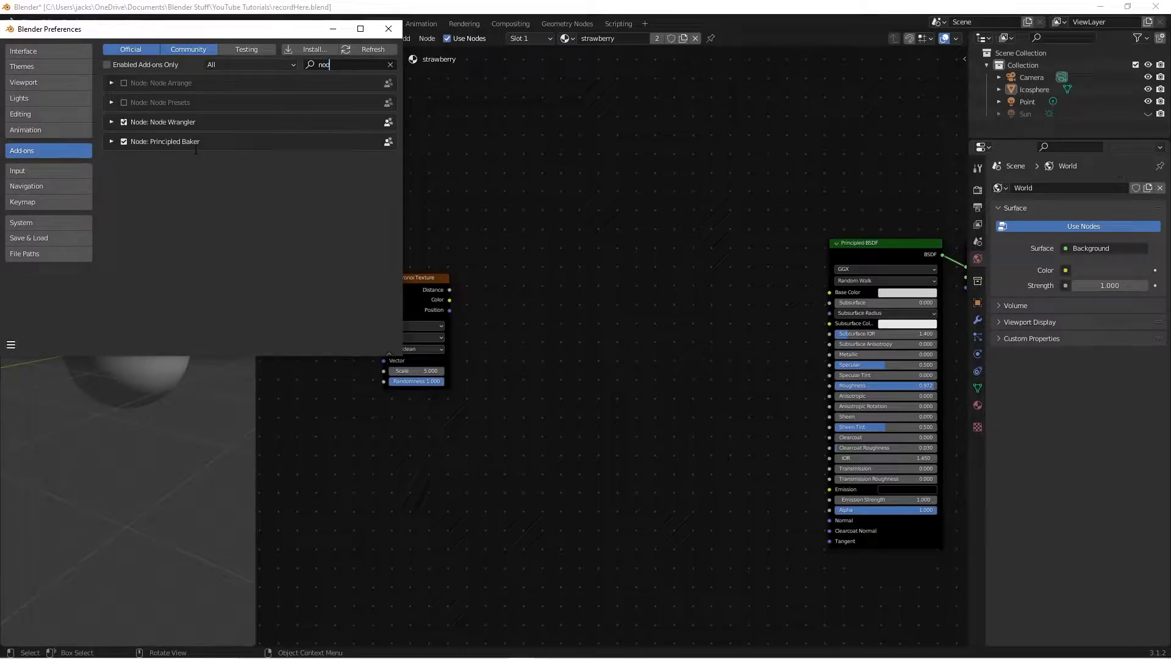
left_click(388, 29)
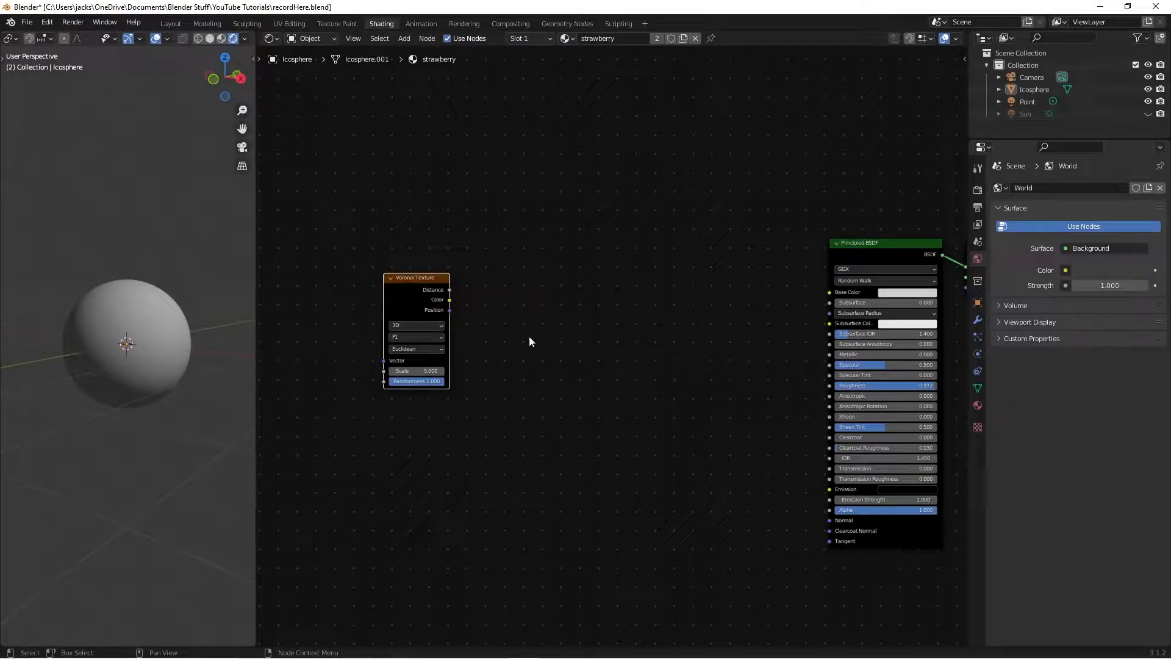
Step: Add Texture Coordinate and Mapping nodes feeding the Voronoi Texture, with the Object output connected to the Mapping vector
key("ctrl+t")
key("KP_Decimal")
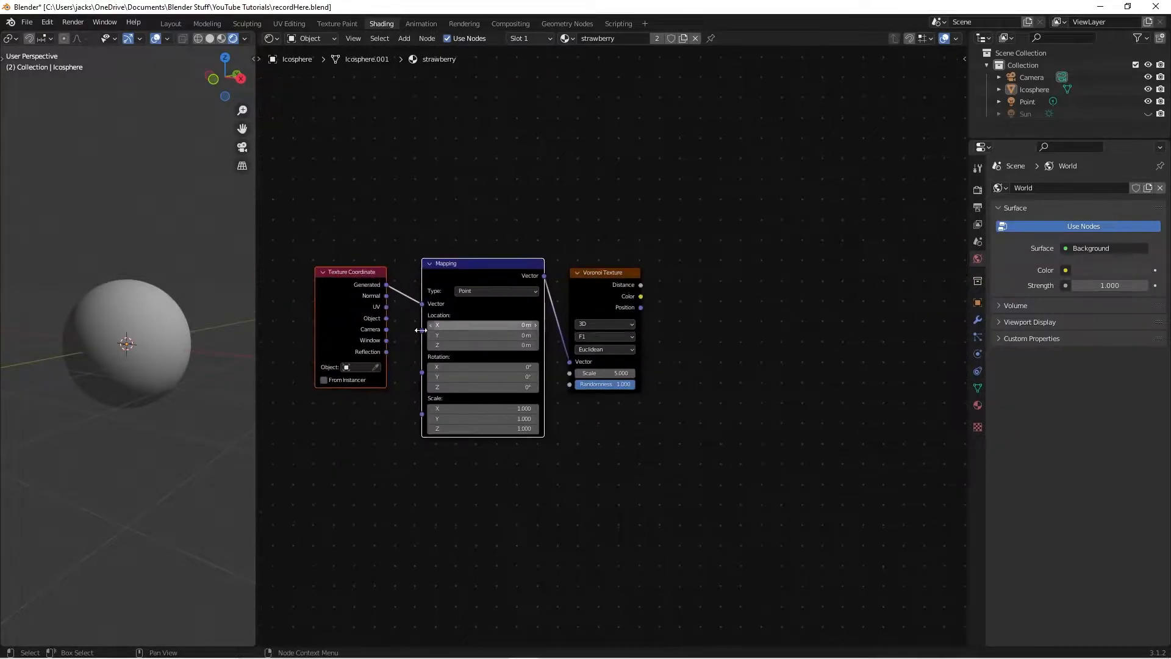
left_click_drag(386, 318, 421, 310)
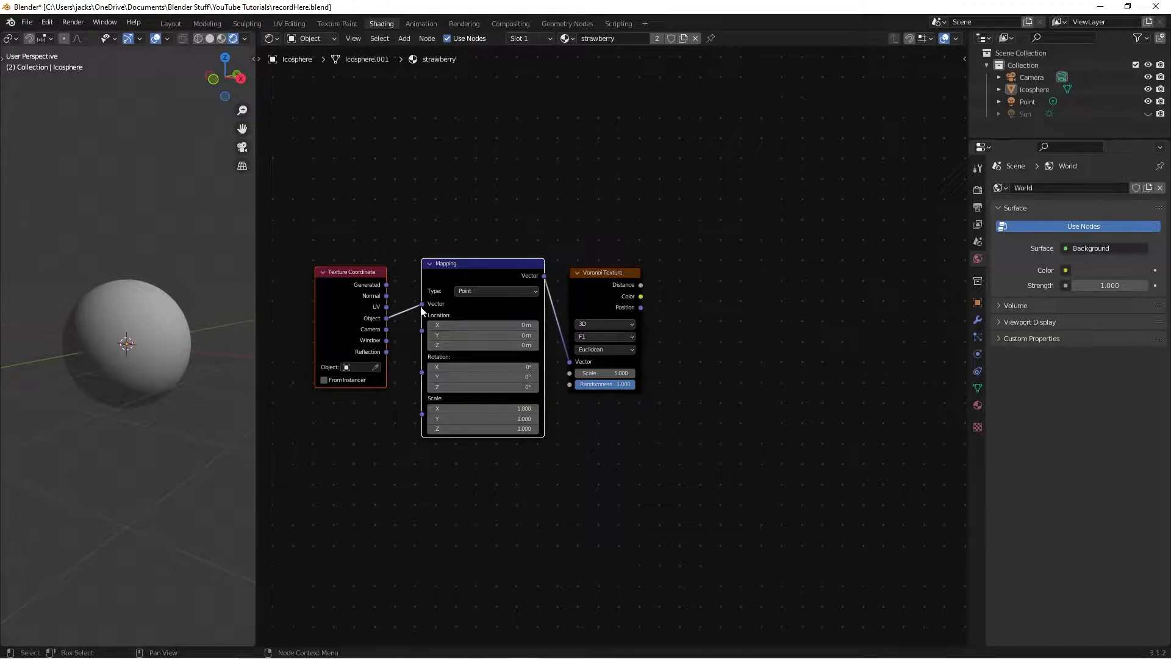
left_click(441, 238)
Step: Connect the Texture Coordinate's Generated output to the Mapping vector in place of Object
left_click_drag(386, 284, 439, 274)
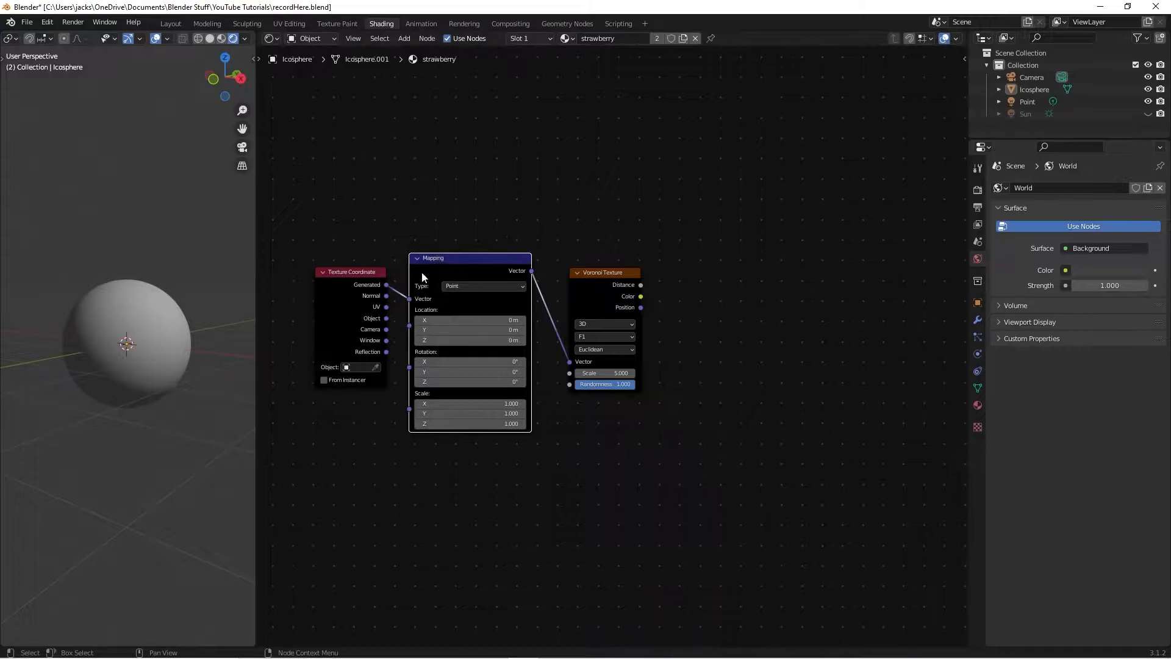
left_click(387, 240)
left_click(371, 284)
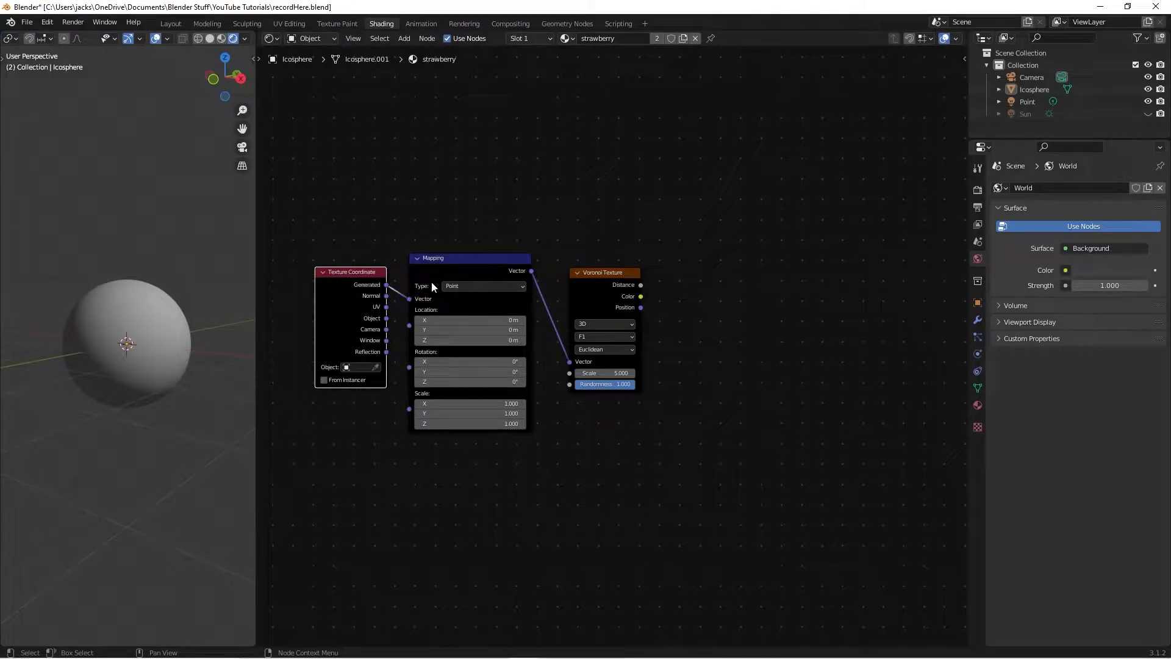
Step: Move the Voronoi Texture node slightly higher beside the Mapping node and save the file
left_click_drag(576, 328, 568, 267)
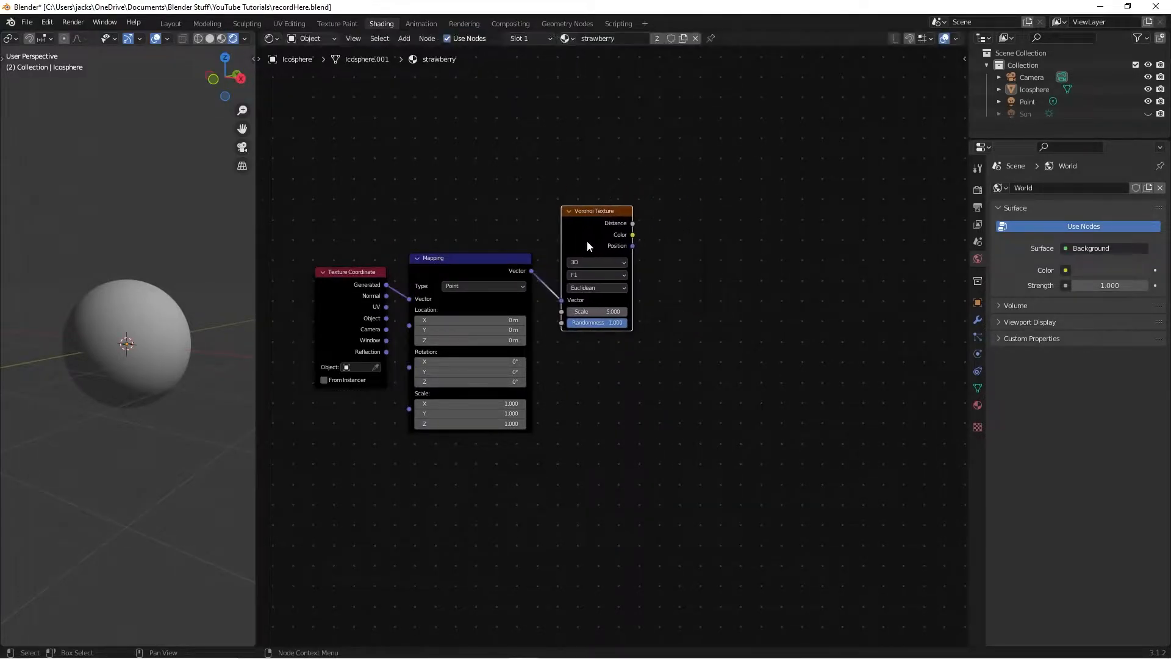
left_click(766, 293)
key("ctrl+s")
Step: Add a ColorRamp fed by the Voronoi Texture's Distance output and preview the ramp on the sphere
key("shift+a")
left_click(759, 290)
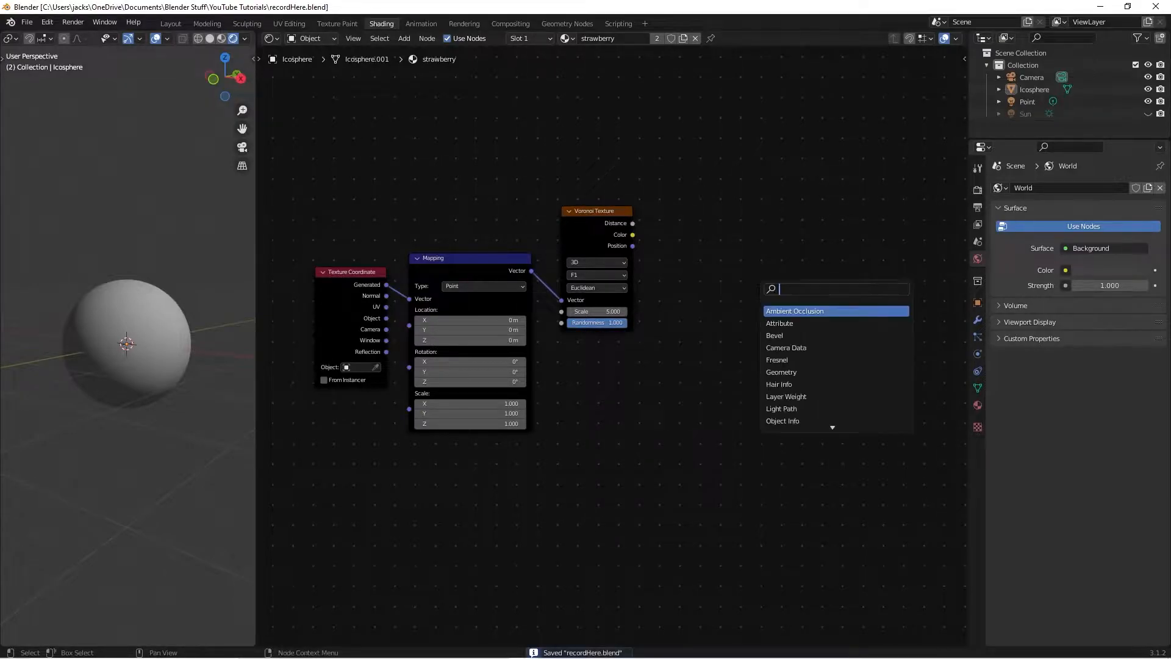
type("color ramp")
key("Return")
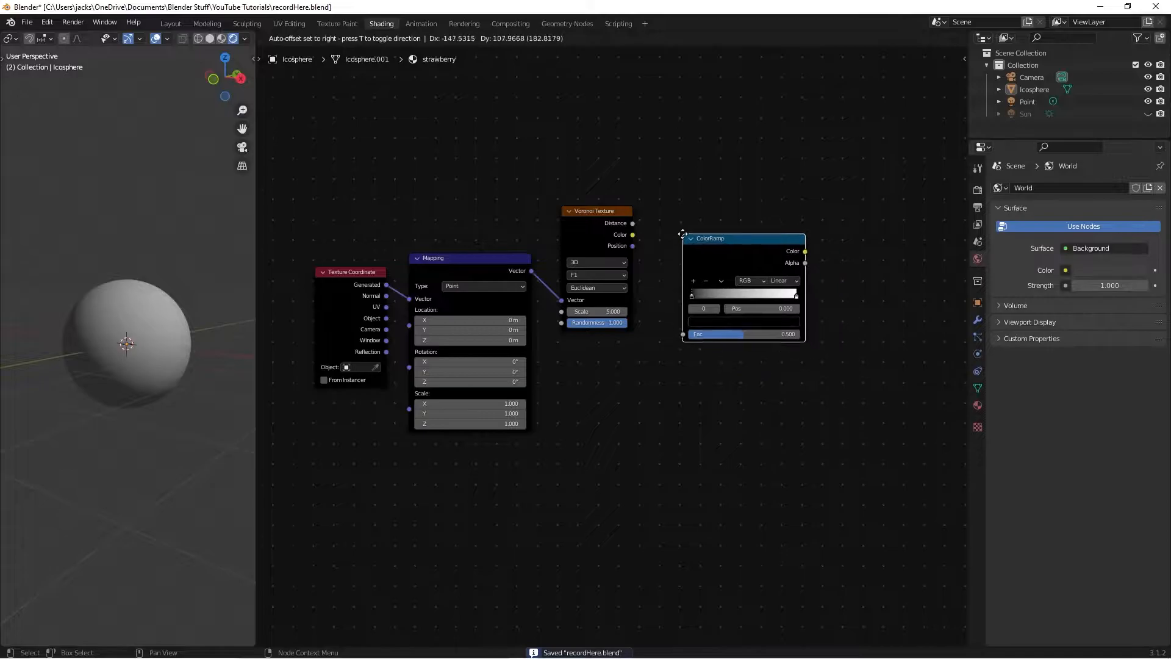
left_click(673, 219)
left_click_drag(632, 224, 668, 314)
left_click(719, 251, "ctrl+shift")
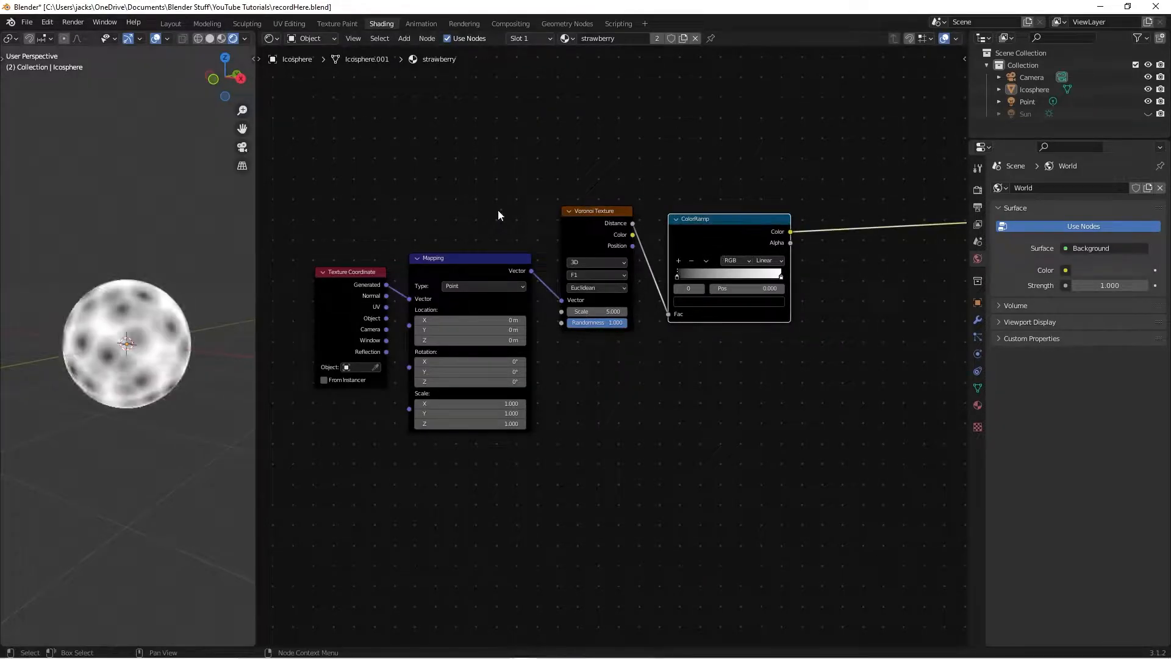
Step: Set the Voronoi Texture's scale to 25 and its randomness to 0.75
key("KP_Decimal")
scroll(683, 323, "up", 2)
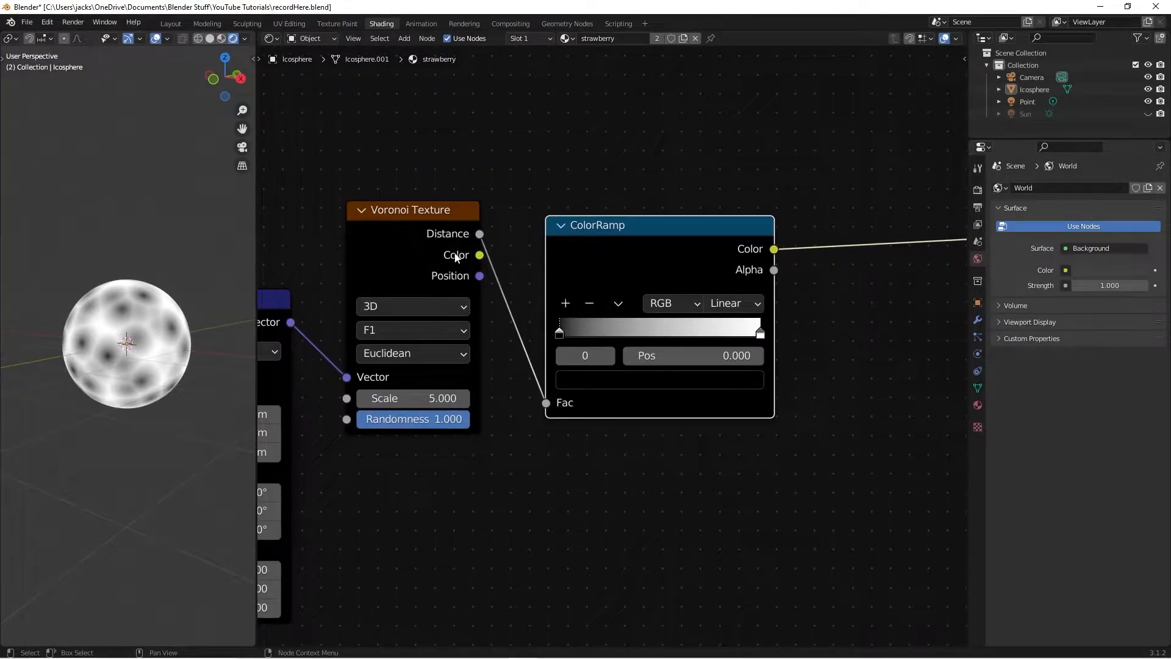
left_click(412, 398)
type("25")
key("Return")
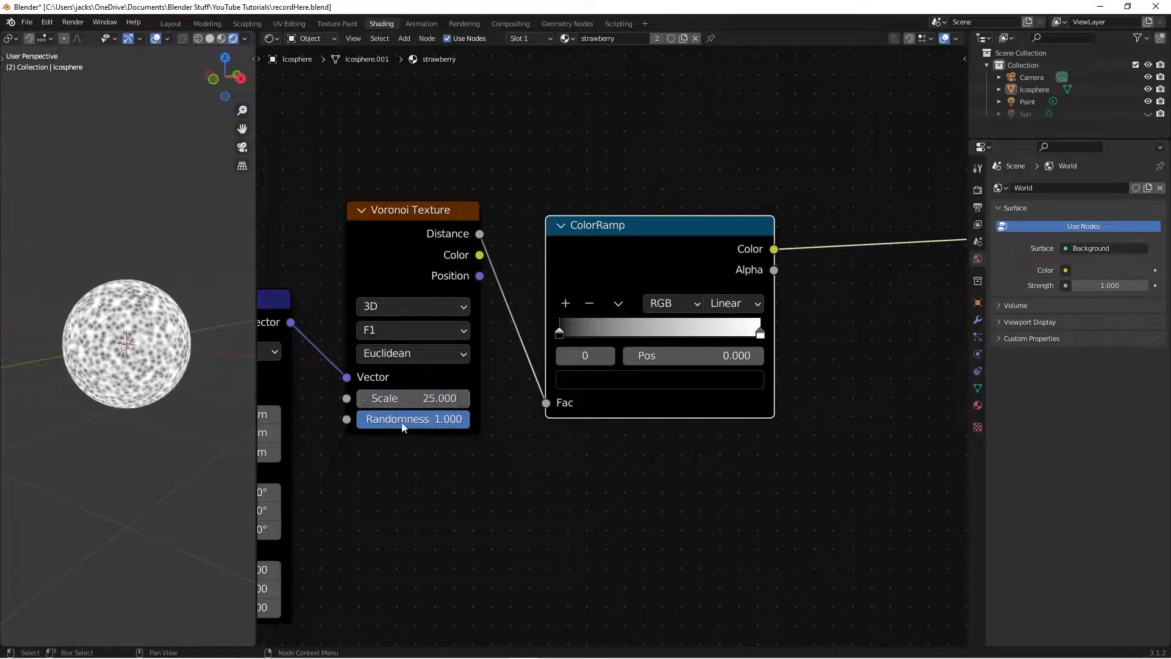
left_click(403, 420)
type(".75")
key("Return")
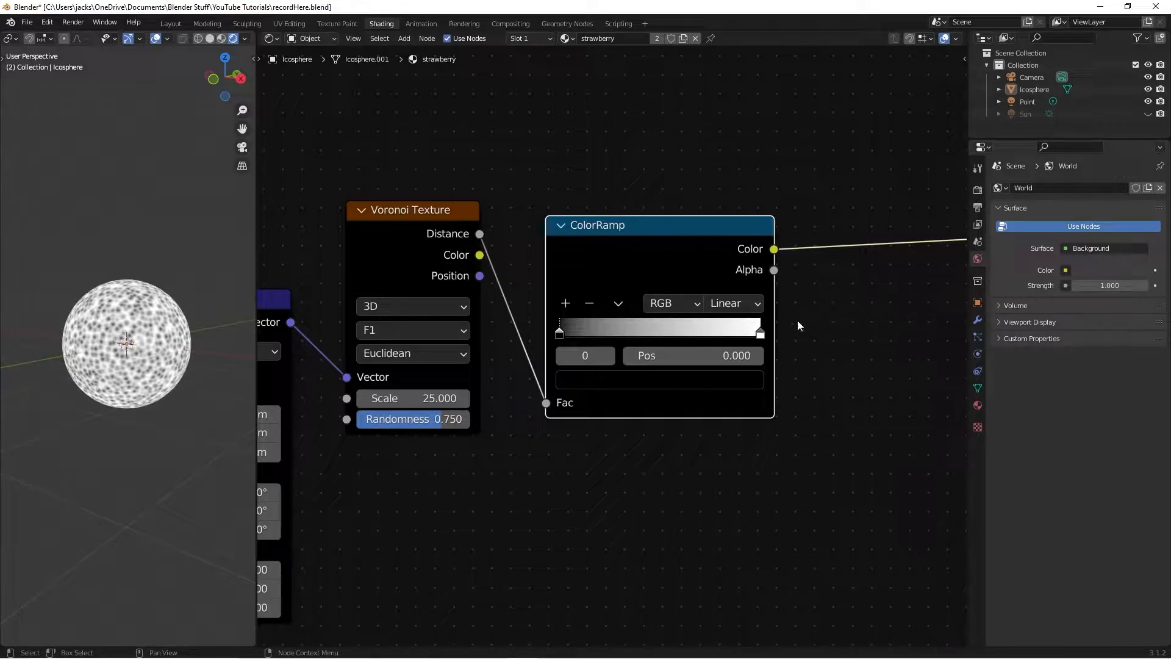
Step: Set the position of the ColorRamp's white stop to 0.6
left_click_drag(760, 334, 686, 332)
left_click(710, 360)
key("Return")
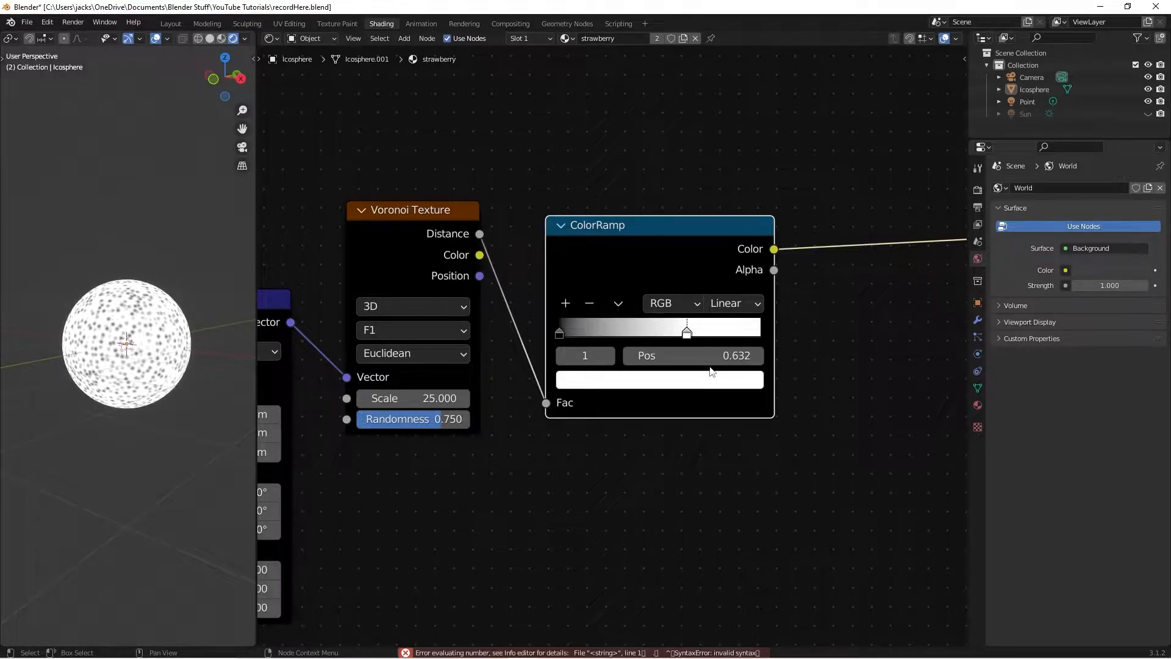
left_click(693, 360)
type(".6")
key("Return")
scroll(598, 245, "down", 2)
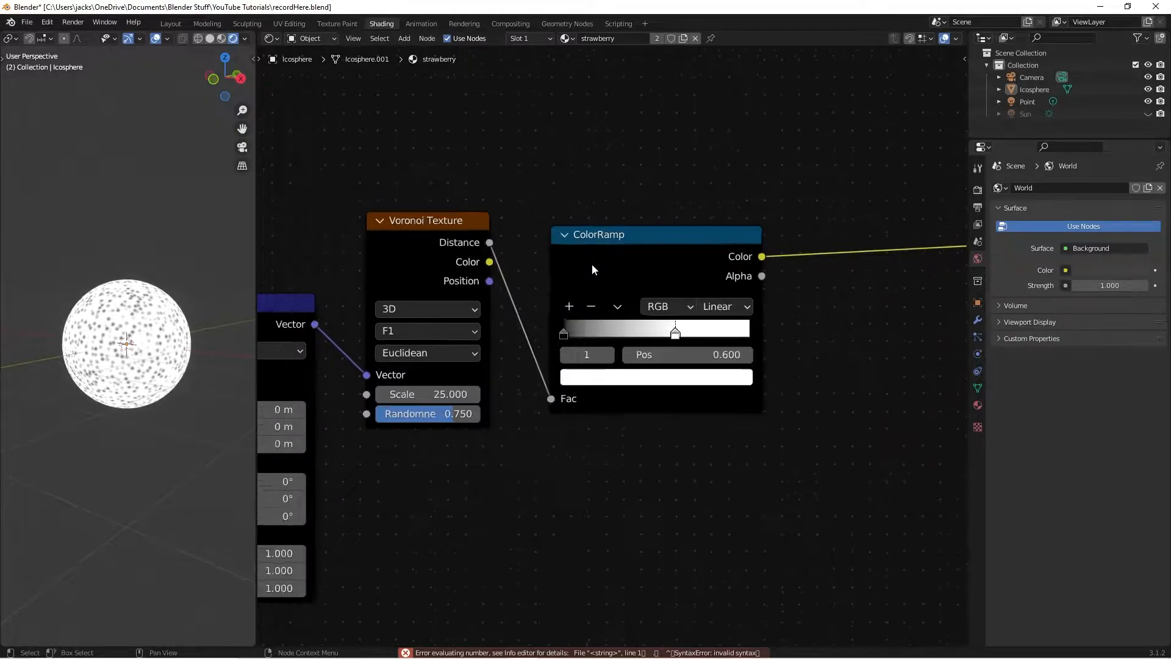
Step: Stretch the spots by setting the Mapping node's Z scale to 0.5, and save the file
scroll(101, 337, "up", 1)
scroll(100, 337, "up", 2)
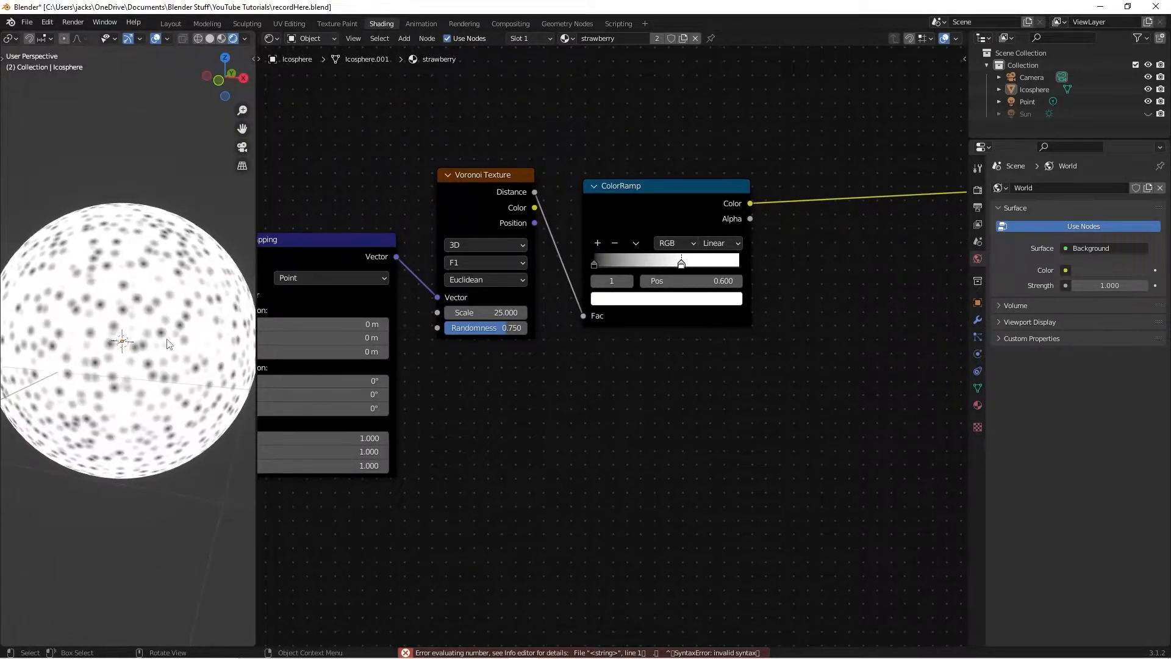
middle_click_drag(507, 476, 578, 462)
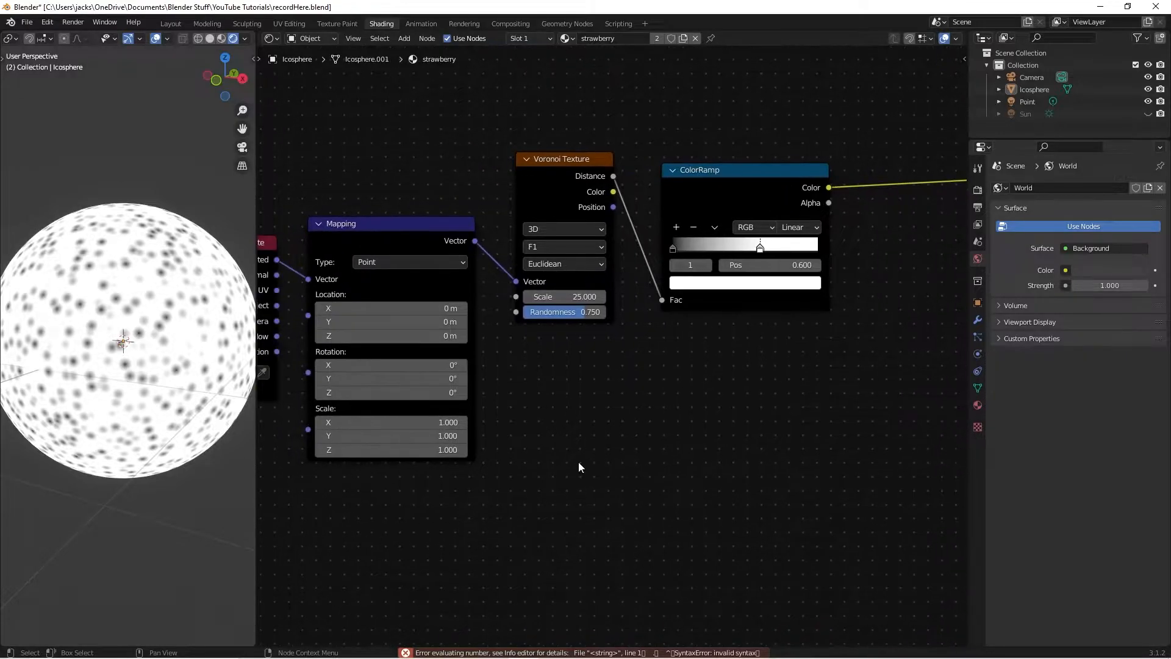
scroll(554, 489, "up", 2)
double_click(398, 468)
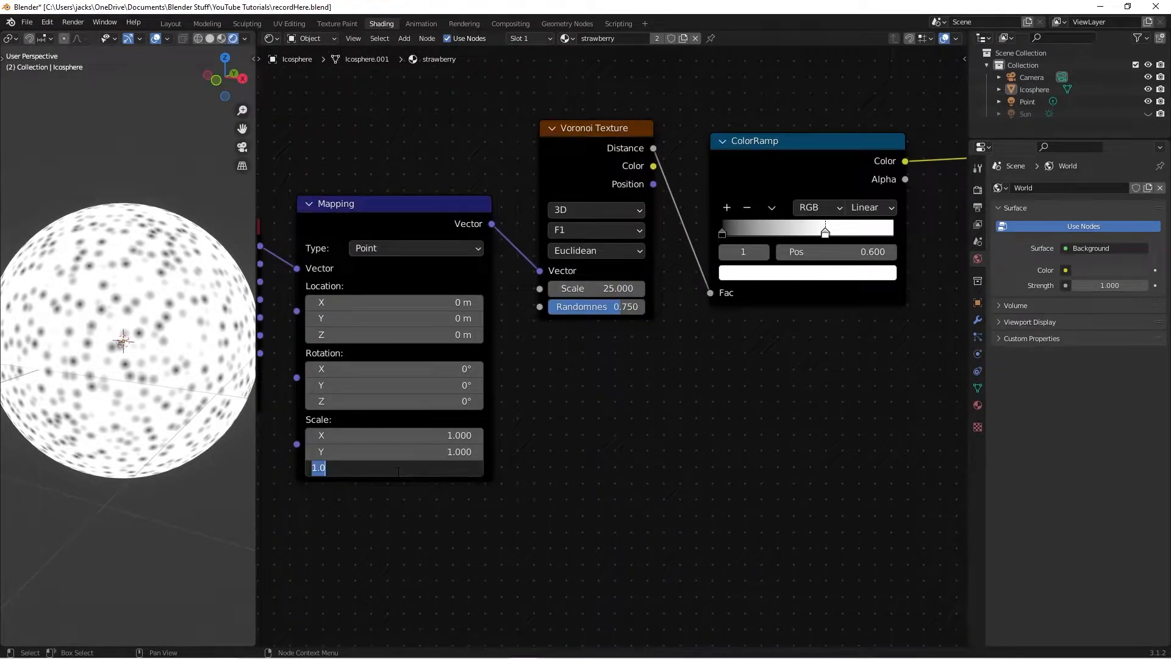
key("BackSpace")
type(".5")
key("Return")
scroll(127, 365, "up", 2)
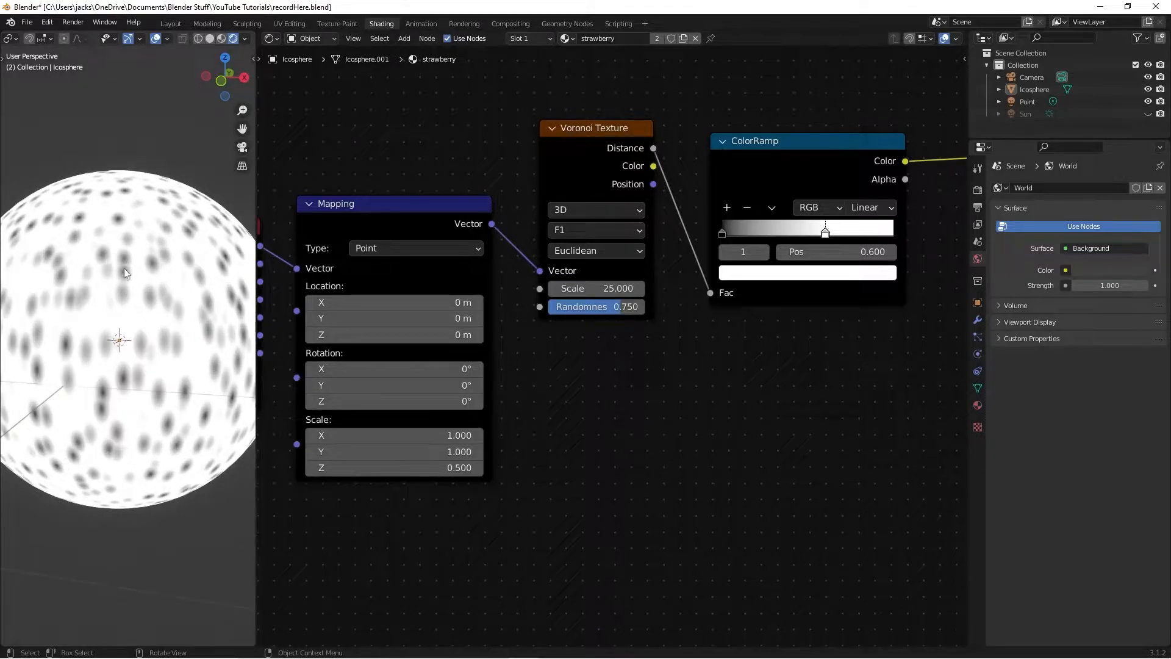
scroll(704, 423, "down", 2)
key("ctrl+s")
Step: Duplicate the Voronoi Texture and ColorRamp below the originals, keeping the copy connected to the Mapping node
scroll(748, 427, "down", 2)
left_click_drag(425, 138, 752, 318)
left_click_drag(464, 167, 720, 331)
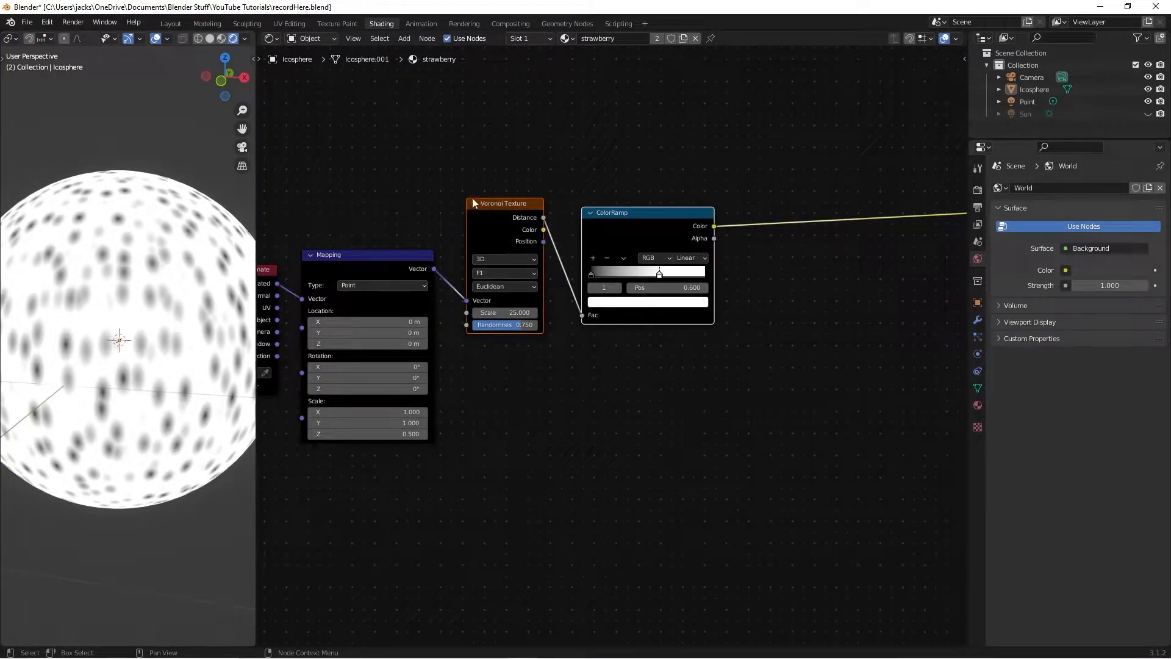
left_click_drag(430, 144, 731, 228)
key("shift+d")
left_click(539, 353)
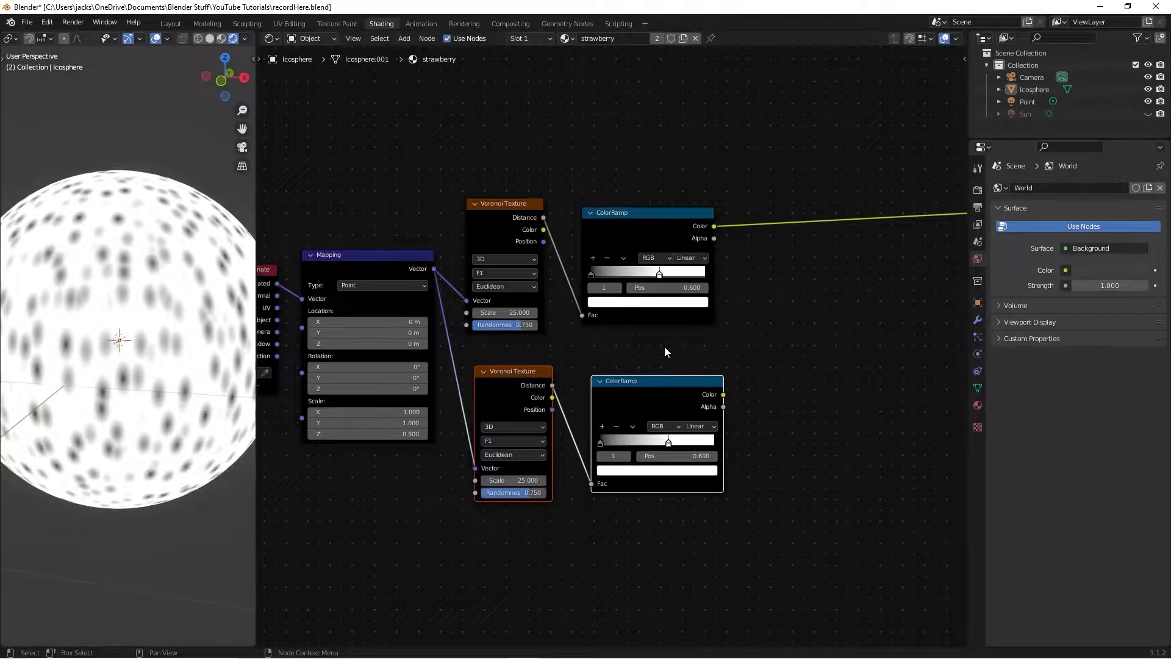
left_click(683, 356)
Step: Reverse the lower ColorRamp to run from white to black, with the black stop at position 0.4
scroll(591, 420, "up", 3)
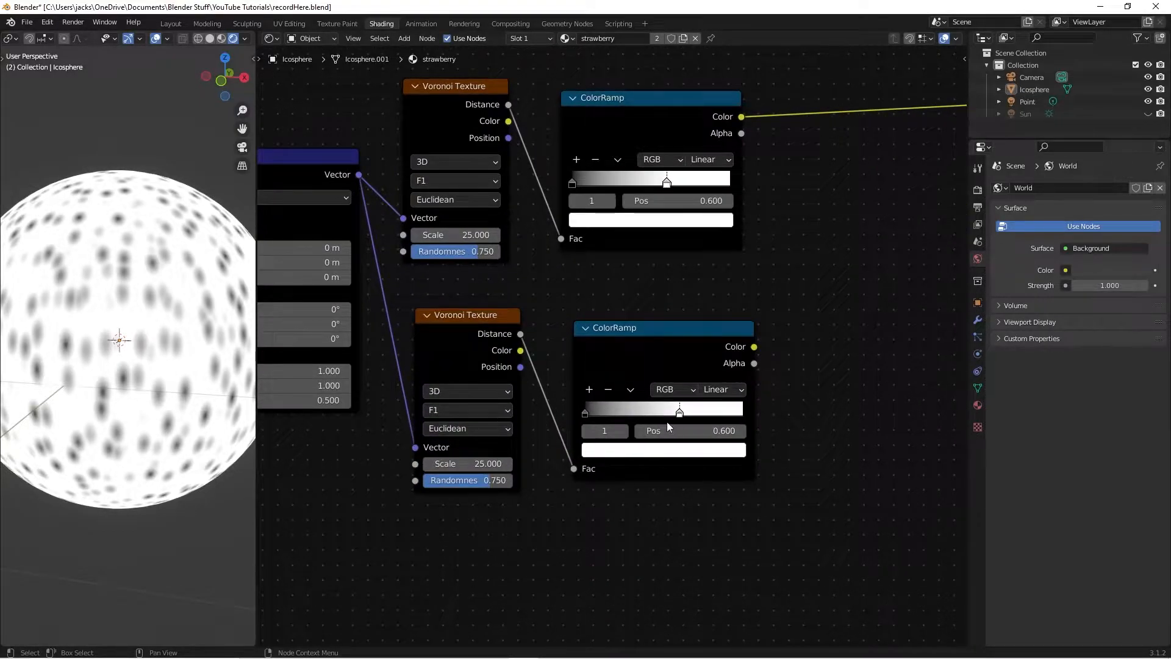
left_click_drag(679, 414, 515, 419)
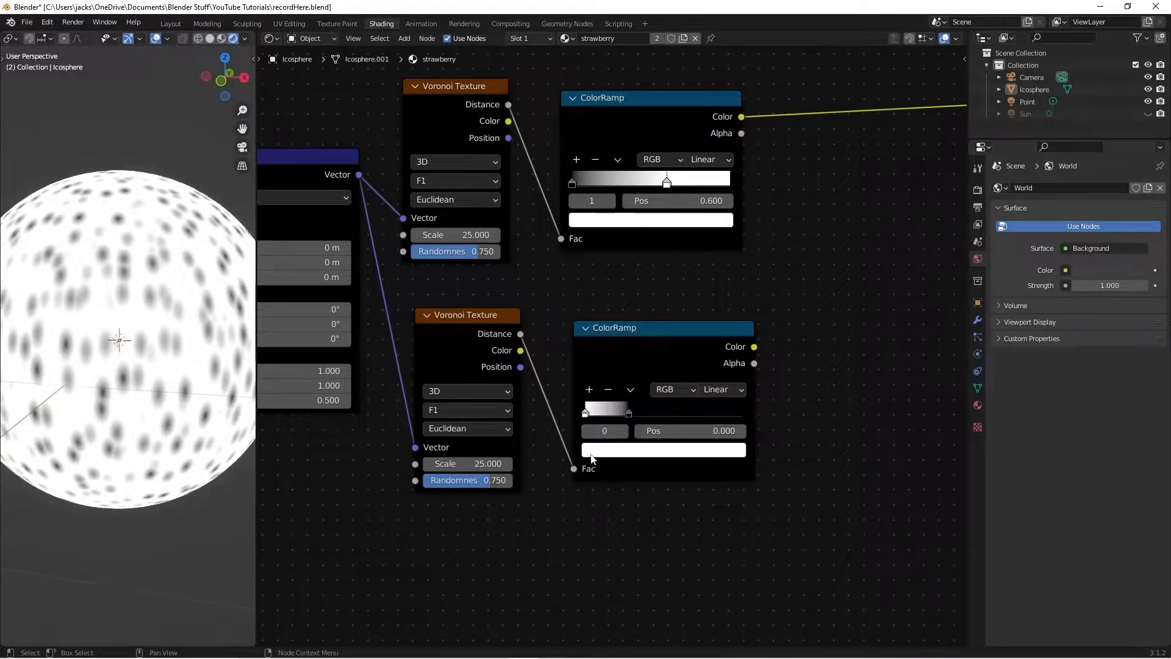
left_click_drag(628, 414, 648, 415)
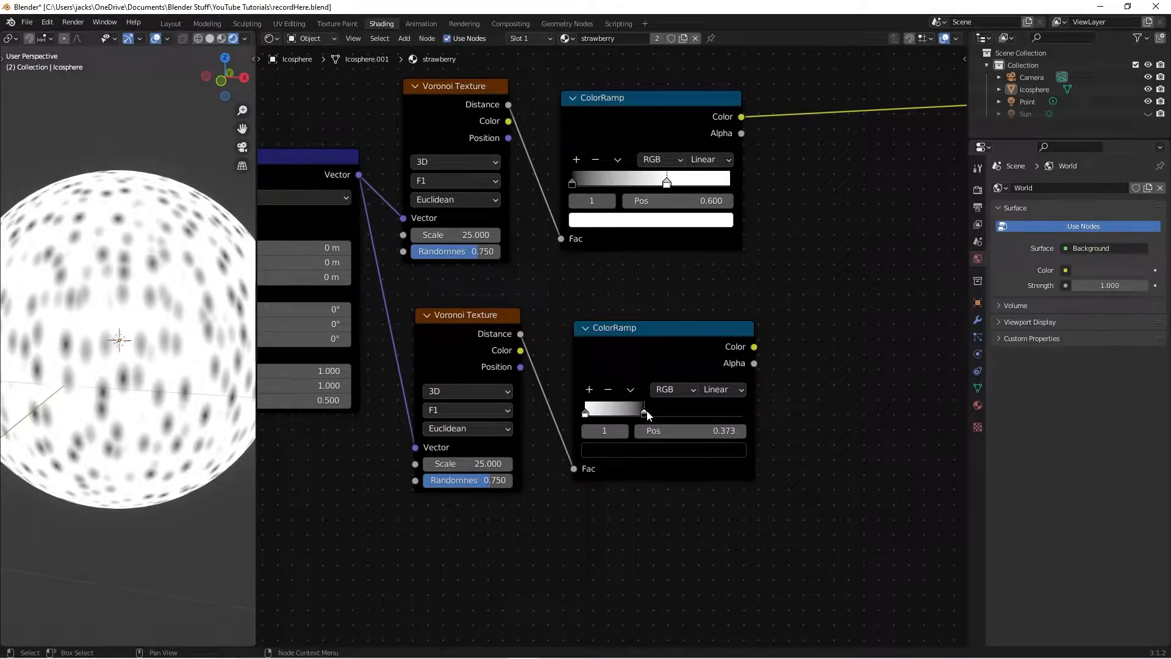
left_click(675, 429)
type("0.4")
key("Return")
Step: Preview the lower and upper ColorRamp outputs alternately on the sphere to compare their spots
left_click(654, 348, "ctrl+shift")
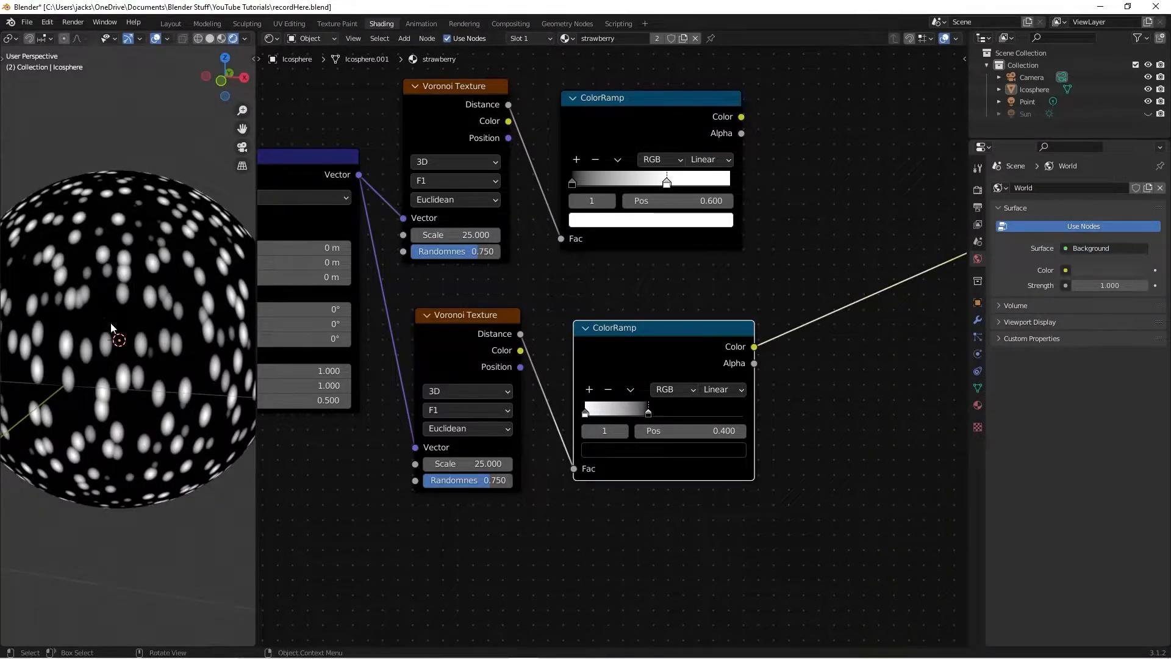
left_click(653, 117, "ctrl+shift")
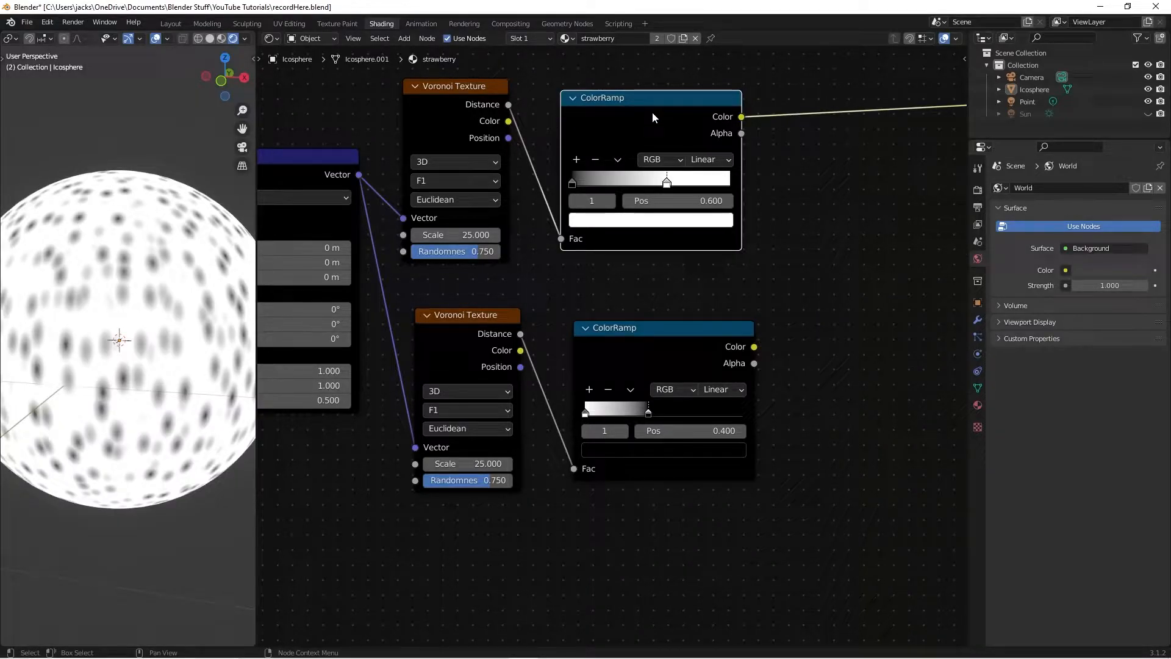
left_click(713, 366, "ctrl+shift")
left_click(587, 130, "ctrl+shift")
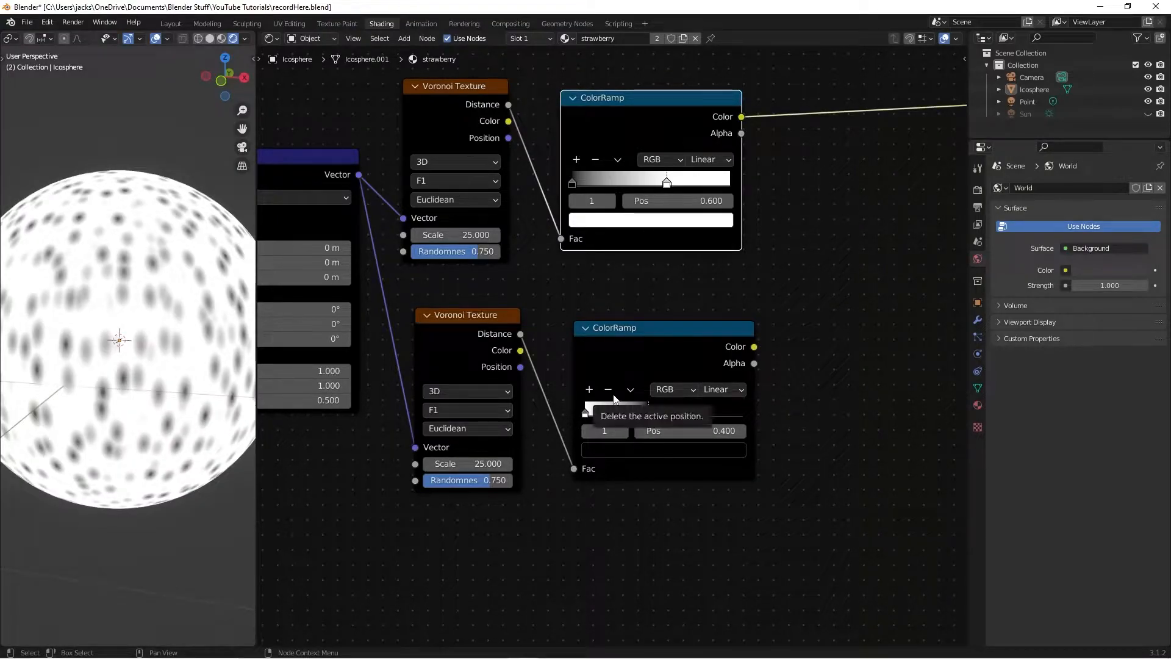
Step: Reposition the two ColorRamp nodes so that they line up one above the other
left_click(827, 305)
key("Home")
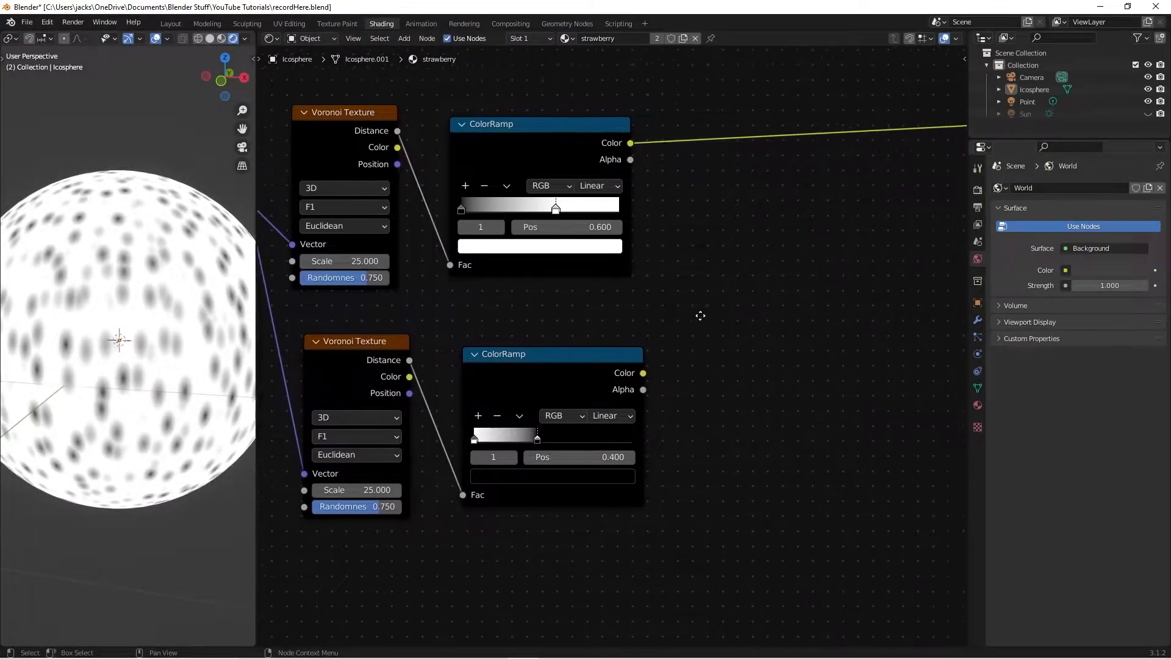
left_click_drag(473, 389, 458, 385)
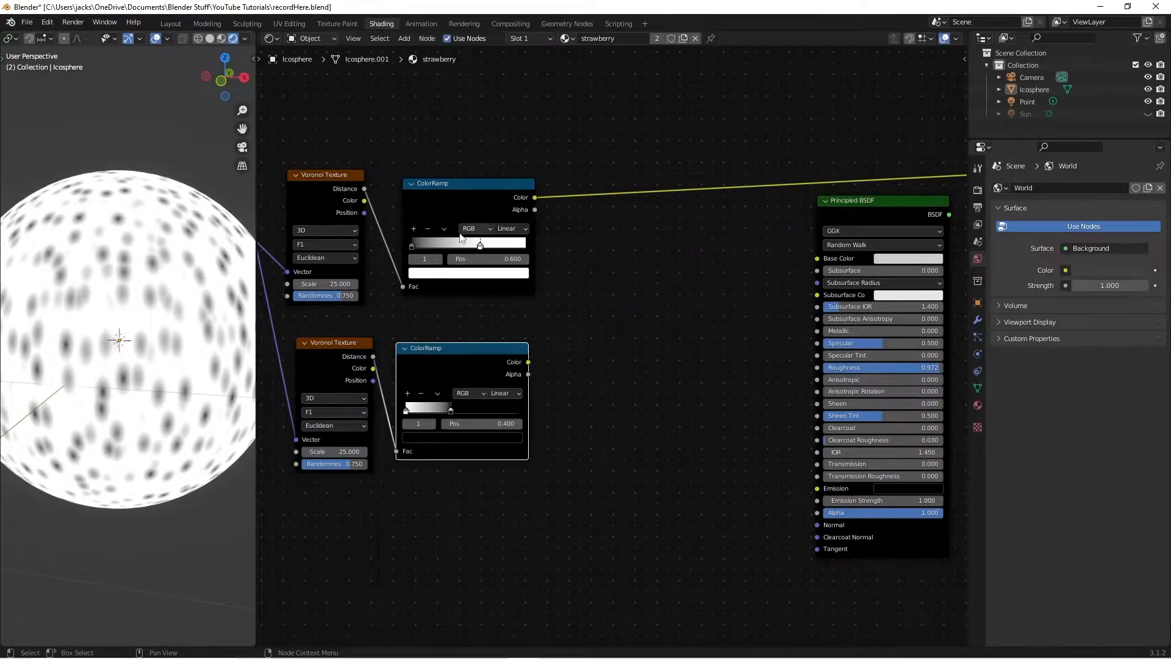
left_click_drag(450, 220, 443, 230)
Step: Add a Bump node before the Principled BSDF and connect the lower ColorRamp's Color output to its Height
key("shift+a")
left_click(608, 377)
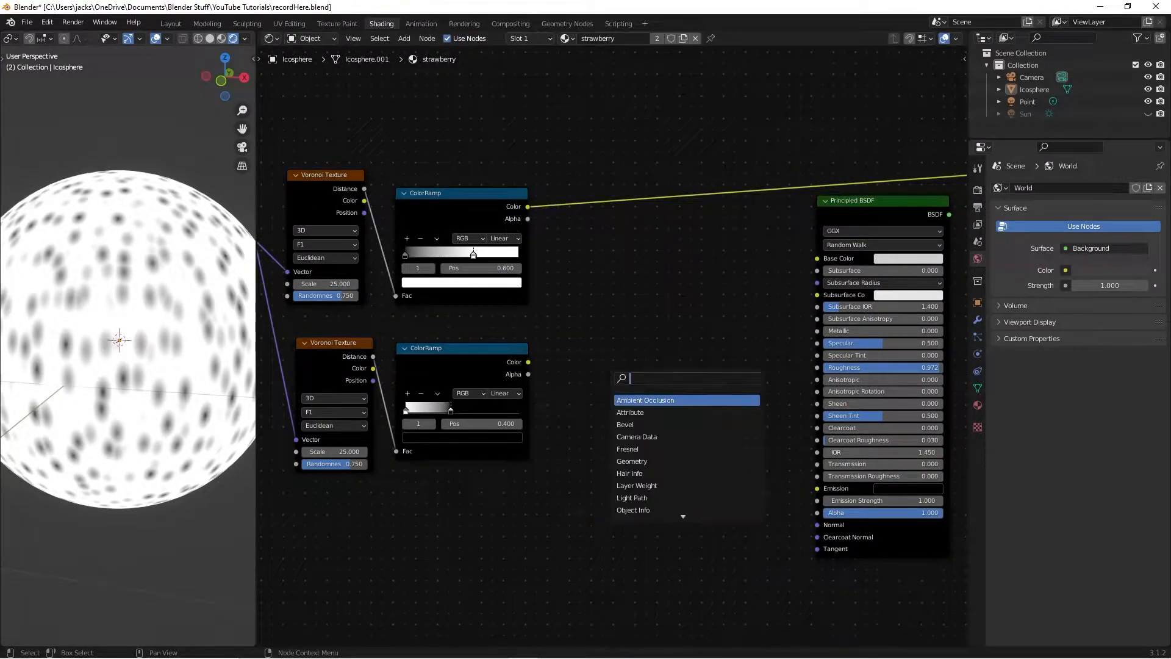
type("bum")
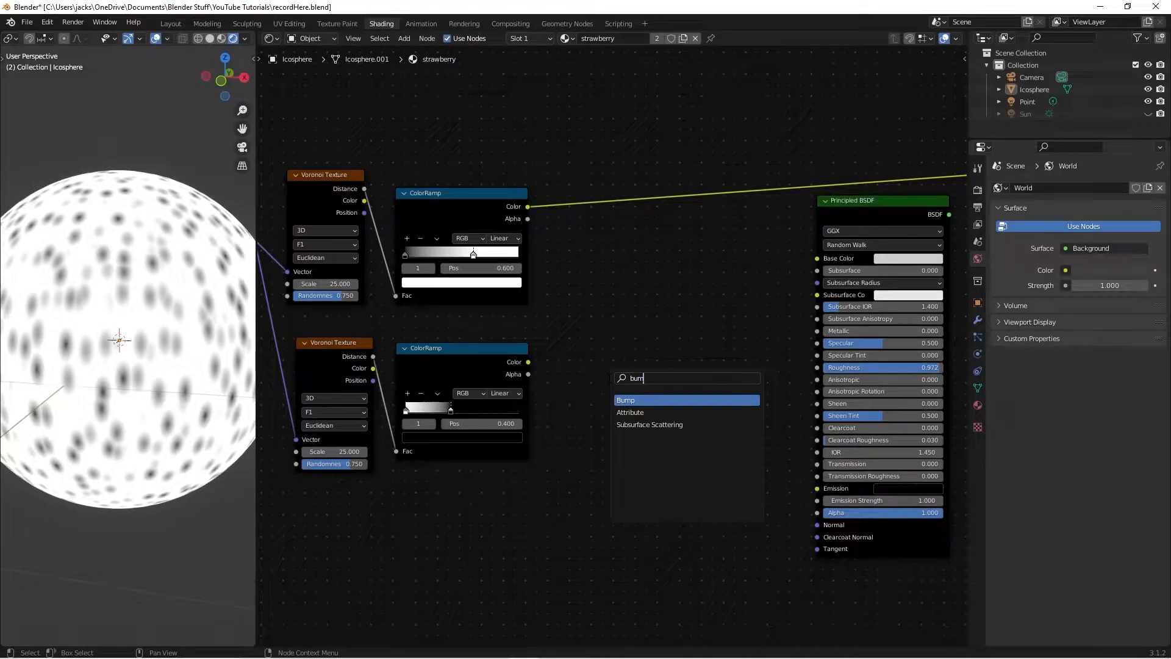
key("Return")
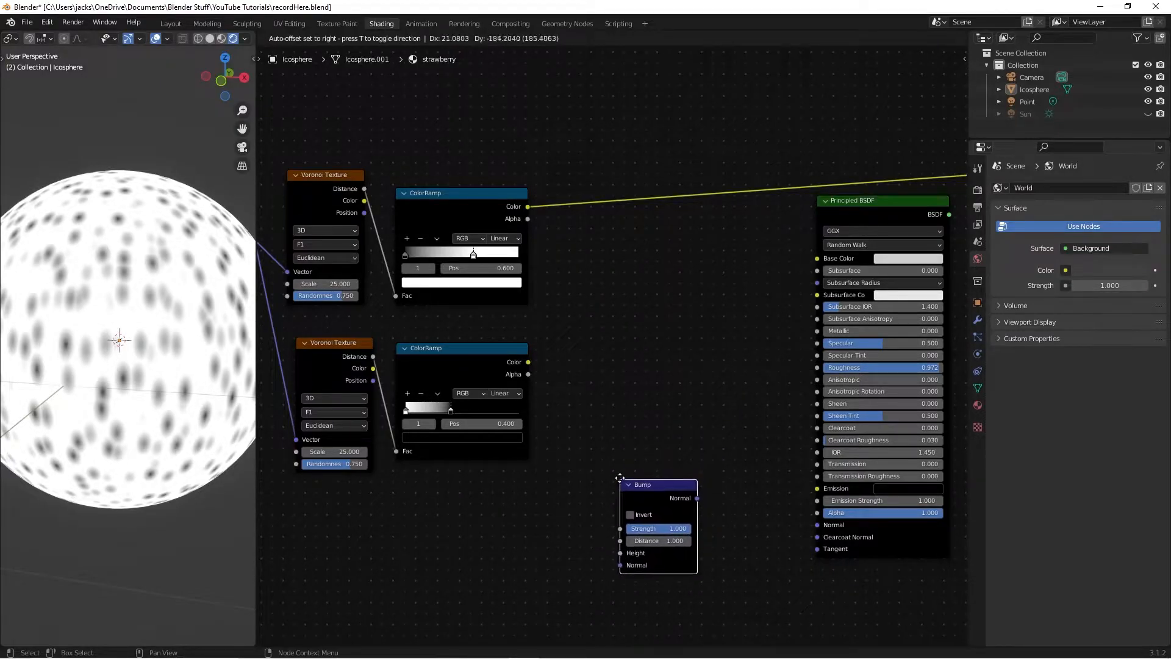
left_click(622, 483)
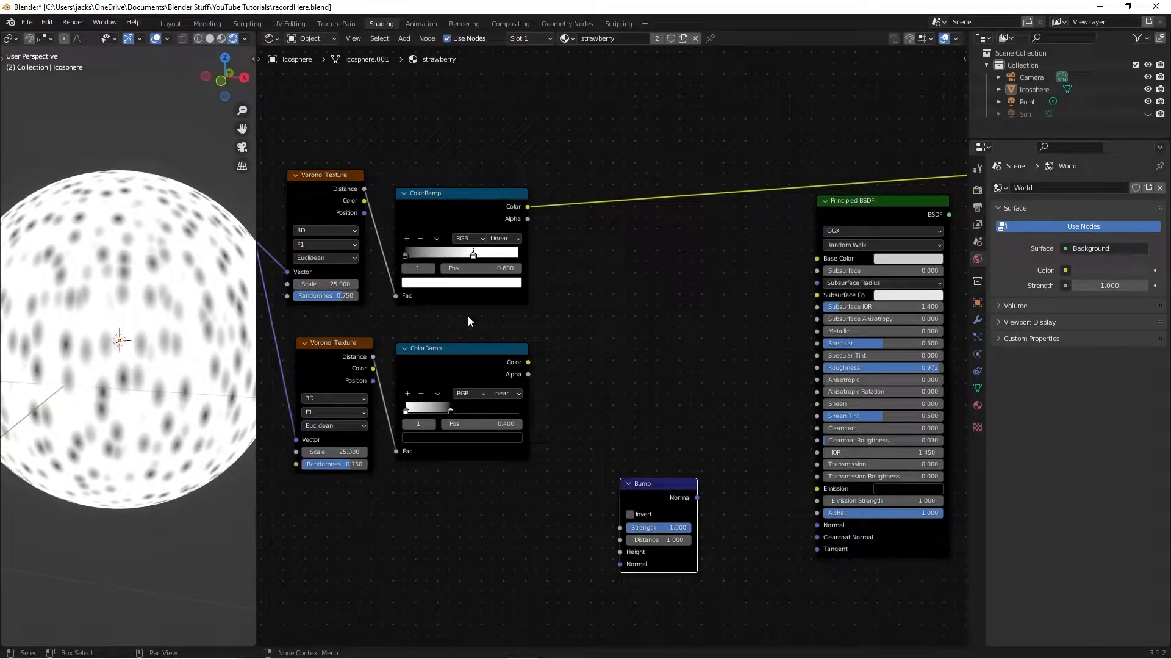
left_click_drag(528, 363, 625, 553)
Step: Set the Bump node's strength to 0.3
key("KP_Decimal")
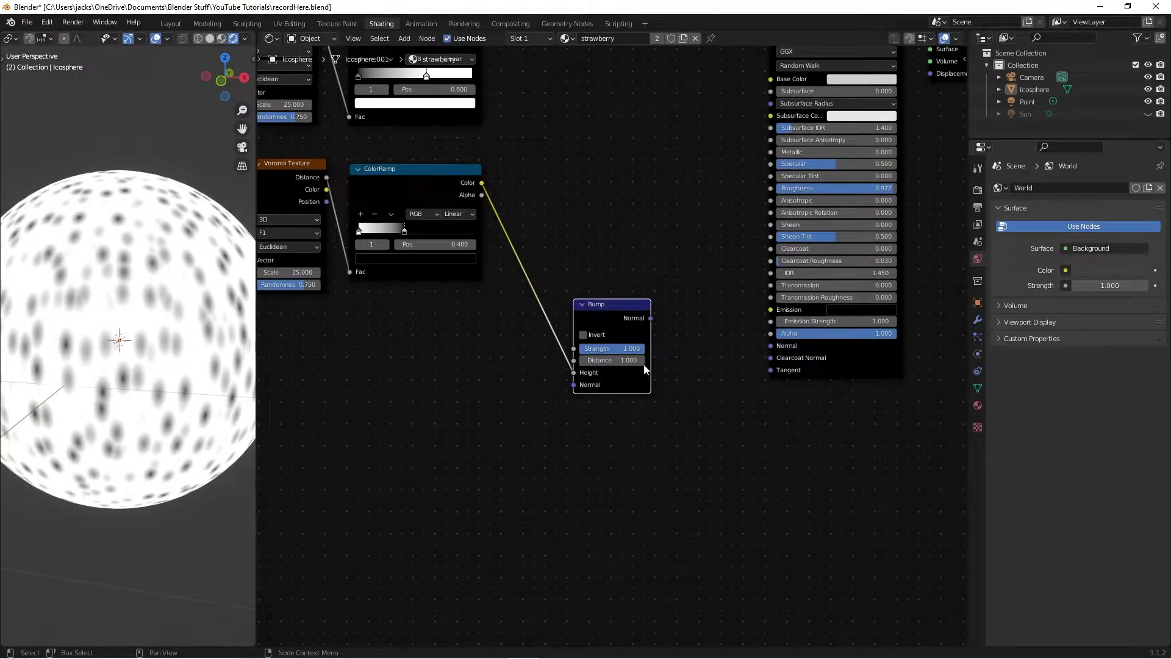
double_click(612, 349)
type(".3")
key("Return")
left_click(686, 272)
middle_click_drag(693, 250, 661, 296)
Step: Duplicate the Bump node, connect the upper ColorRamp's Color to the copy's Height, and set its strength to 0.1
left_click(610, 357)
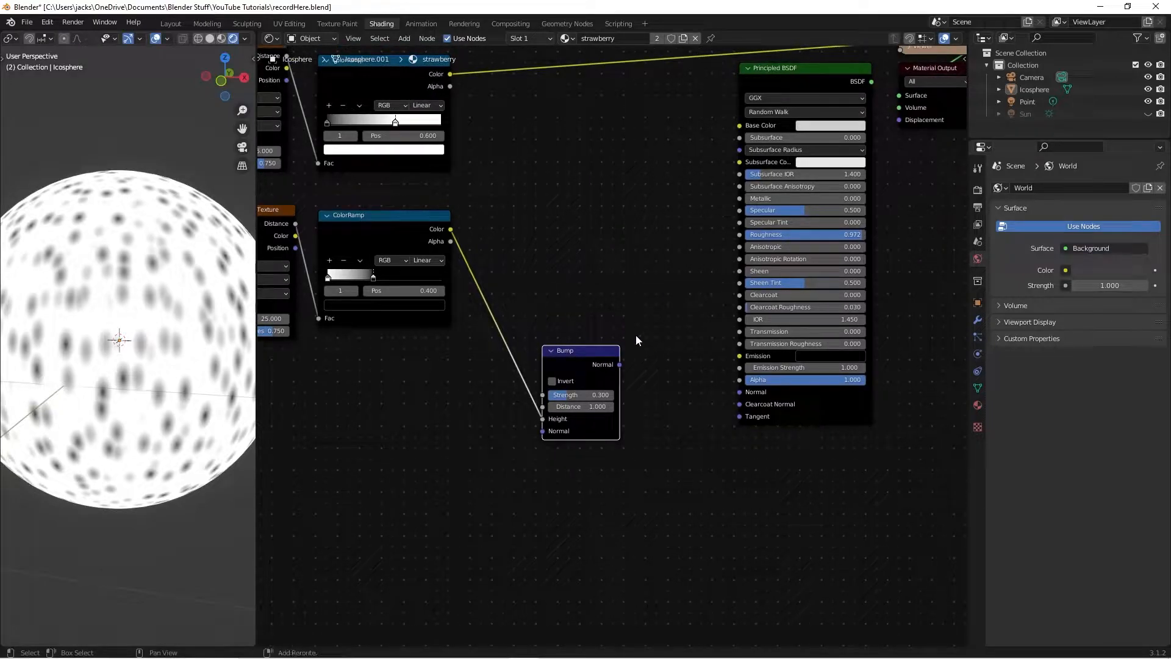
key("shift+d")
left_click(739, 264)
middle_click_drag(564, 165, 559, 218)
left_click_drag(445, 128, 638, 406)
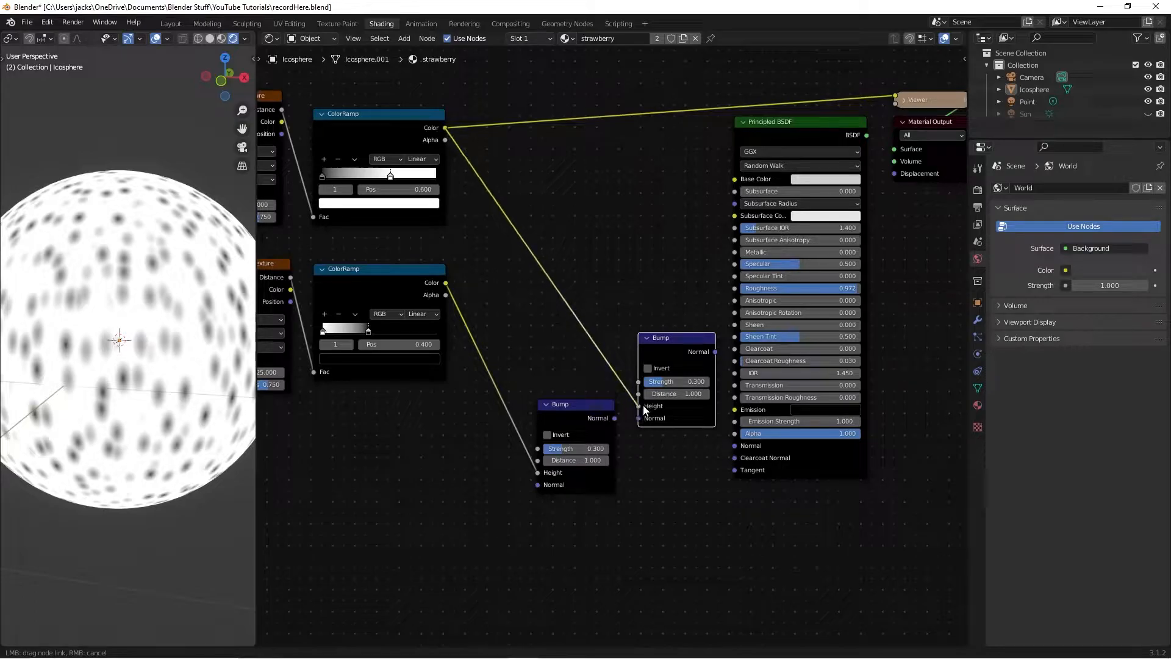
type("0.1")
key("Return")
Step: Connect the first Bump's Normal output to the second Bump's Normal input and preview the combined bump
left_click_drag(610, 414, 642, 420)
left_click_drag(674, 347, 649, 364)
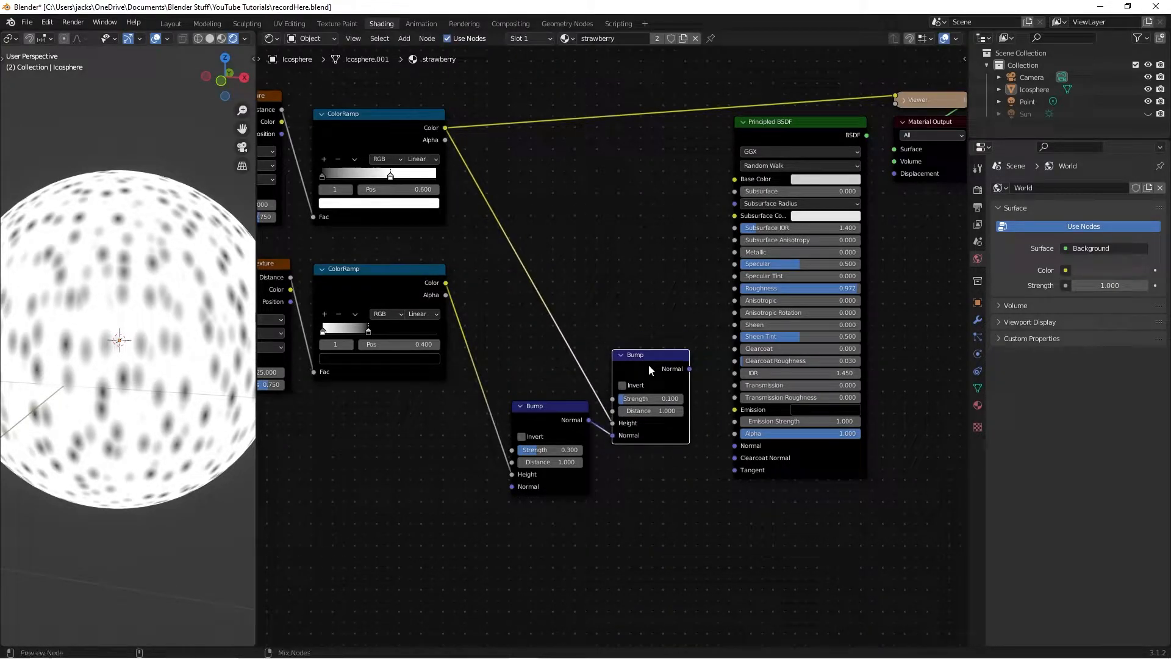
left_click(649, 364, "ctrl+shift")
Step: Inspect the seed bumps on the sphere up close and from several angles, and save the file
scroll(137, 292, "up", 3)
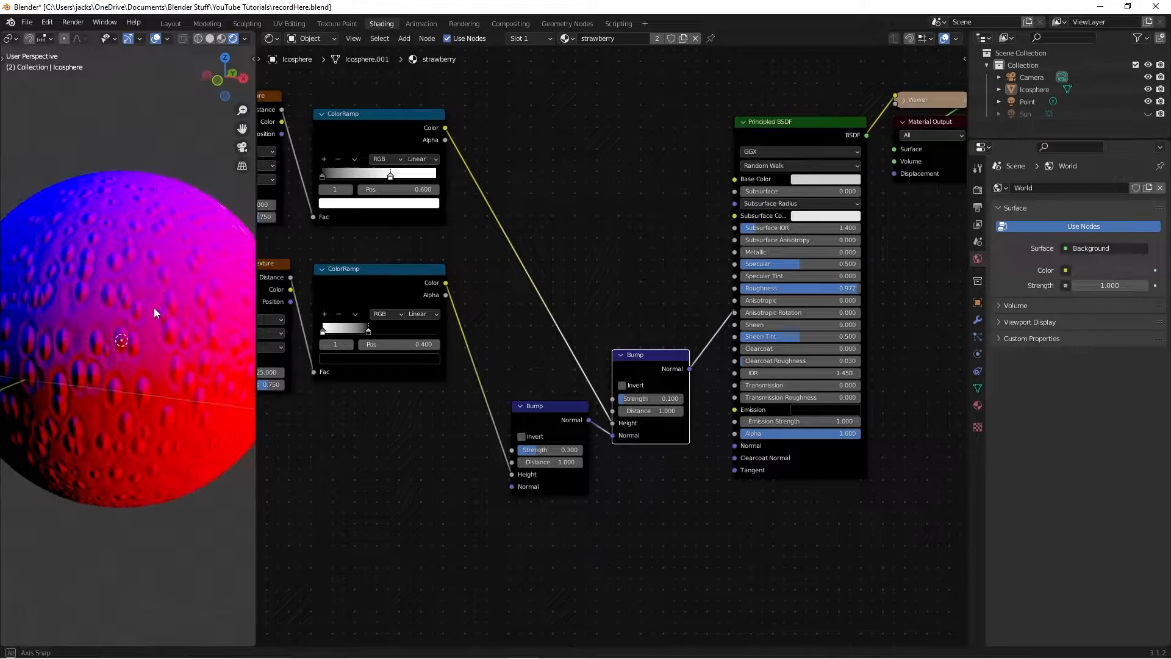
middle_click_drag(134, 295, 153, 302)
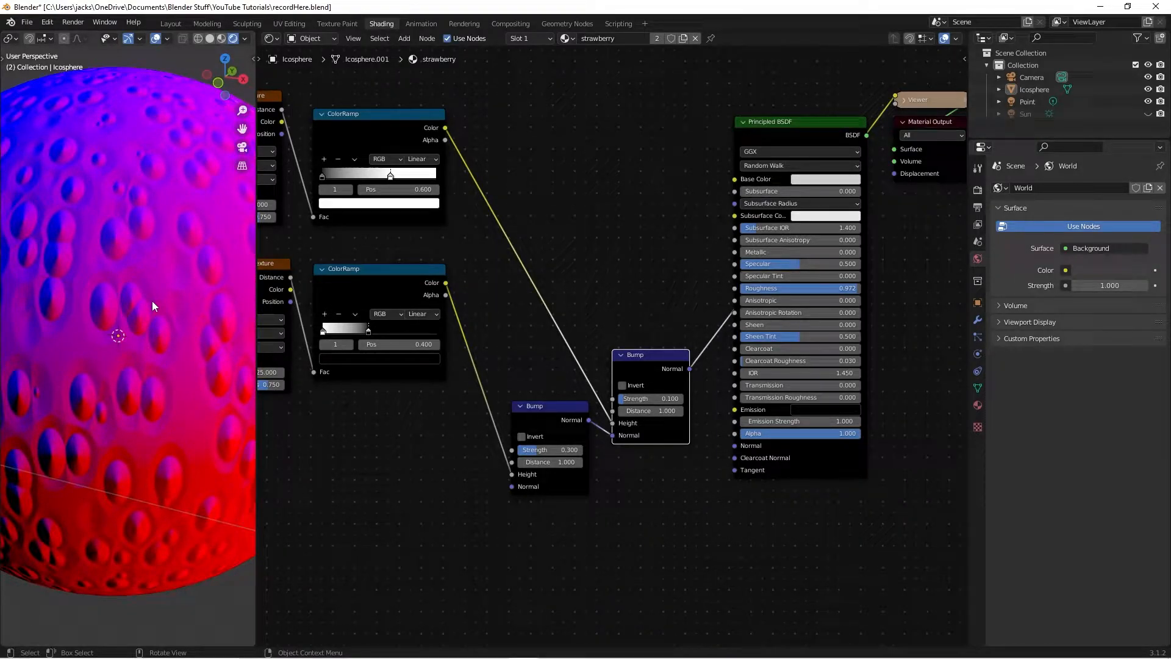
left_click(152, 301)
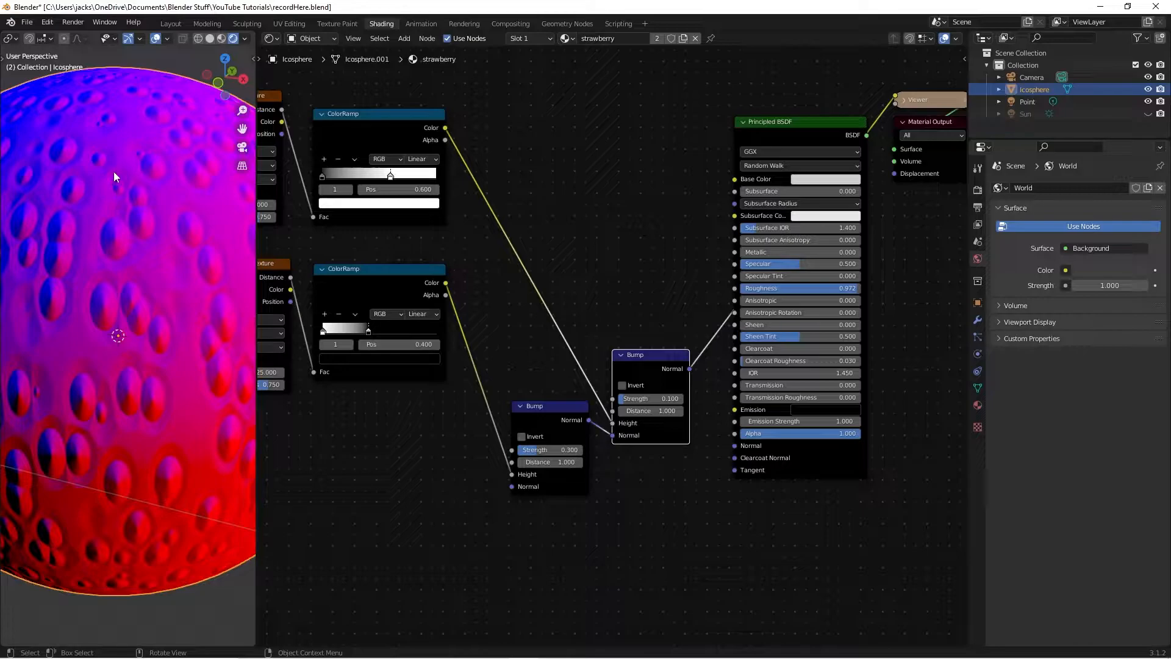
scroll(125, 333, "down", 5)
middle_click_drag(115, 342, 194, 461)
left_click(193, 462)
middle_click_drag(95, 394, 183, 372)
scroll(116, 357, "up", 2)
key("ctrl+s")
scroll(116, 358, "down", 2)
left_click(112, 350)
scroll(184, 372, "up", 2)
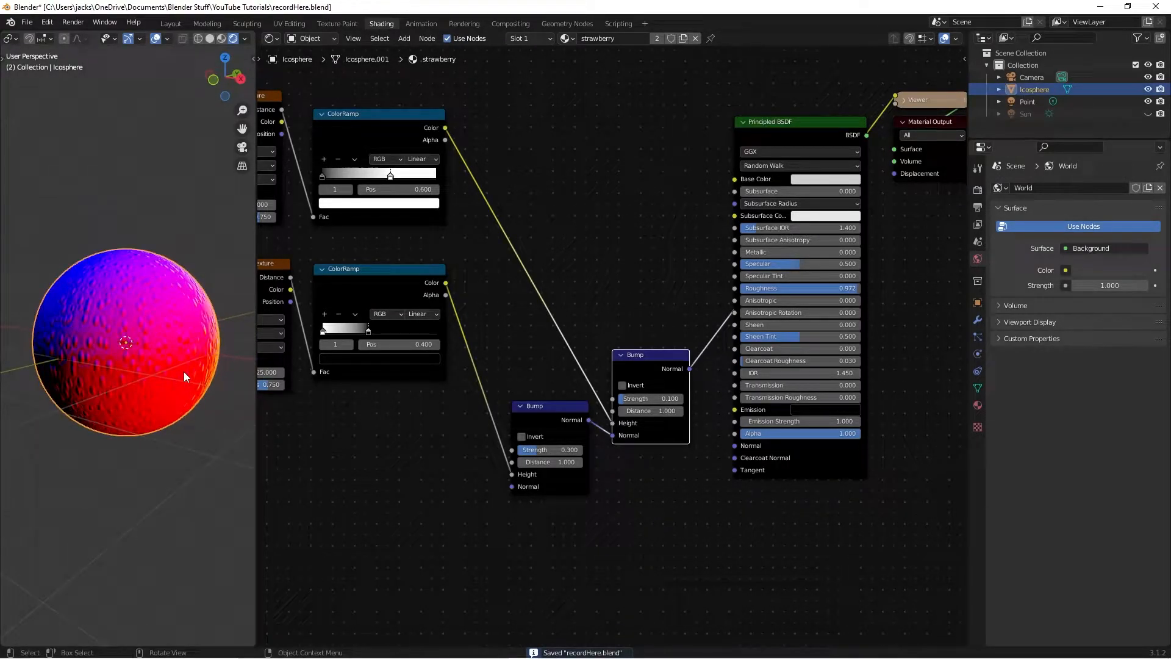
Step: Set the randomness of both Voronoi Texture nodes to 1
middle_click_drag(337, 412, 394, 482)
scroll(394, 482, "up", 3)
middle_click_drag(370, 256, 463, 353)
left_click(455, 330)
left_click_drag(456, 330, 484, 329)
left_click_drag(472, 542, 495, 542)
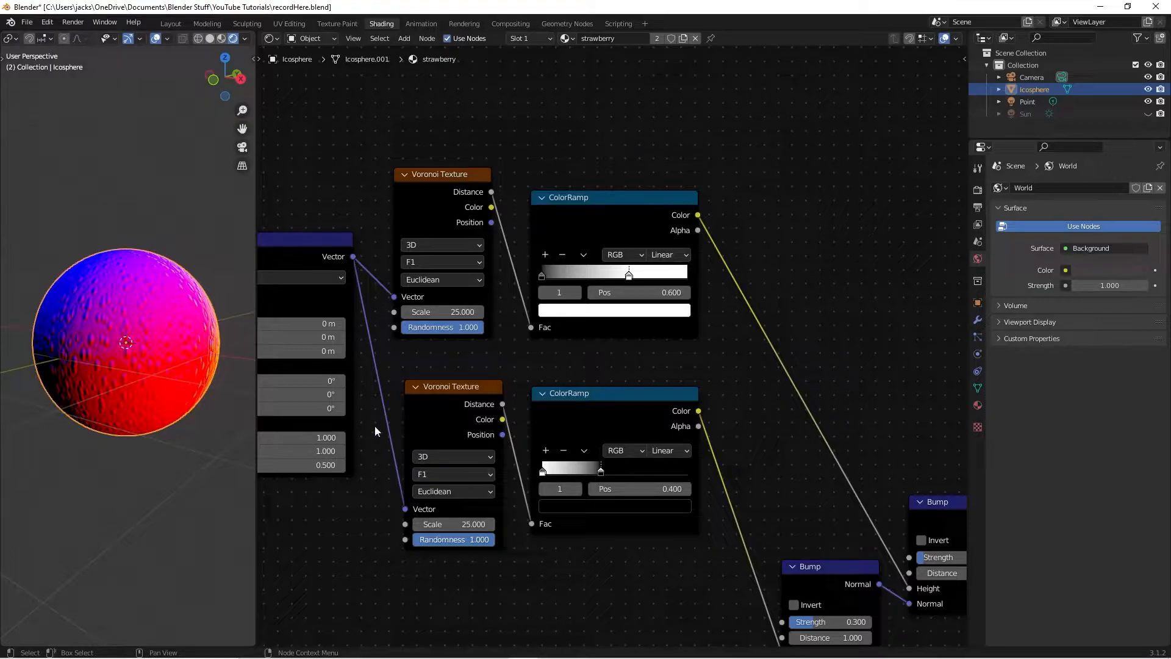
Step: Align the lower Voronoi Texture node under the upper one, inspect the bumps on the sphere, and save the file
left_click(421, 421)
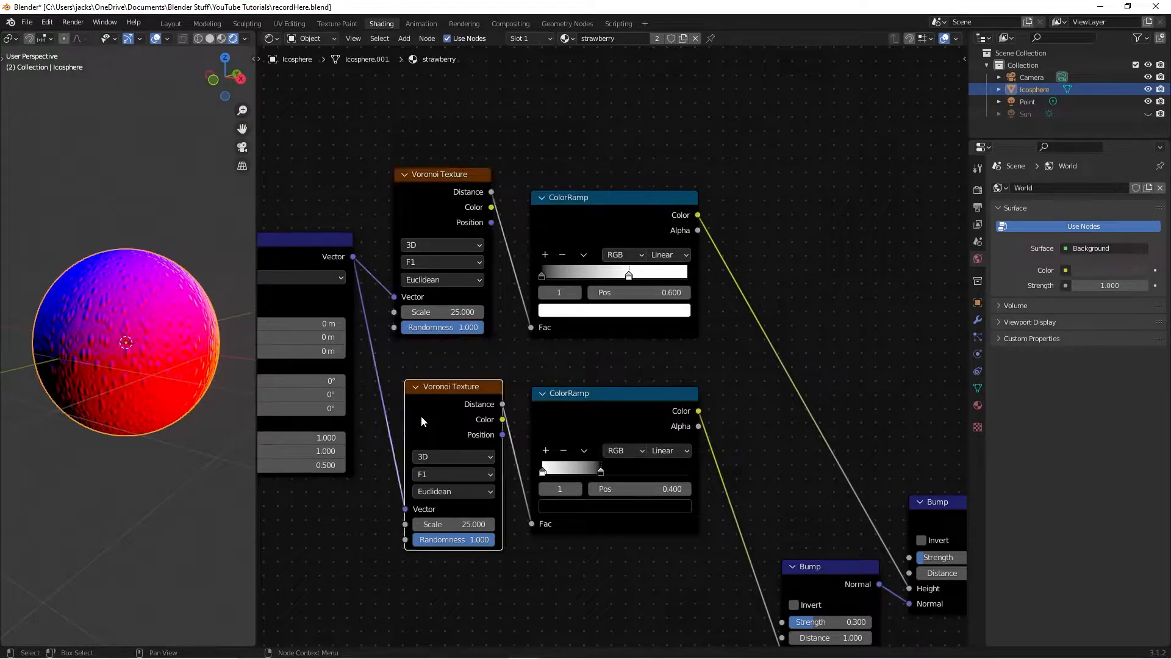
left_click_drag(406, 416, 390, 412)
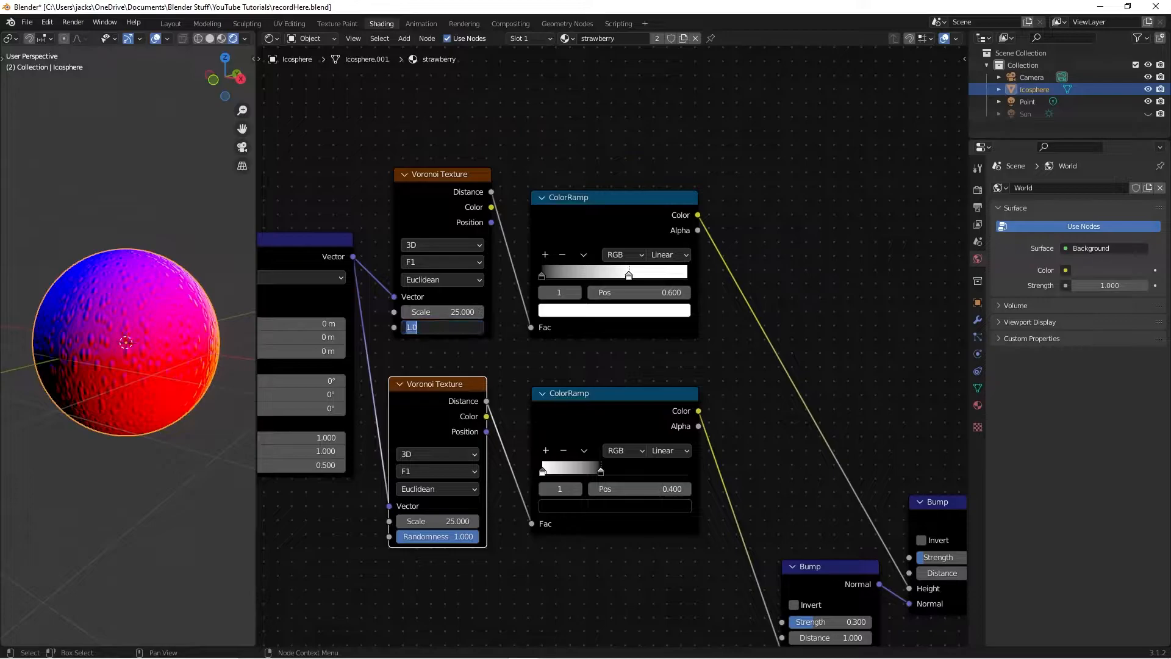
scroll(159, 339, "up", 4)
middle_click_drag(160, 339, 67, 364)
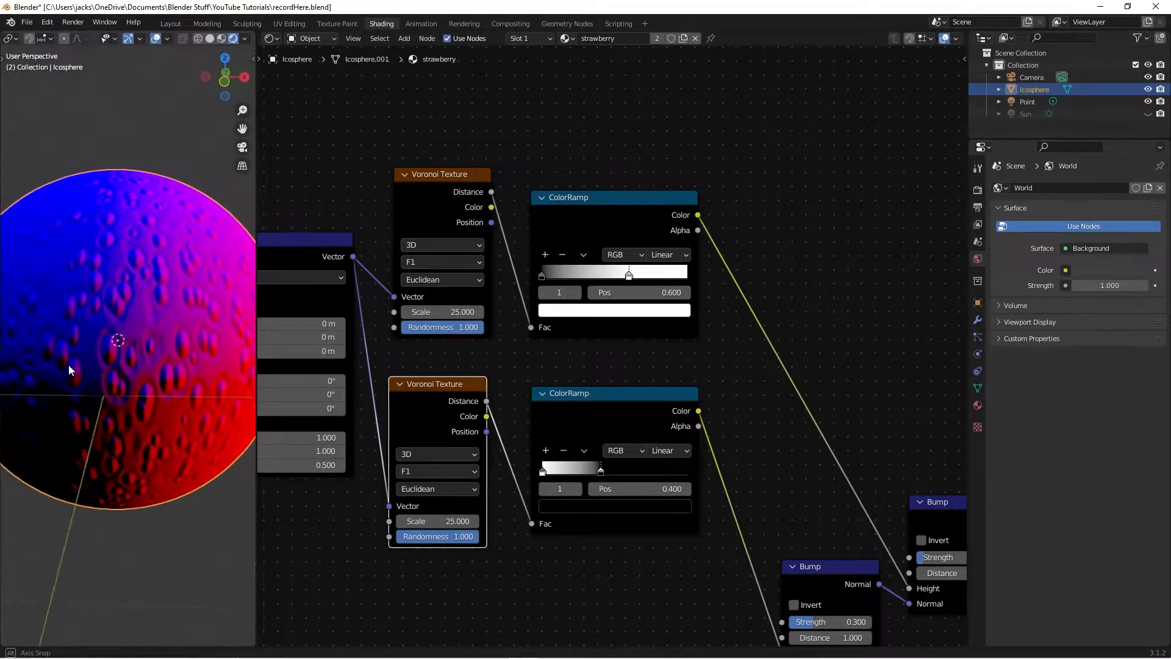
key("ctrl+s")
Step: Preview the Principled BSDF, connect the second Bump's Normal to its Normal input, and move the shader and Material Output nodes higher
left_click(495, 357)
scroll(622, 360, "down", 2)
middle_click_drag(772, 378, 654, 329)
scroll(667, 351, "down", 4)
left_click(780, 453, "ctrl+shift")
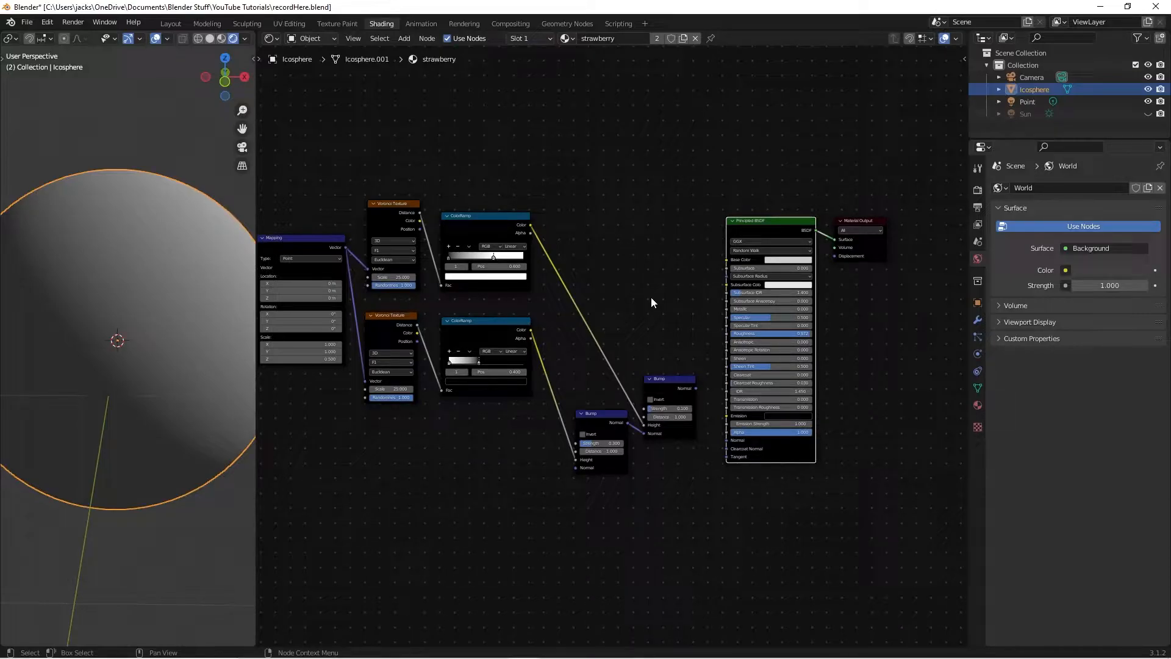
left_click_drag(695, 389, 727, 439)
left_click_drag(770, 224, 770, 184)
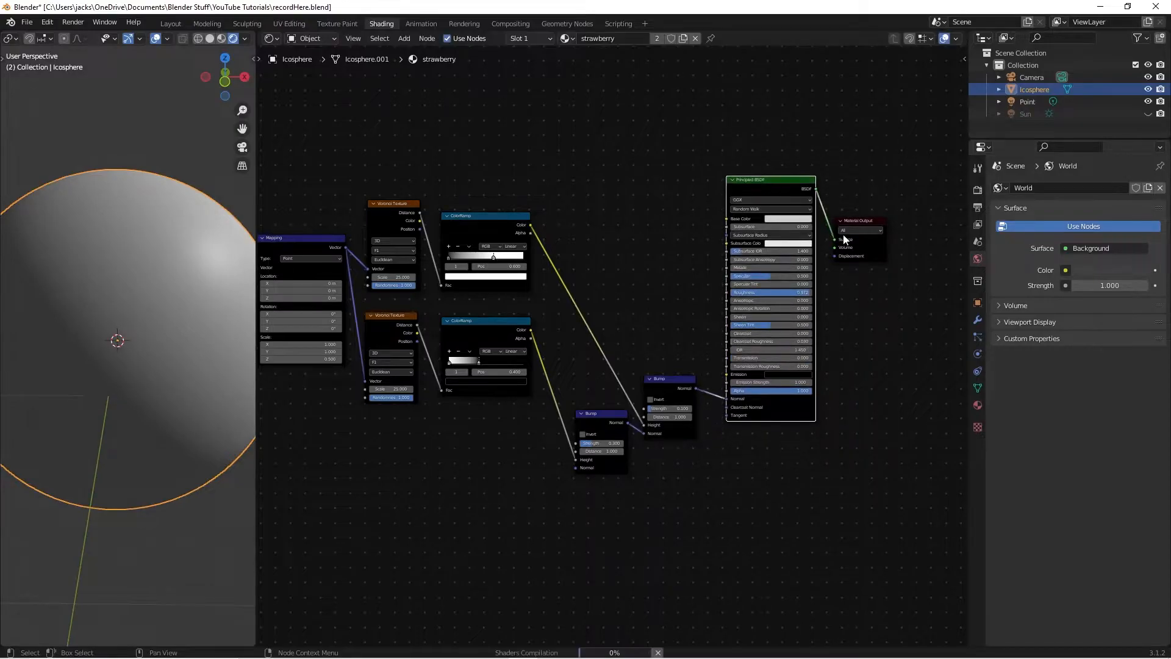
left_click_drag(859, 217, 867, 184)
left_click(636, 151)
Step: Add a Noise Texture node above the Voronoi nodes and connect the Mapping node's Vector output to its Vector input
middle_click_drag(505, 199, 667, 300)
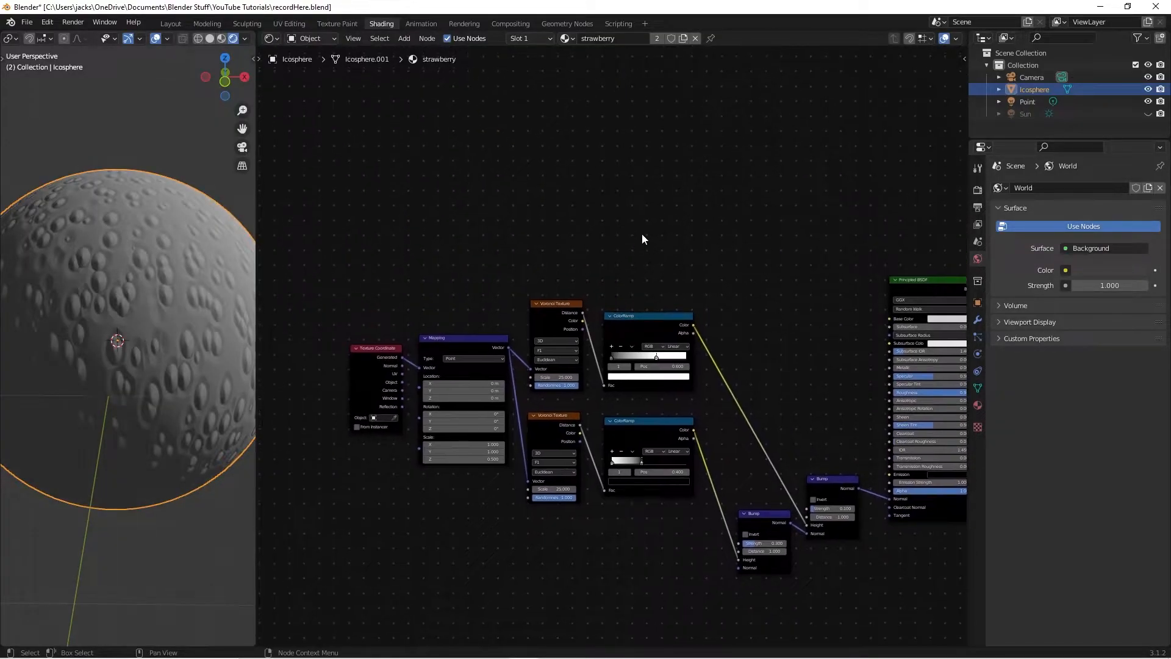
key("shift+a")
type("nos")
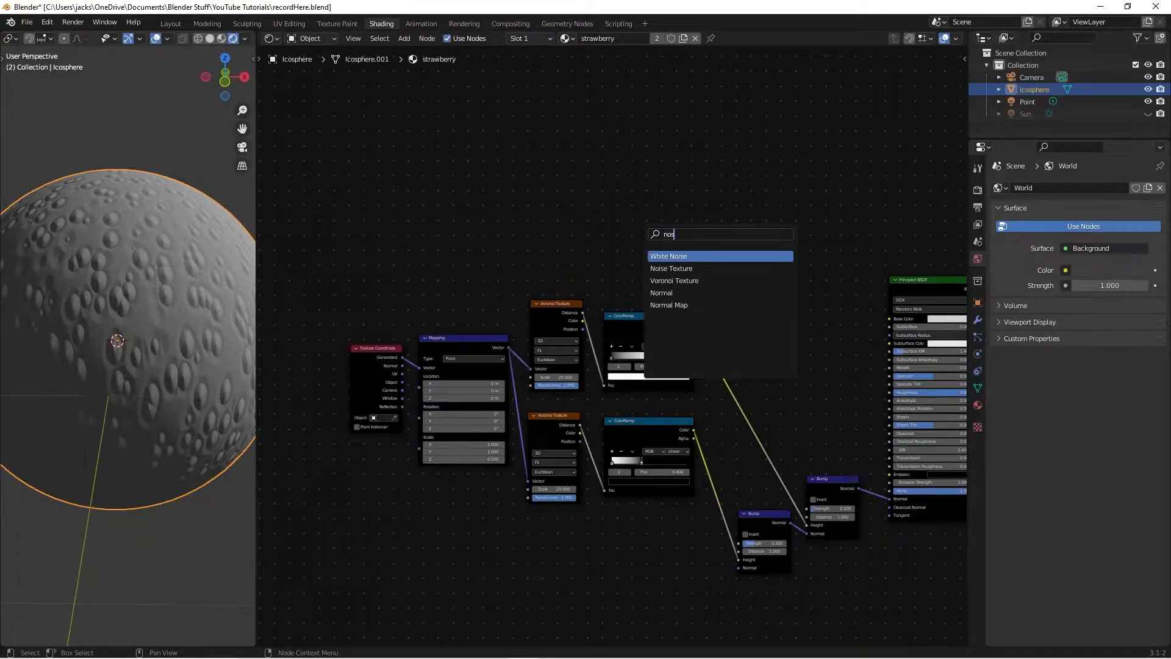
key("Down")
key("Return")
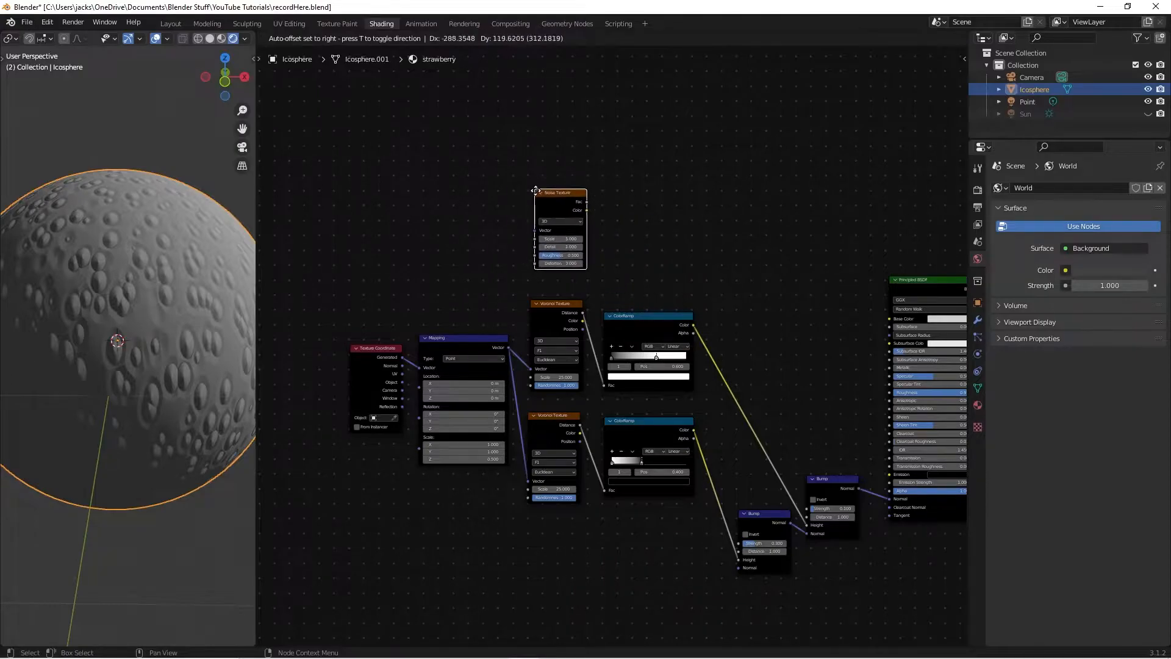
left_click(535, 191)
left_click_drag(510, 347, 560, 202)
left_click(628, 242)
scroll(564, 211, "up", 3)
middle_click_drag(564, 211, 522, 276)
left_click_drag(522, 274, 507, 152)
Step: Add a ColorRamp beside the Noise Texture and connect the noise's Fac output to the ramp's Fac input
key("shift+a")
left_click(586, 210)
type("colo")
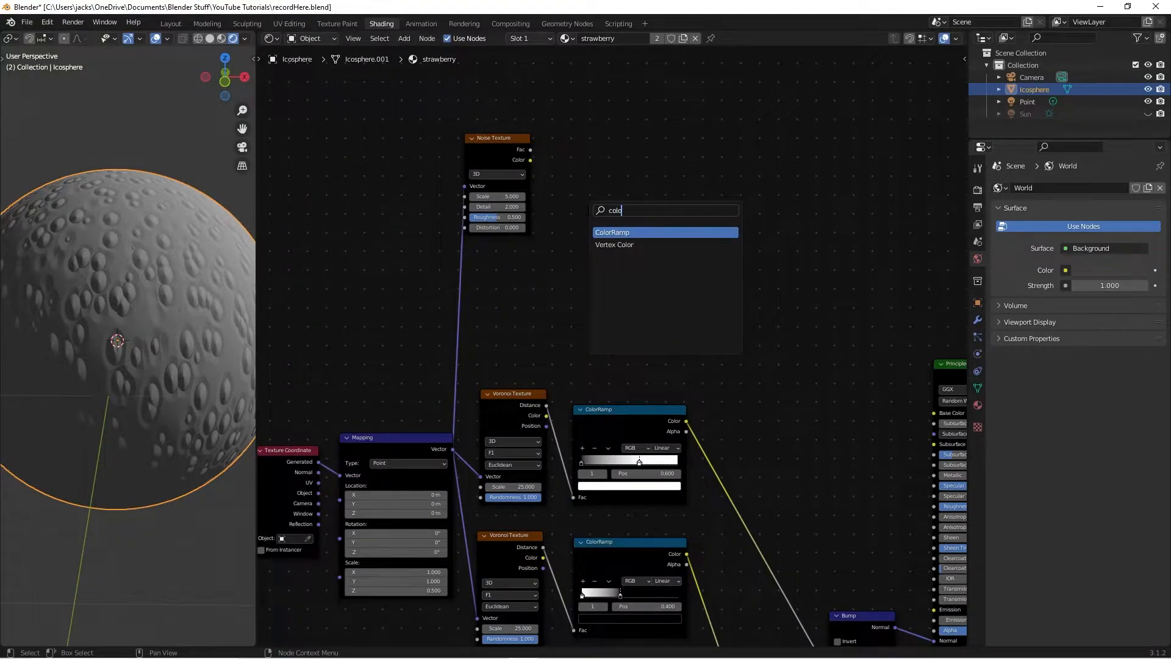
key("Return")
left_click(583, 127)
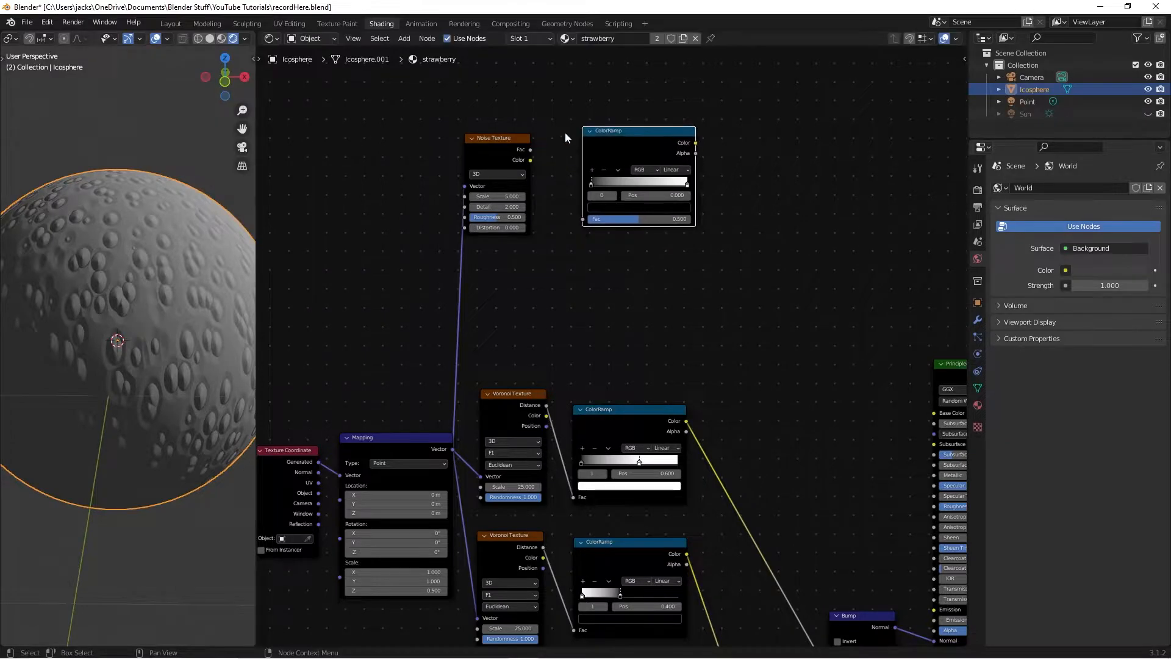
left_click_drag(529, 149, 584, 218)
left_click_drag(642, 153, 627, 160)
Step: Set the Noise Texture's scale to 250 and preview its ColorRamp on the sphere
scroll(609, 202, "up", 3)
middle_click_drag(608, 175, 541, 346)
scroll(580, 313, "up", 2)
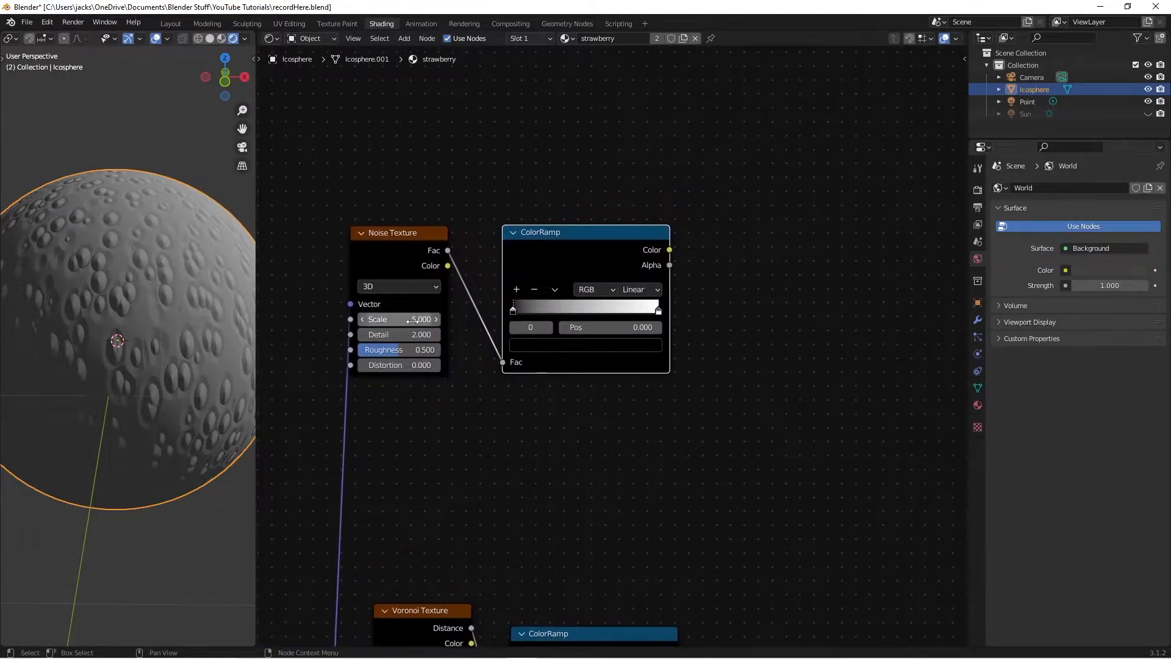
left_click(414, 320)
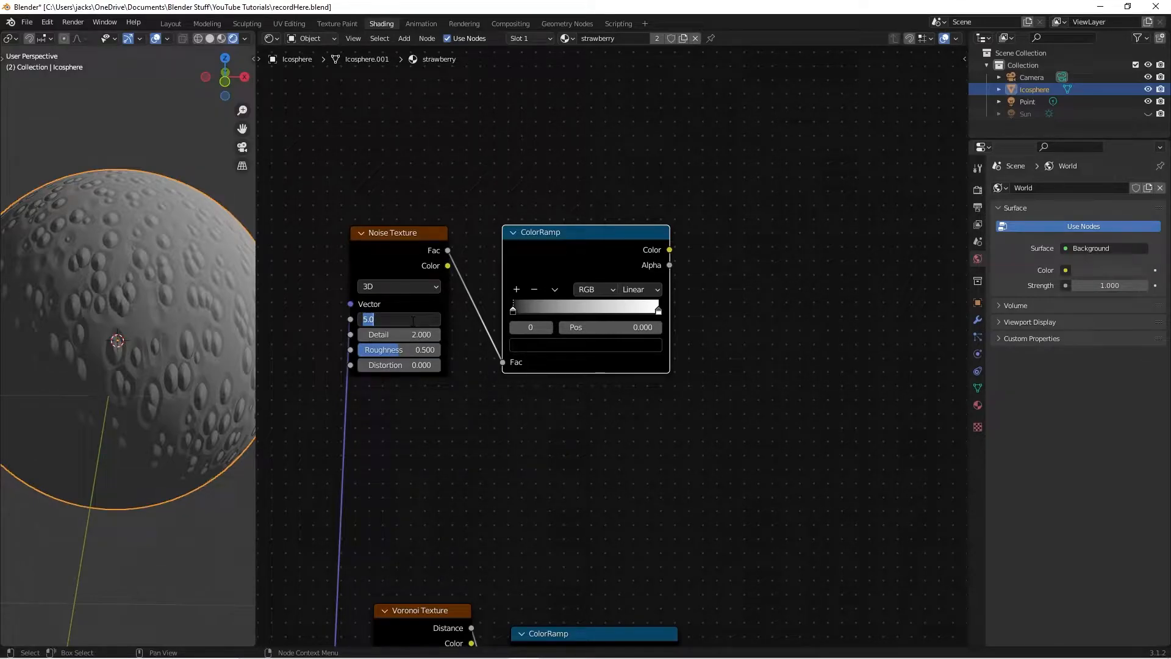
type("250")
key("Return")
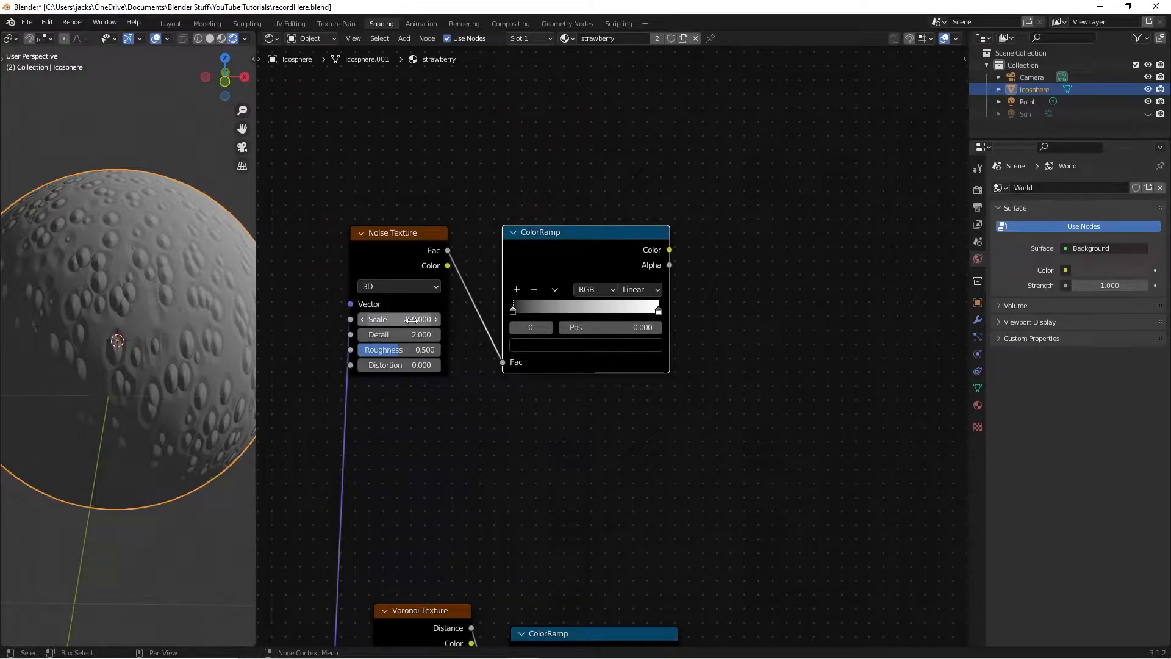
left_click(559, 268, "ctrl+shift")
Step: Set the Noise Texture's detail to 10 and its roughness to 0.2
left_click(401, 330)
type("10")
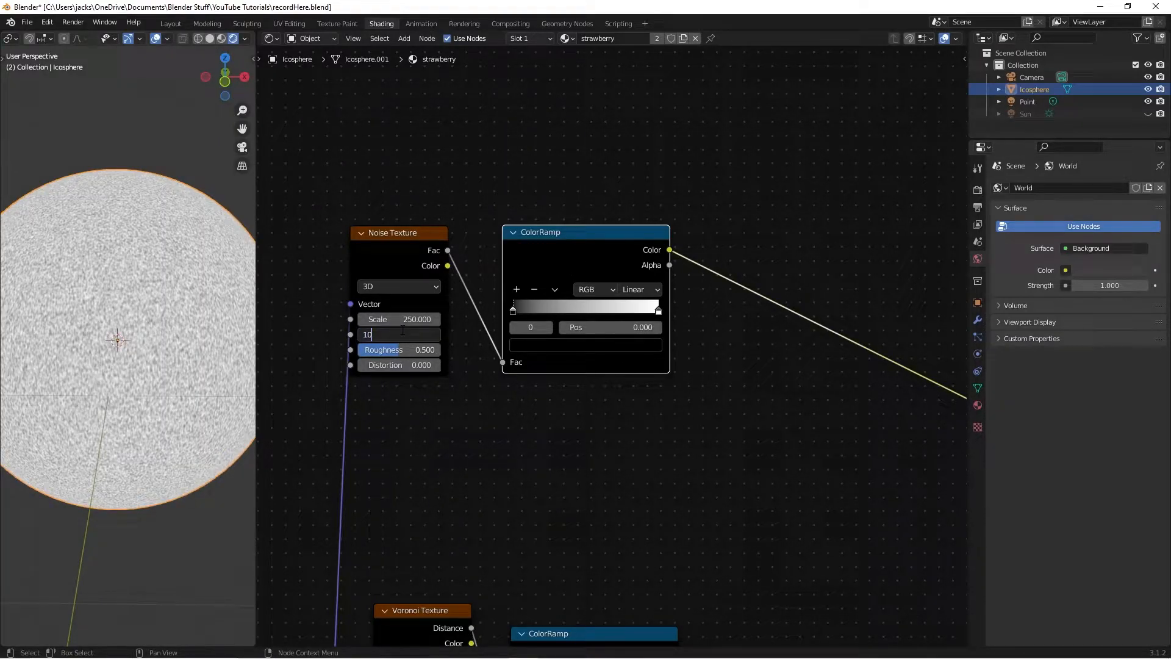
key("Return")
left_click(406, 350)
type("0.2")
key("Return")
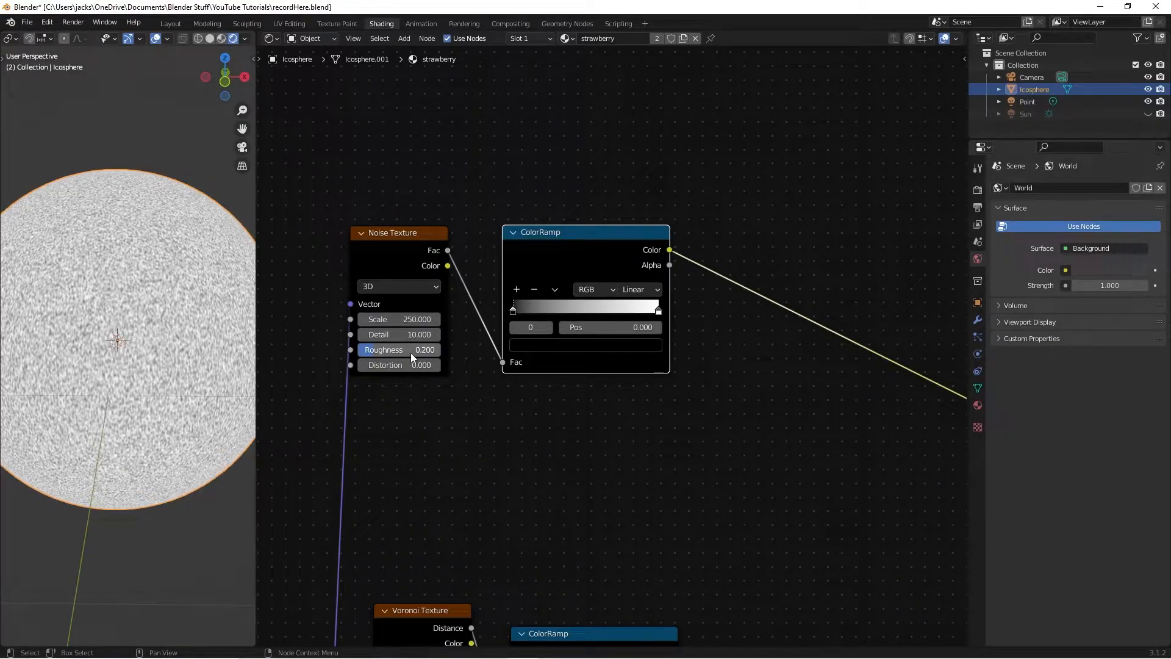
Step: Color the noise ColorRamp's first stop dark pinkish red with hue 0.978, saturation 0.959 and value 0.332
left_click(549, 346)
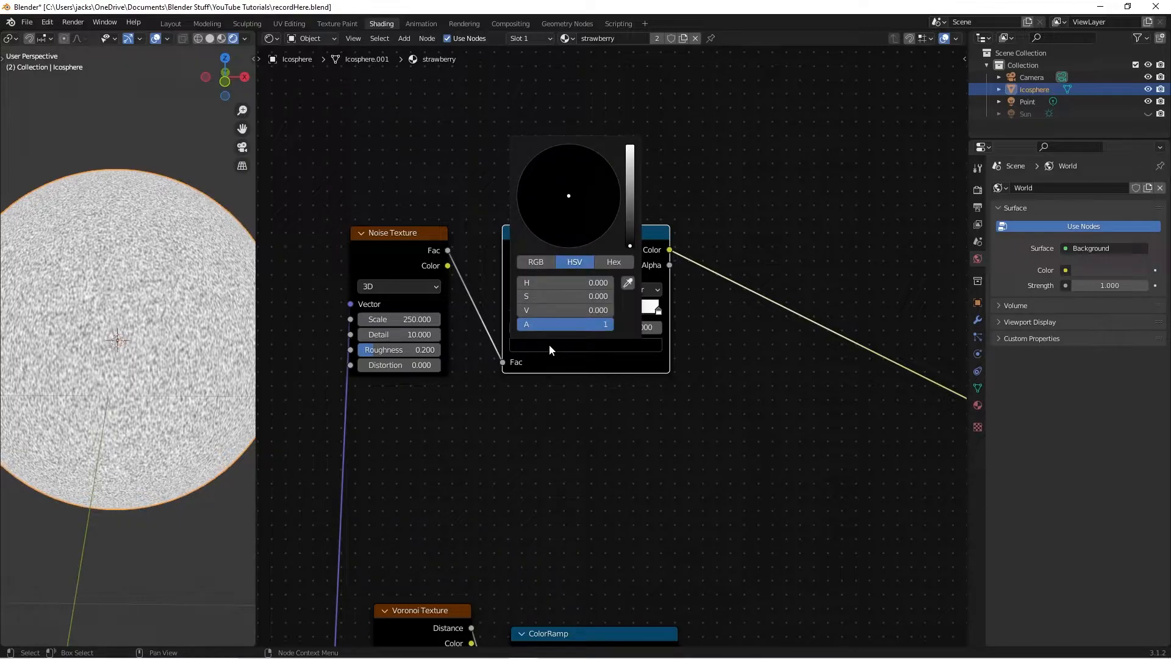
mouse_move(529, 308)
left_mouse_down()
mouse_move(567, 308)
mouse_move(549, 310)
left_mouse_up()
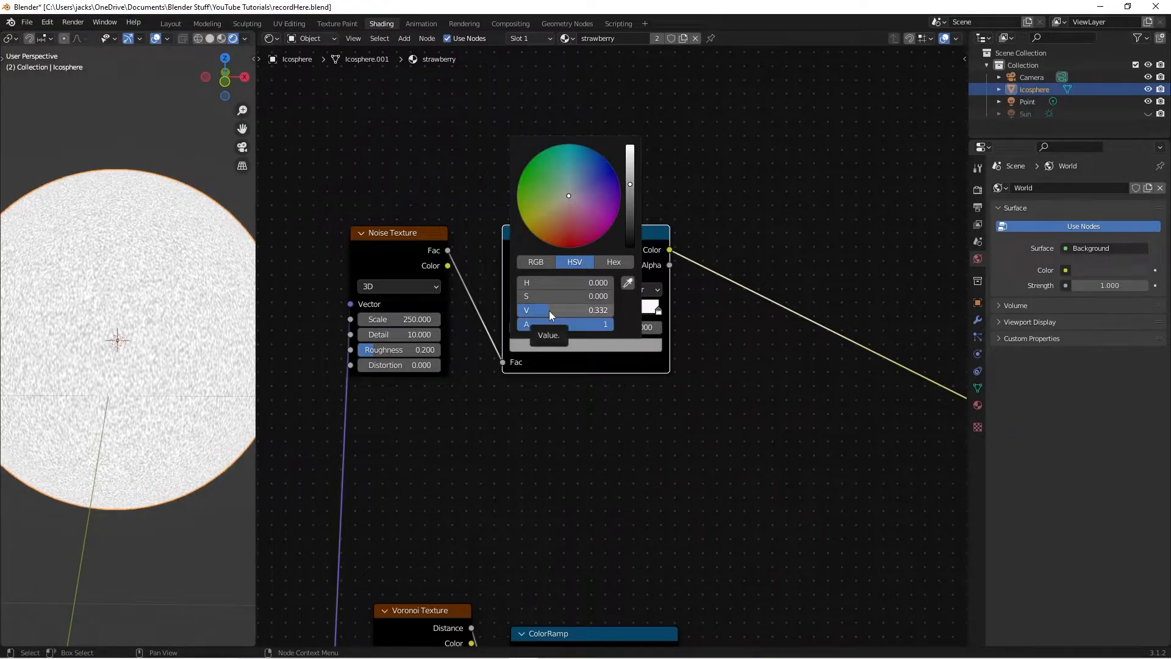
left_click_drag(524, 300, 607, 296)
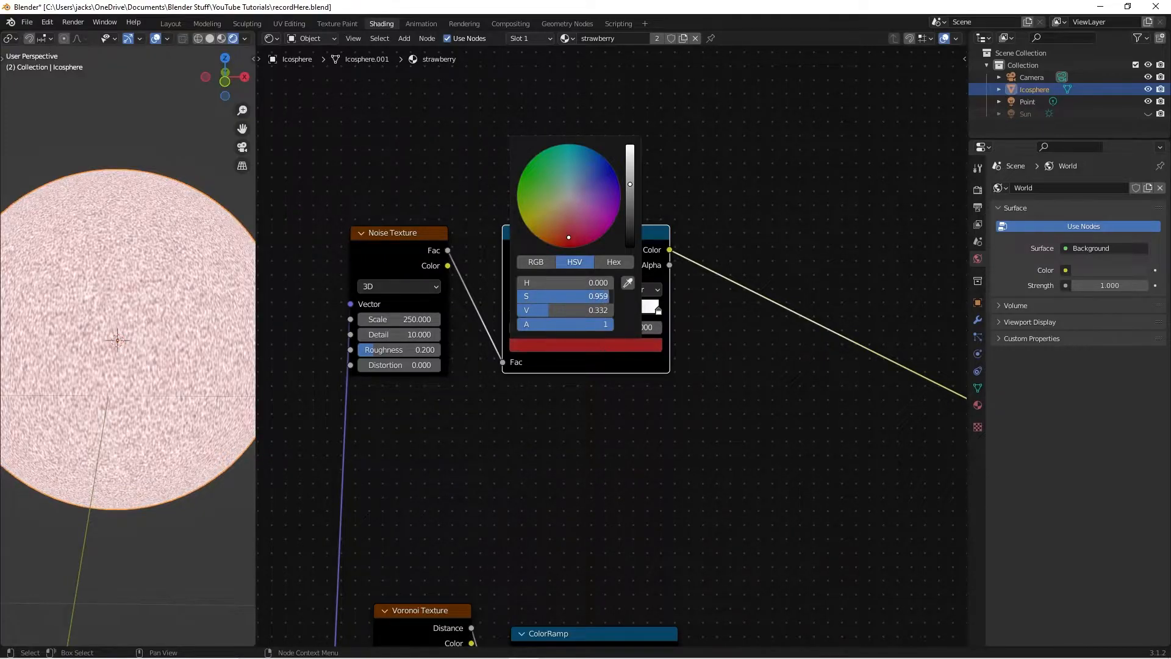
left_click_drag(525, 282, 609, 283)
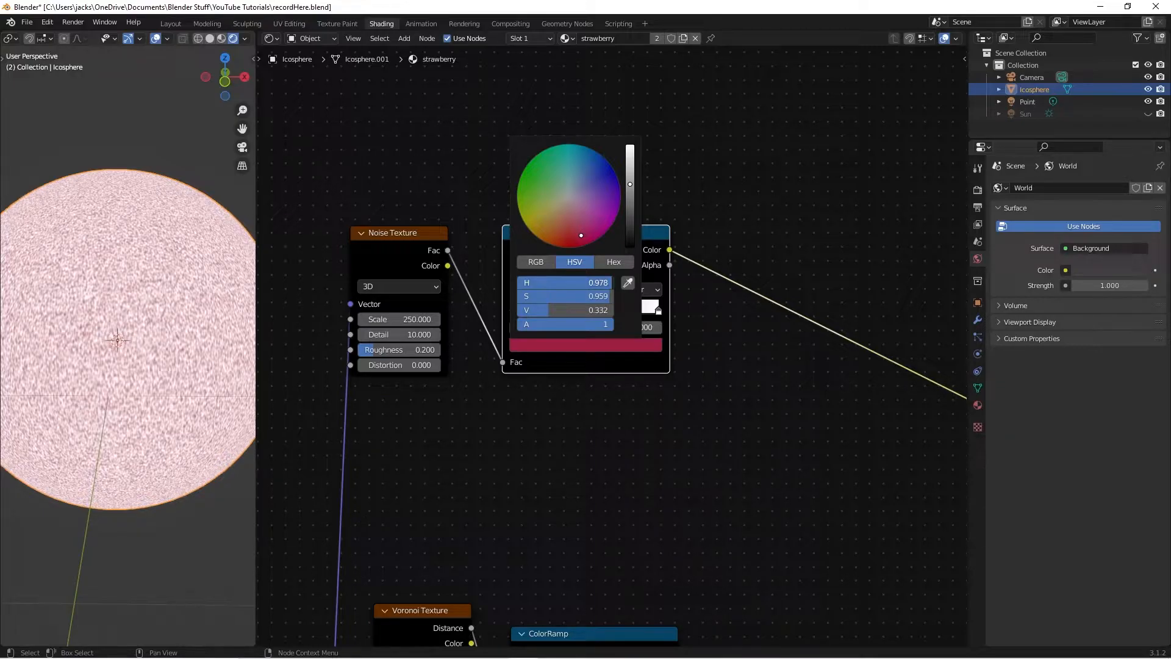
Step: Color the noise ColorRamp's white stop brighter red with hue 0.984, saturation 0.965 and value 0.467
left_click(659, 311)
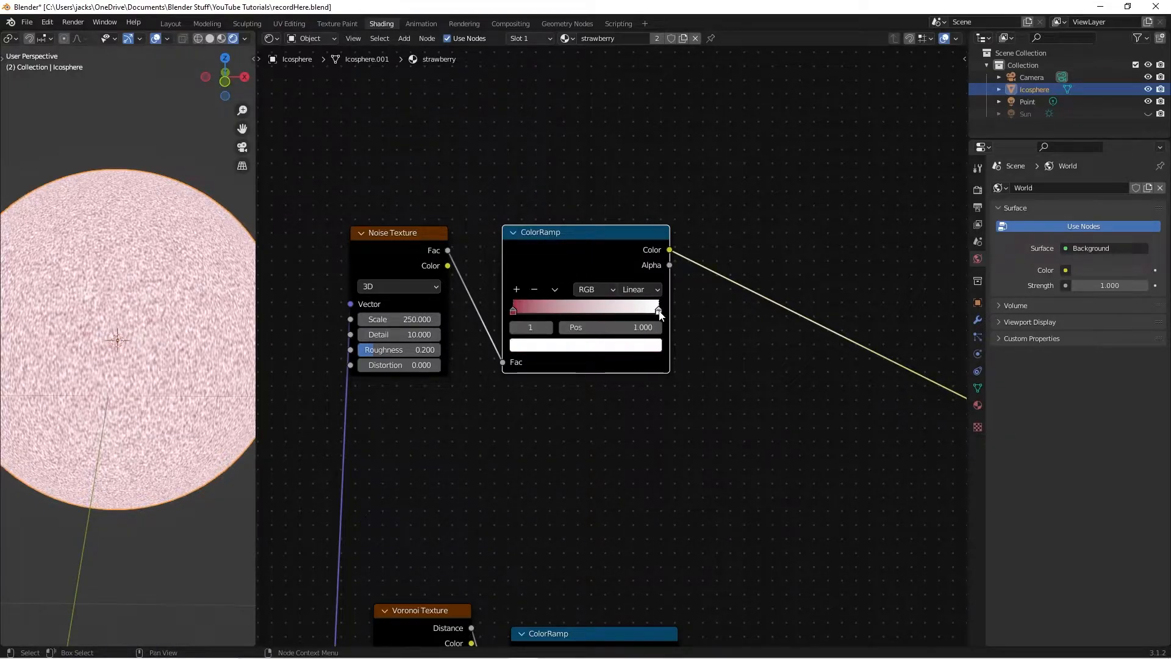
left_click(585, 345)
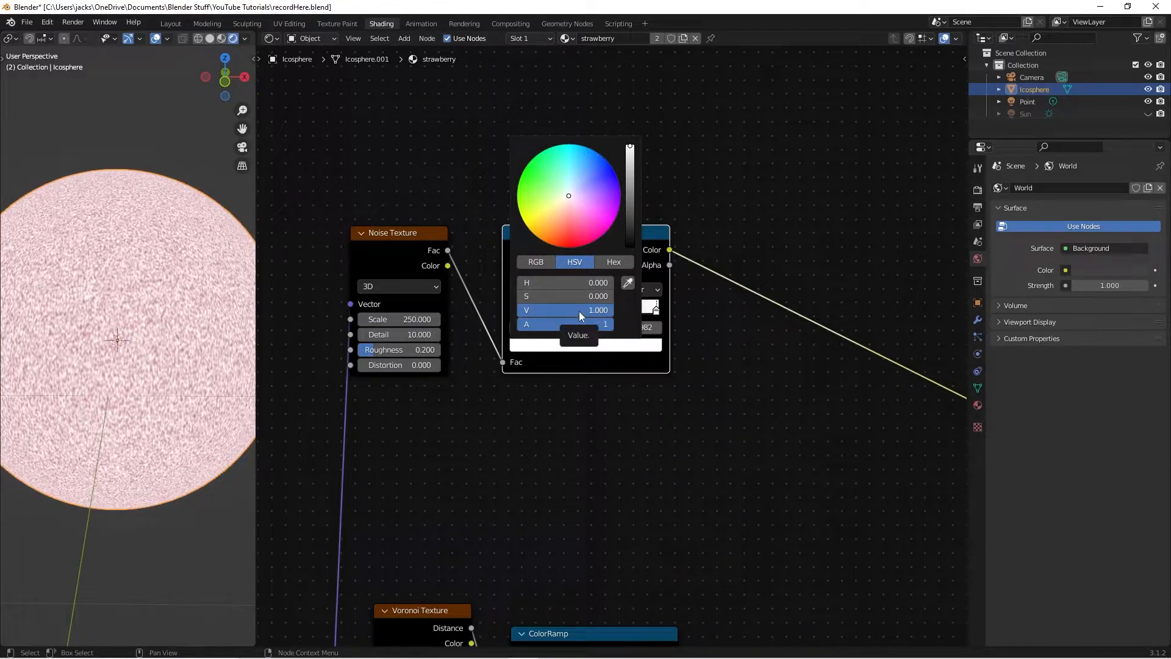
left_click_drag(596, 314, 587, 275)
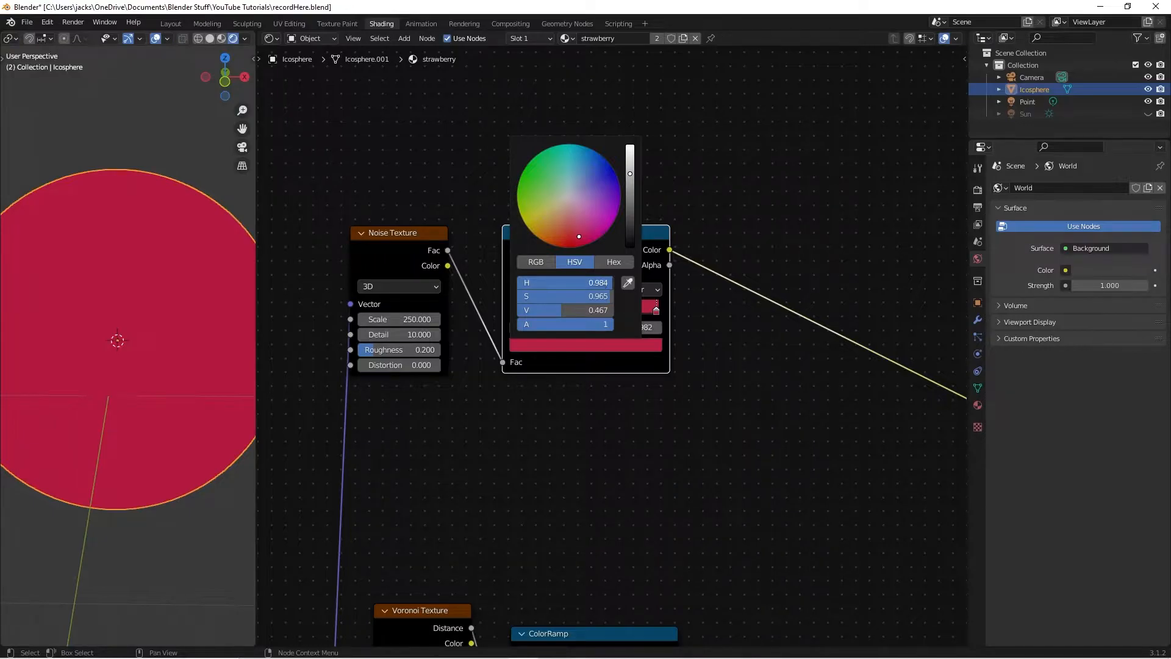
Step: Try hue values of 0.1 and 0.01 for the ColorRamp's brighter red stop
left_click(598, 281)
type(".1")
key("Return")
left_click(598, 279)
type(".01")
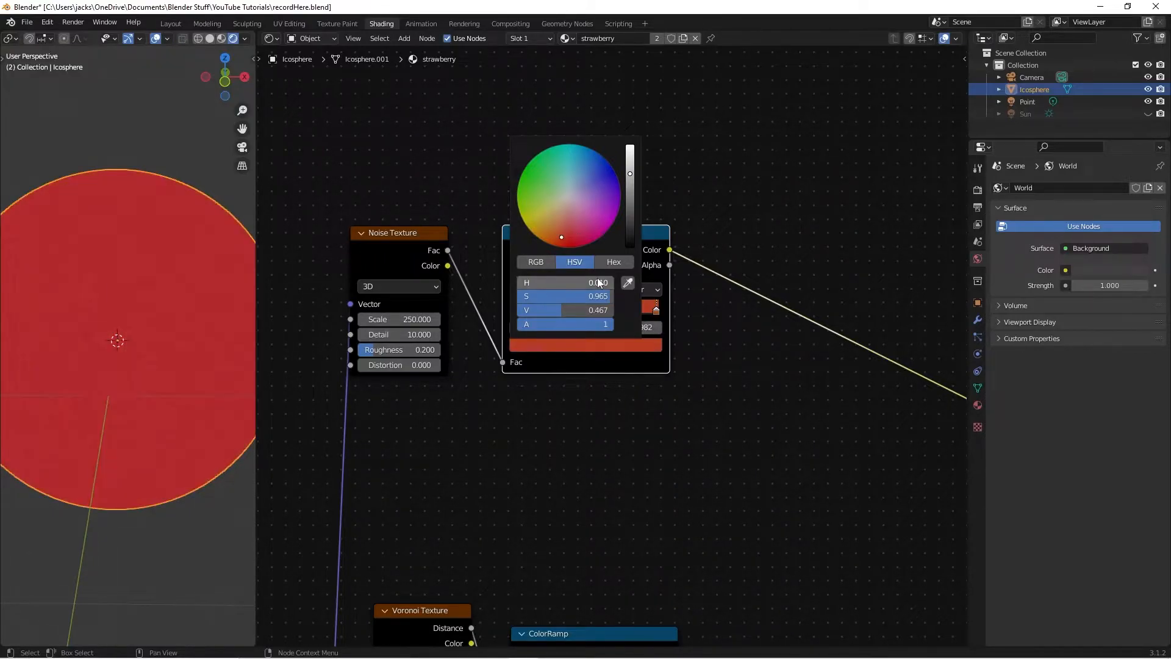
key("Return")
left_click_drag(598, 282, 519, 282, "shift")
Step: Set the brighter red stop's hue to 0.995 and its position on the ramp to 1
left_click(611, 284)
type(".99")
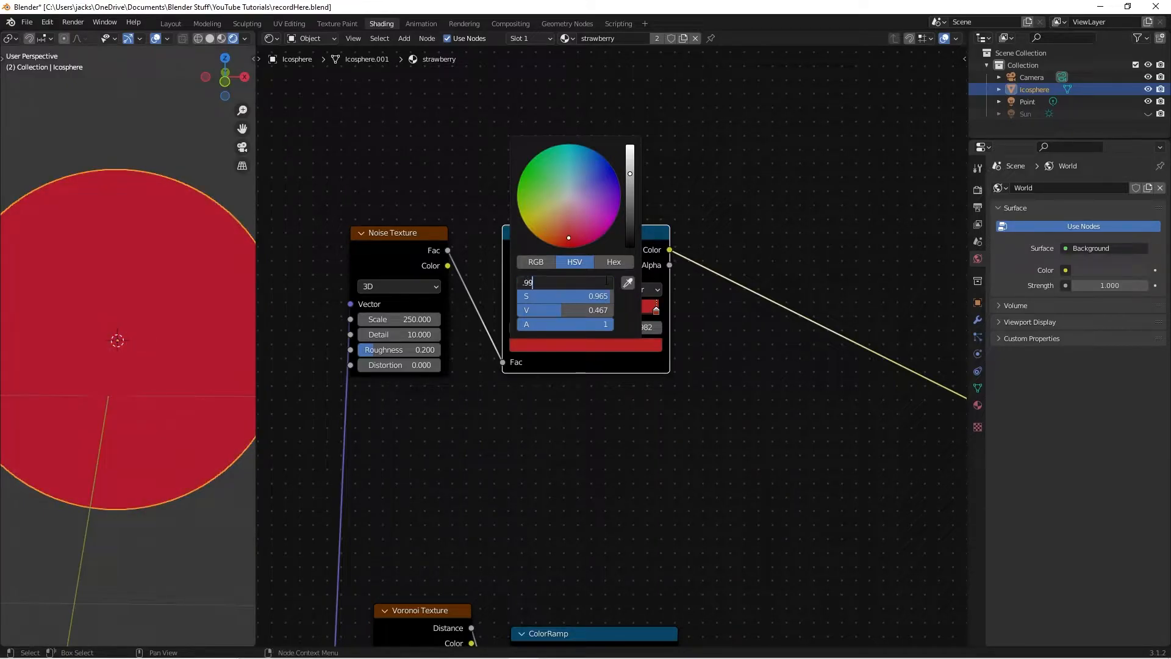
key("Return")
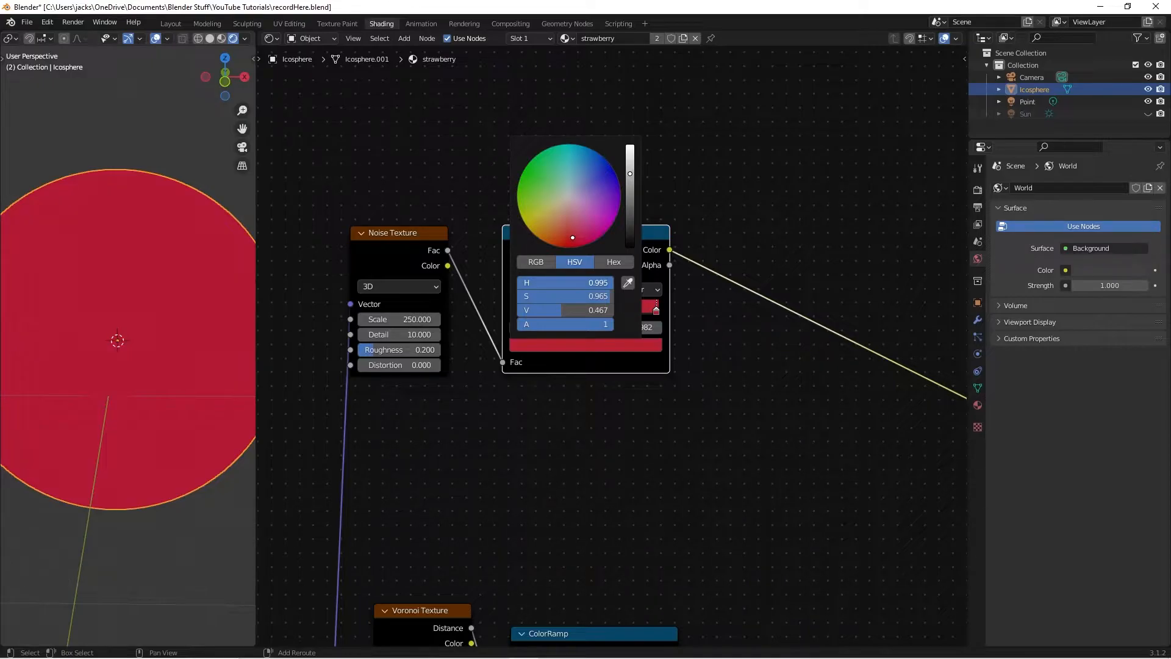
left_click_drag(658, 313, 661, 312)
Step: Look over the red color on the sphere, deselect the sphere and the nodes, and save the file
middle_click_drag(53, 299, 145, 375)
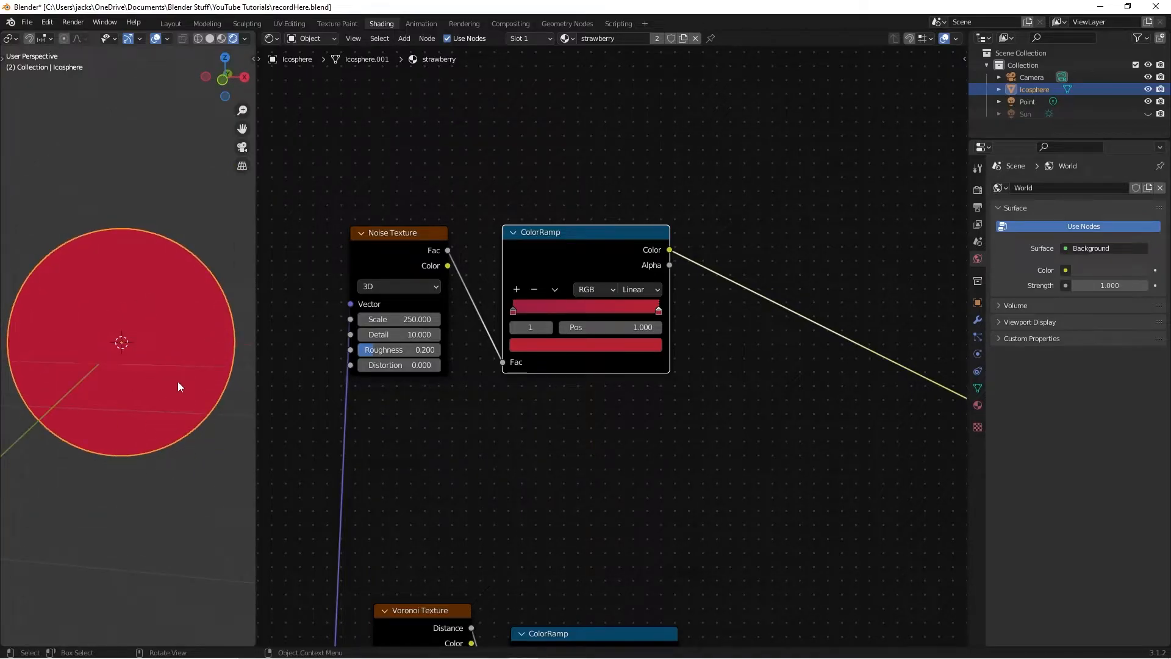
key("alt+a")
key("ctrl+s")
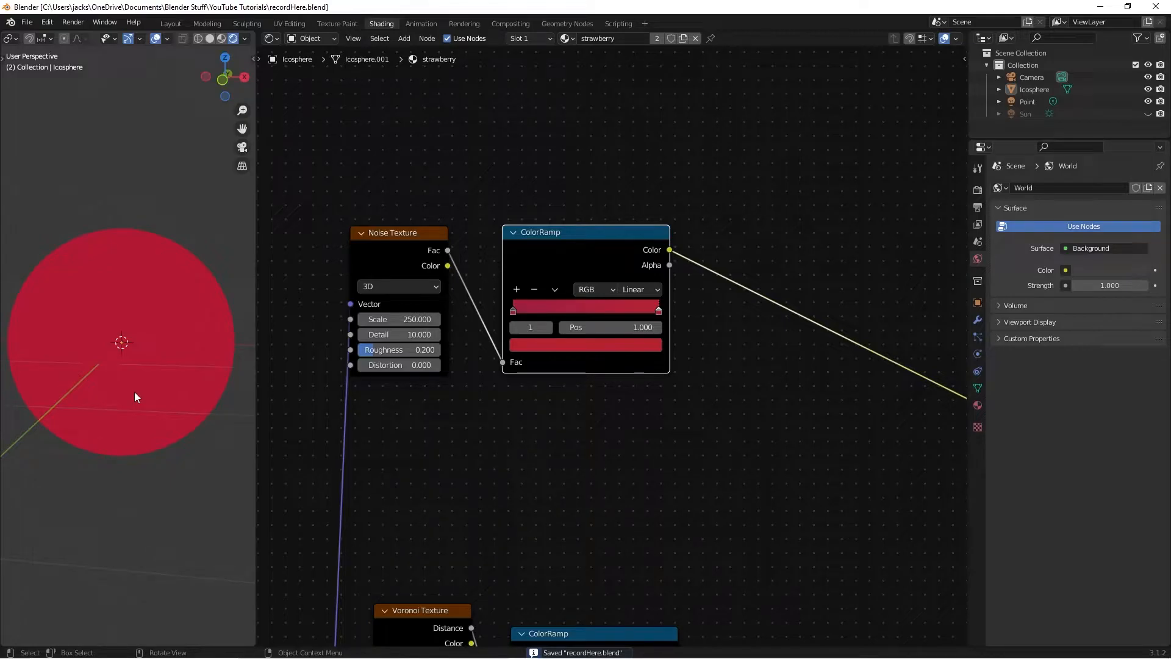
left_click(311, 277)
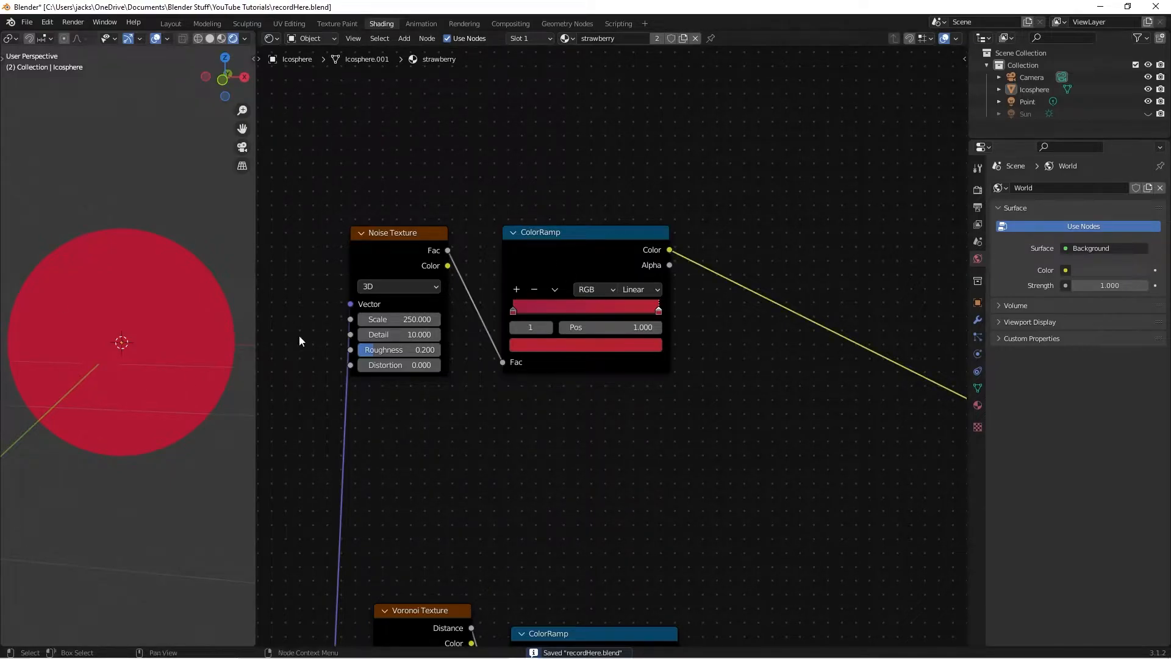
key("ctrl+s")
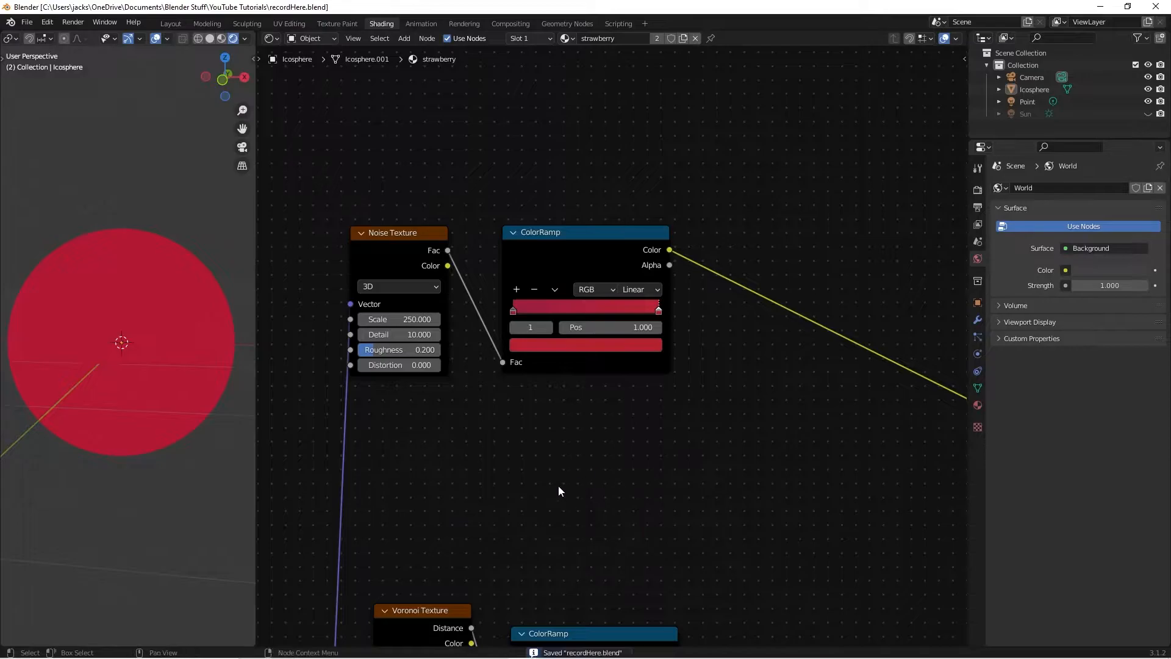
Step: Add a second Noise Texture between the first one and the upper Voronoi Texture, and feed it the Mapping node's Vector
middle_click_drag(558, 485, 586, 416)
middle_click_drag(671, 429, 604, 361, "ctrl")
key("shift+a")
type("noise")
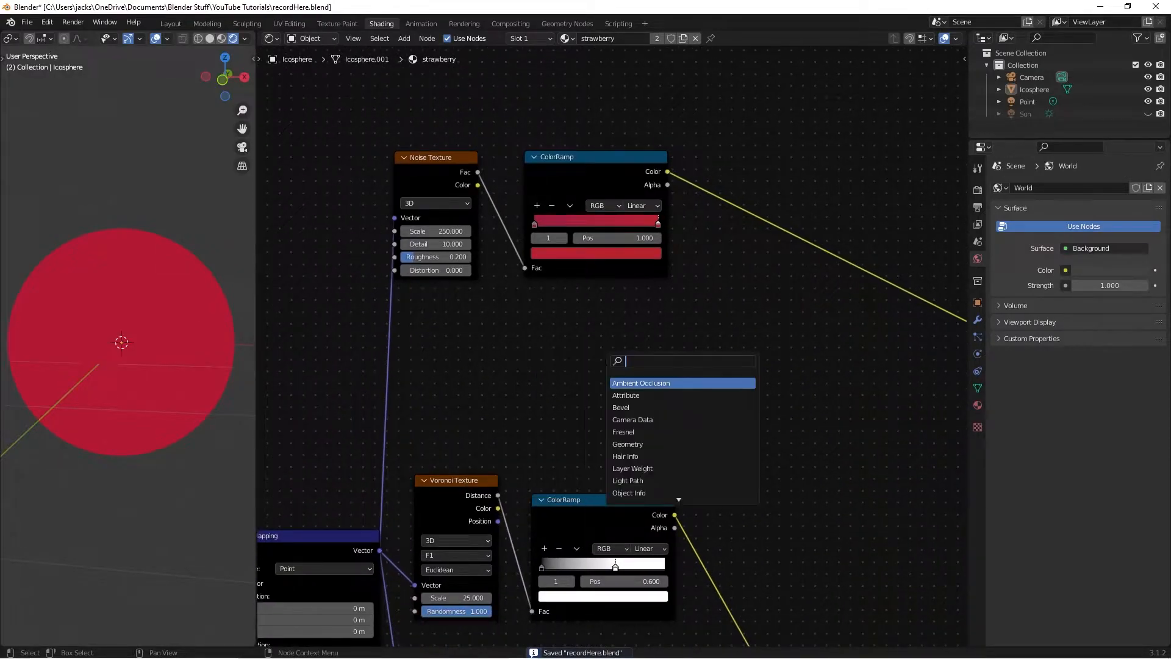
key("Down")
key("Return")
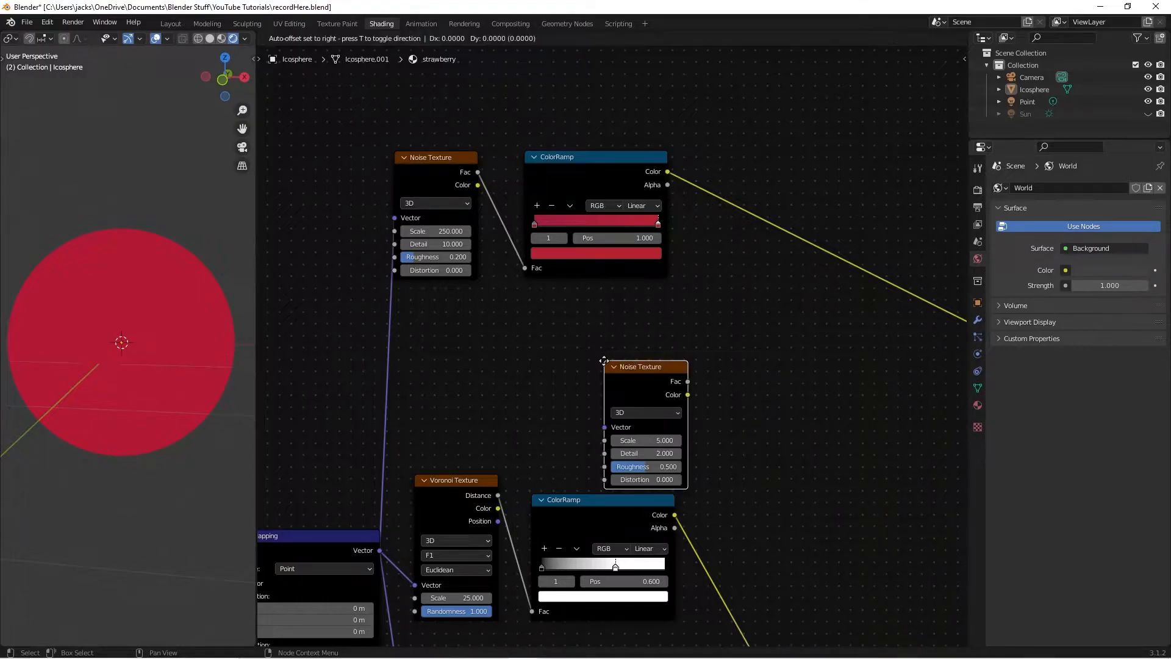
left_click(413, 300)
left_click_drag(370, 552, 410, 372)
Step: Add a ColorRamp beside the second Noise Texture and connect the noise's Fac output to its Fac input
key("shift+a")
type("colo")
key("Return")
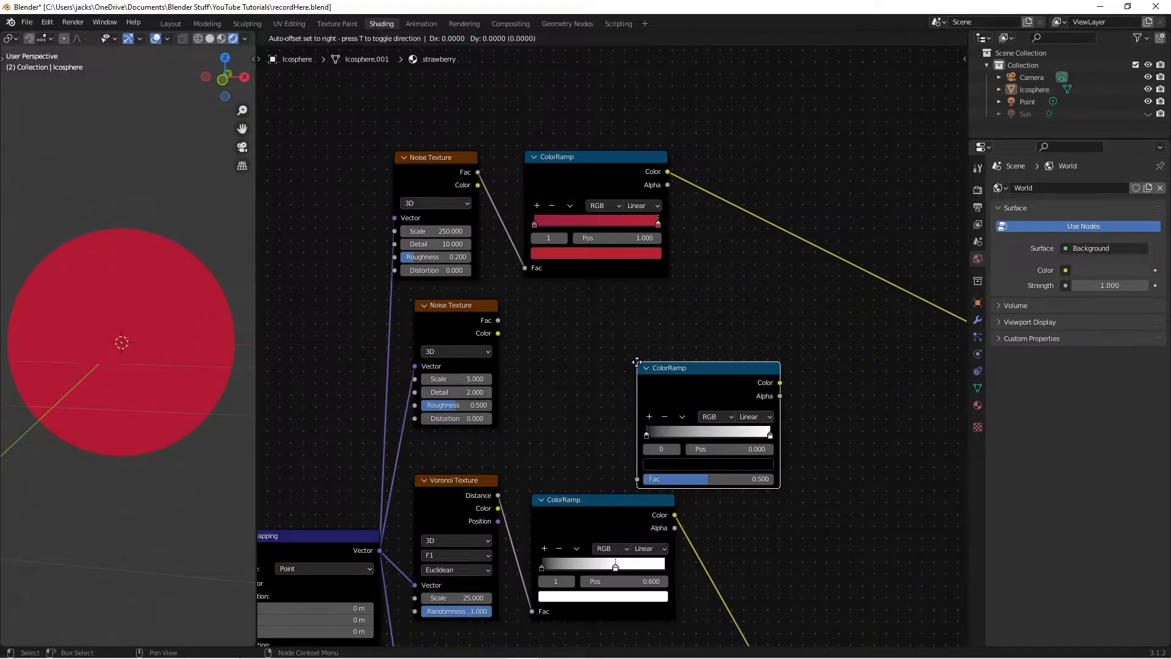
left_click(557, 324)
left_click_drag(539, 462, 539, 439)
left_click_drag(582, 334, 575, 314)
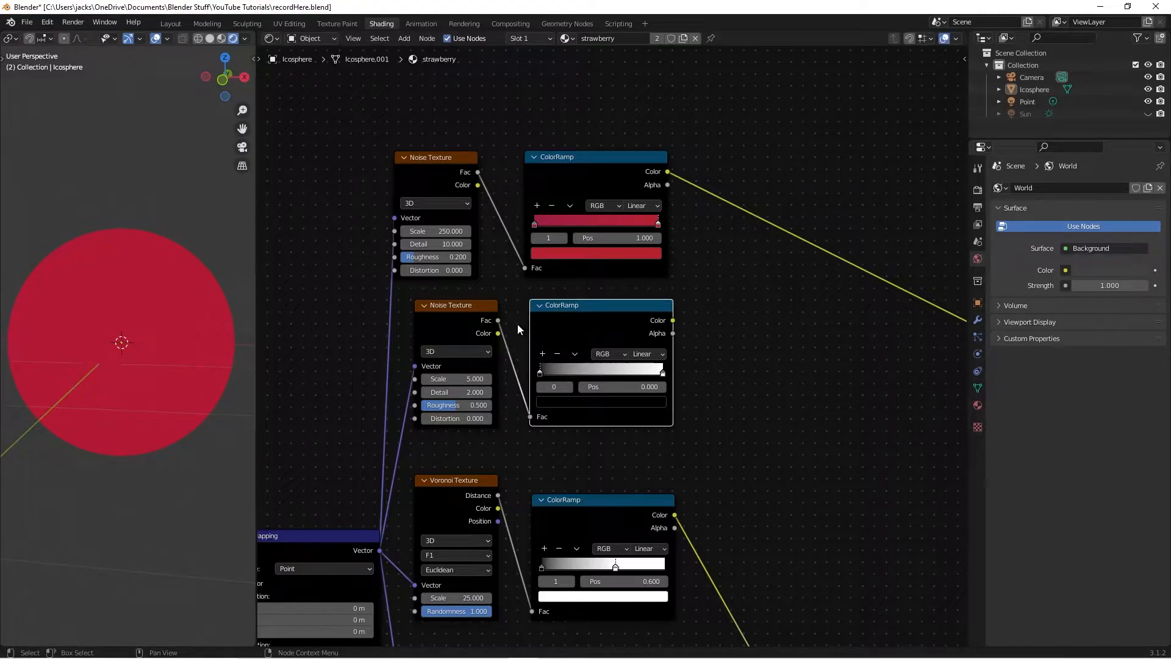
Step: Set the second Noise Texture's scale to 250 and its detail to 10
left_click(453, 379)
type("250")
key("Return")
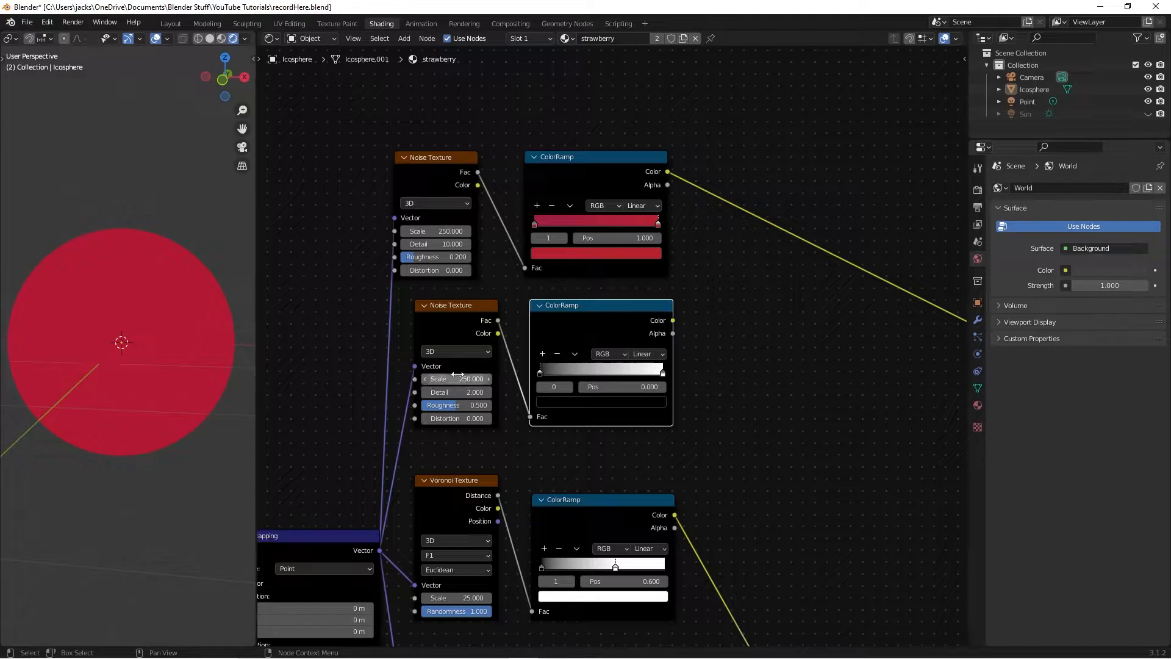
left_click(452, 392)
type("10")
key("Return")
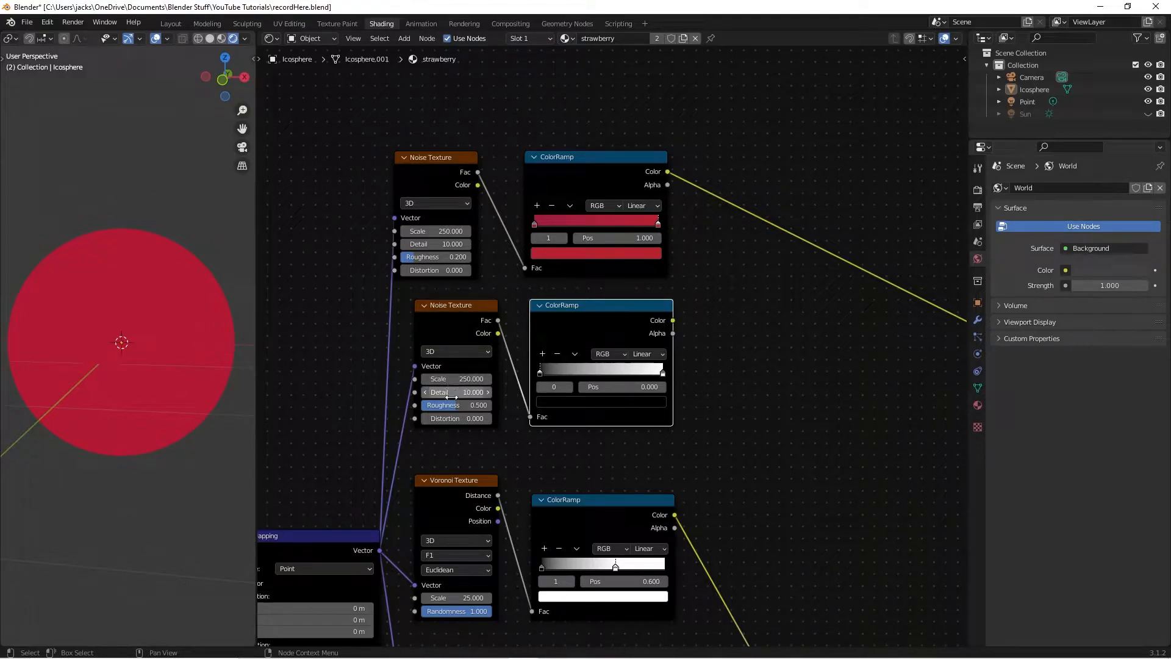
Step: Set the second Noise Texture's roughness to 0.2 and save the file
left_click(456, 404)
key("BackSpace")
key("ctrl+s")
Step: Set the first stop of the second noise's ColorRamp to a pale green with hue 0.256, saturation 0.542 and value 0.732
left_click(552, 401)
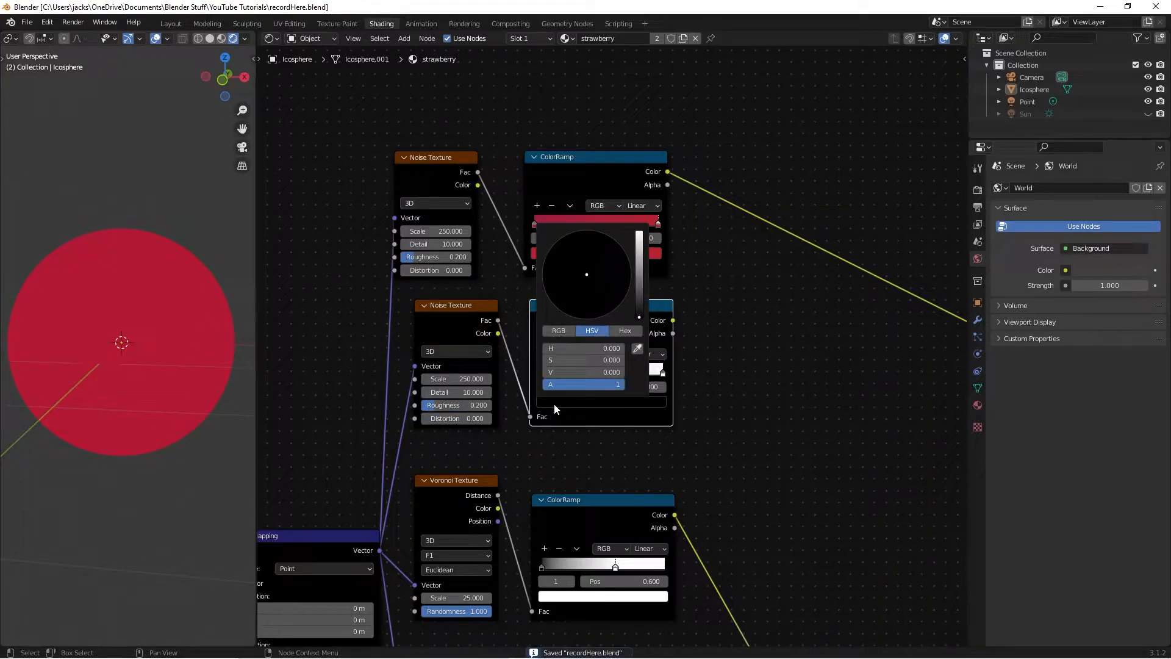
left_click_drag(549, 372, 603, 372)
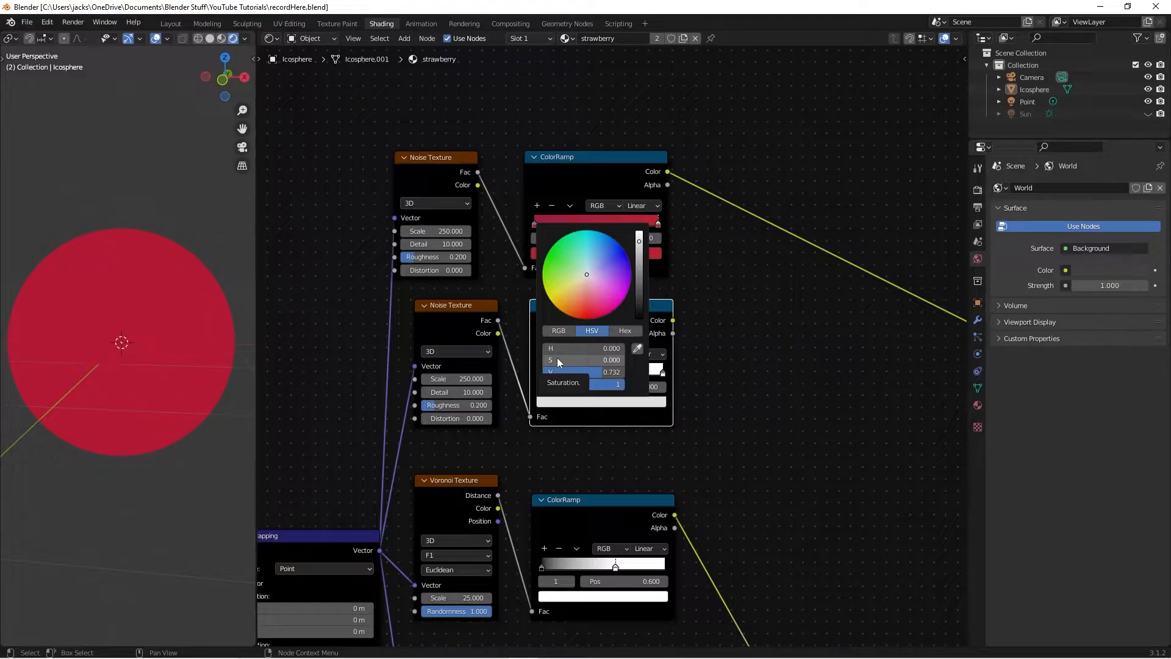
left_click_drag(548, 346, 563, 348)
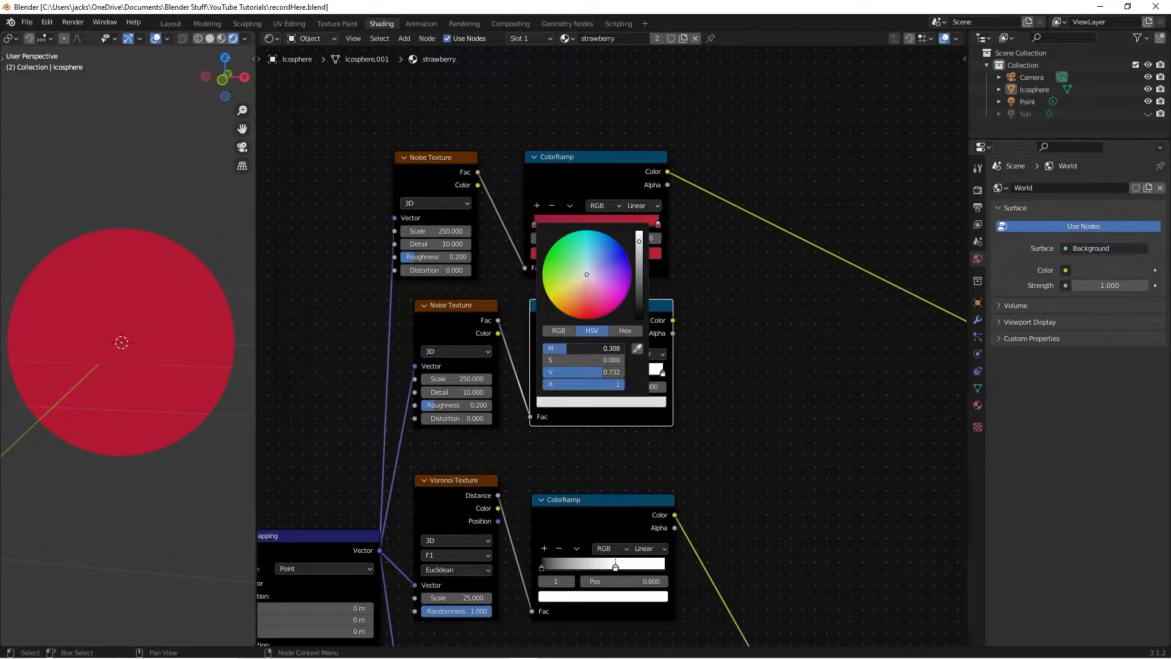
left_click_drag(547, 360, 586, 360)
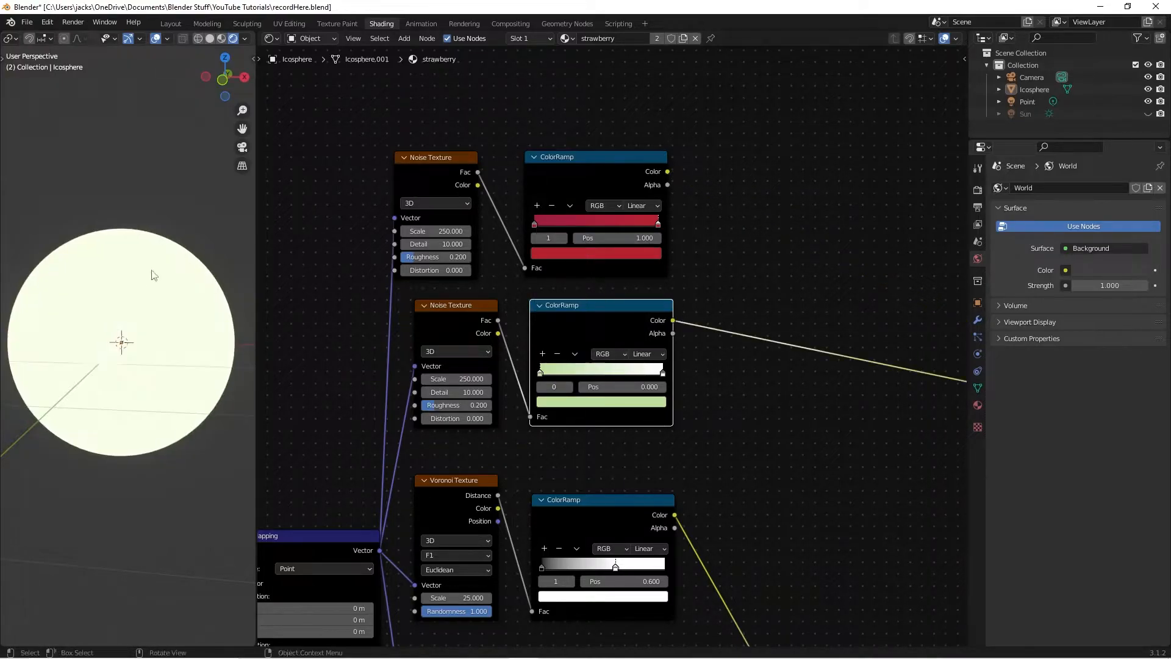
Step: Set the last stop of the same ColorRamp to a yellow-green with hue about 0.183, saturation about 0.908 and value 0.648
scroll(122, 340, "up", 3)
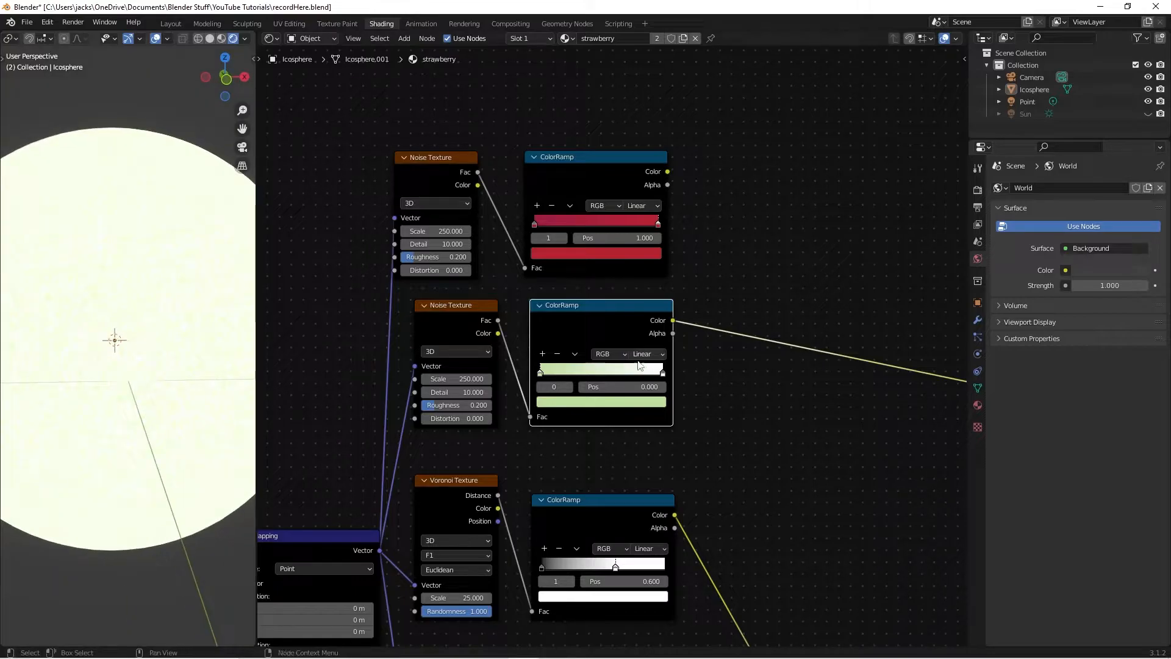
left_click(590, 402)
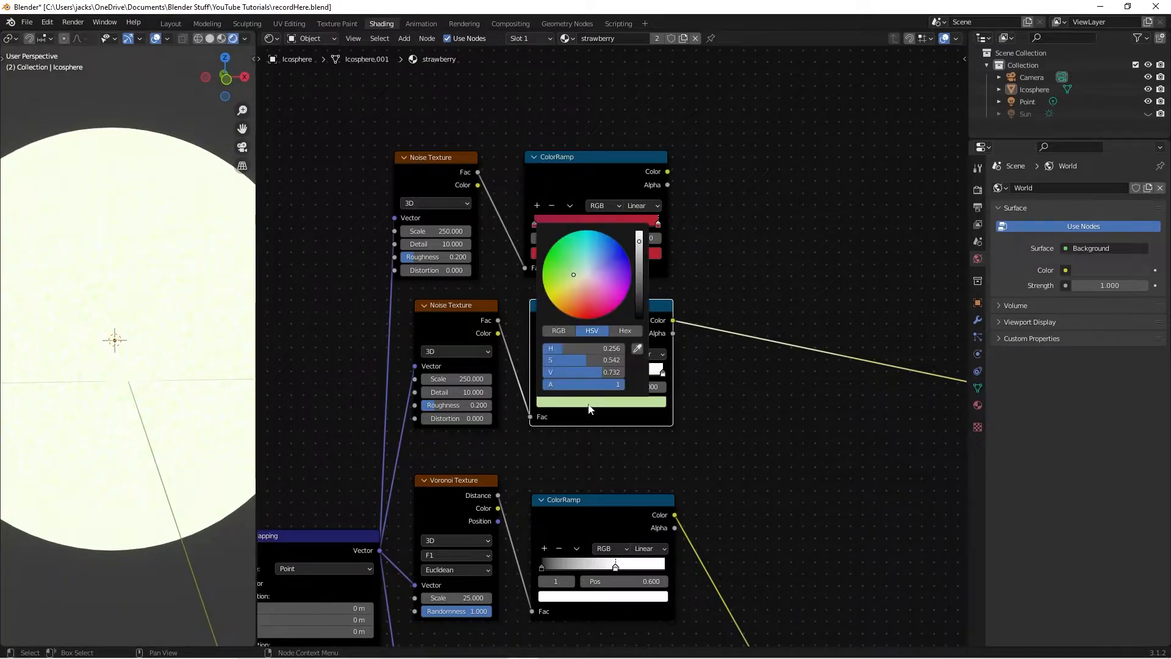
left_click(663, 370)
left_click(647, 403)
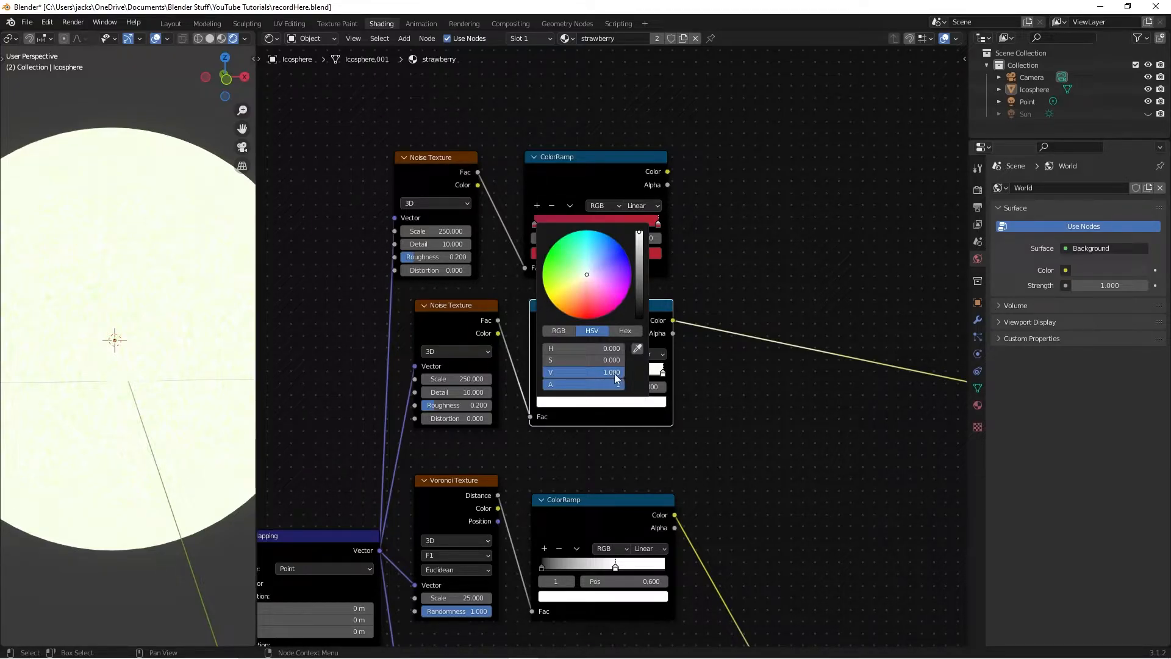
left_click_drag(616, 372, 583, 373)
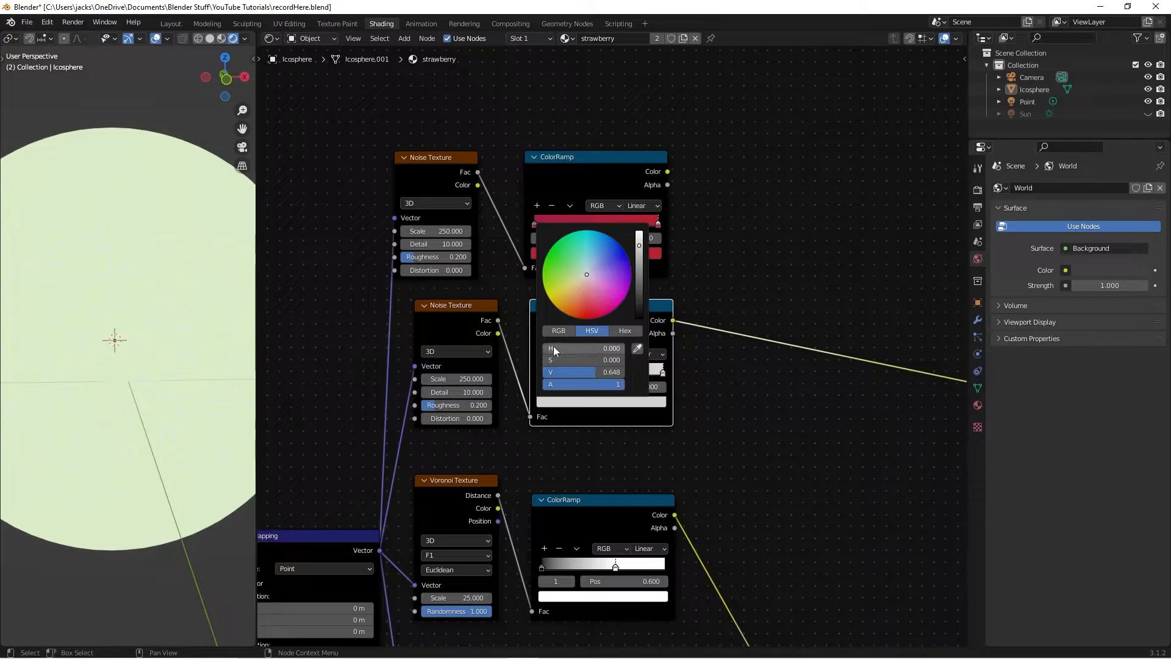
left_click_drag(560, 351, 620, 362)
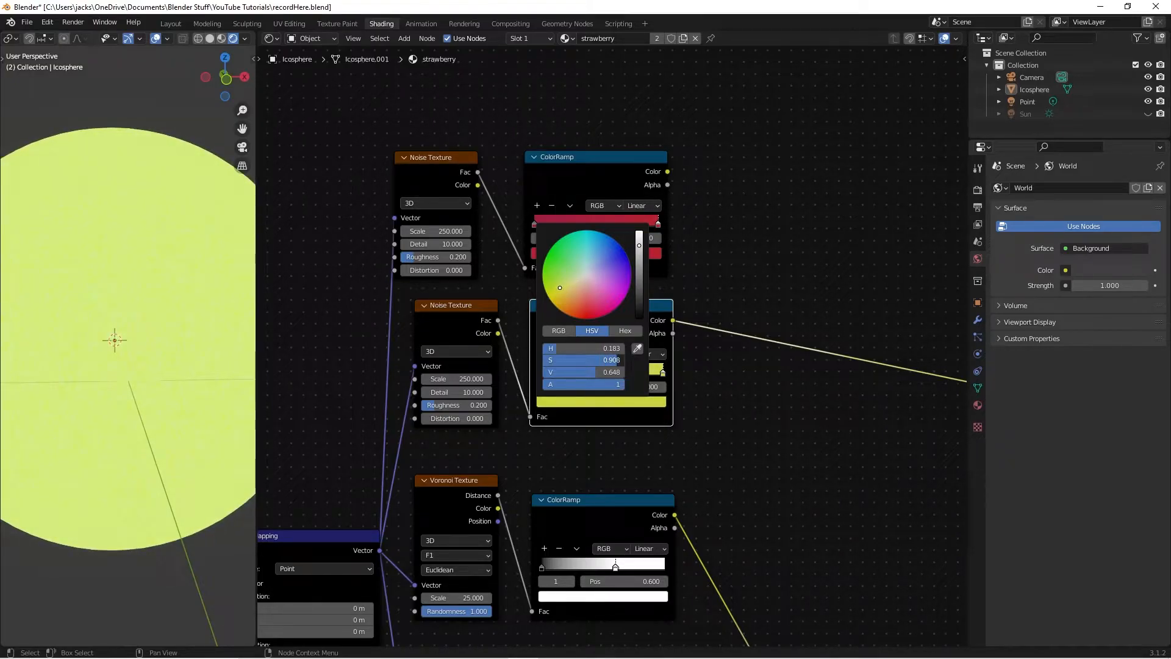
Step: Check the yellow-green coloring around the sphere, deselect the nodes, and save the file
scroll(79, 376, "down", 4)
middle_click_drag(79, 369, 204, 360)
scroll(178, 363, "up", 4)
scroll(178, 356, "down", 2)
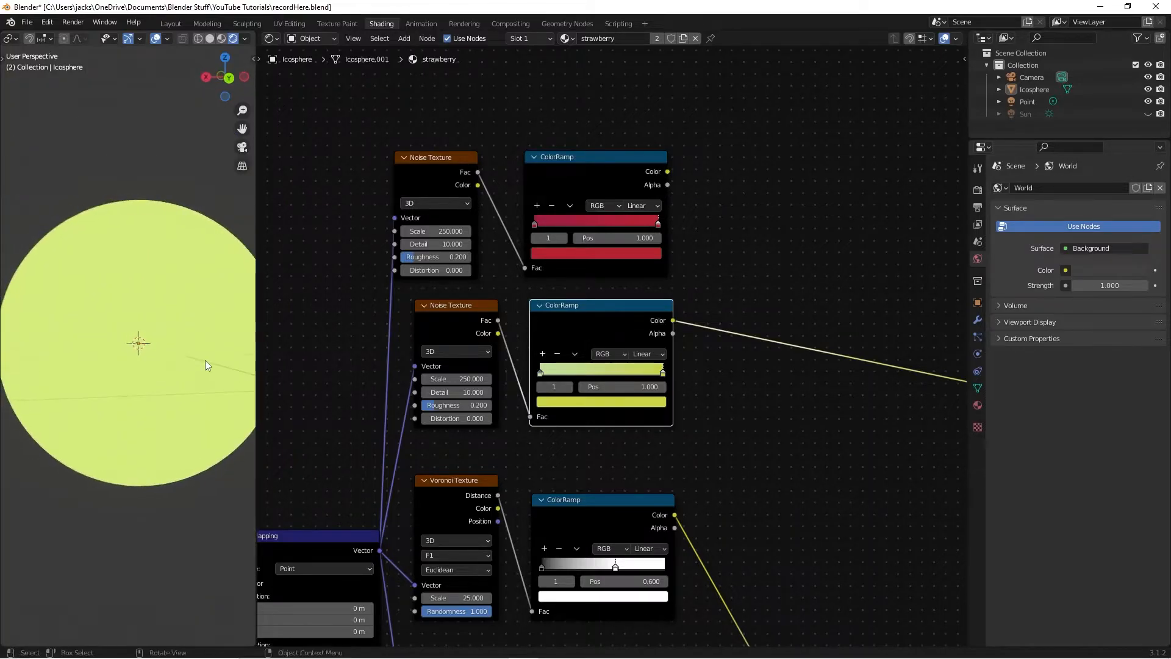
scroll(260, 371, "up", 1)
left_click(782, 426)
key("ctrl+s")
Step: Add a MixRGB node beside the two upper ColorRamps, preview it on the sphere, and enable its Clamp option
key("shift+a")
type("m")
left_click(801, 473)
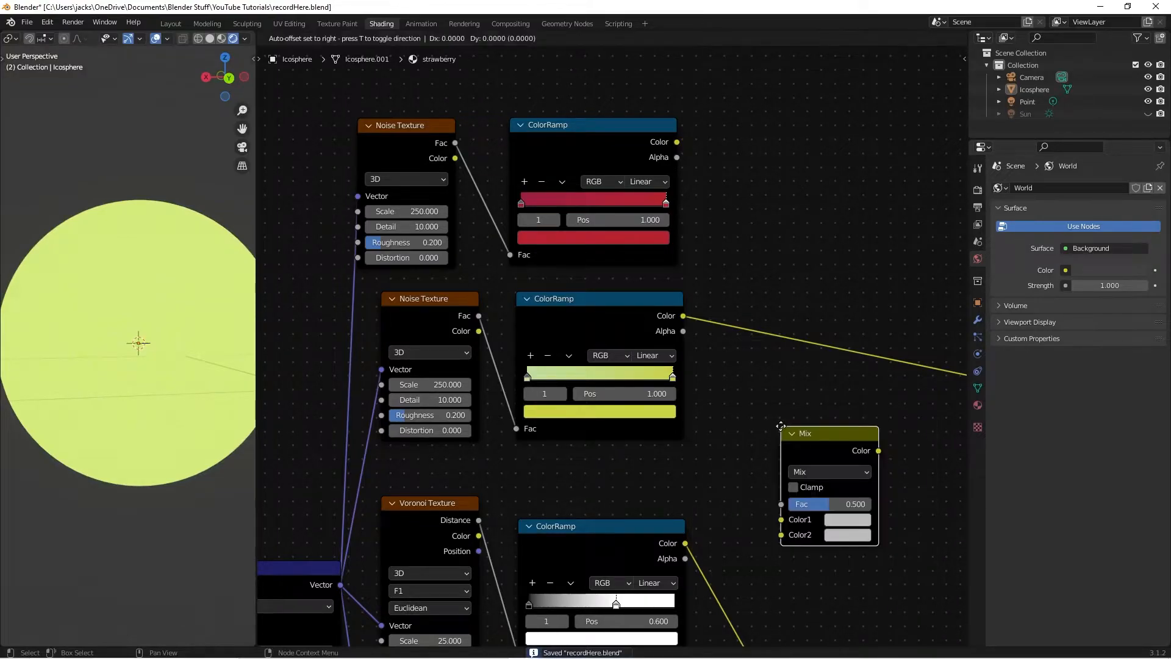
scroll(806, 355, "down", 2)
middle_click_drag(807, 356, 744, 357)
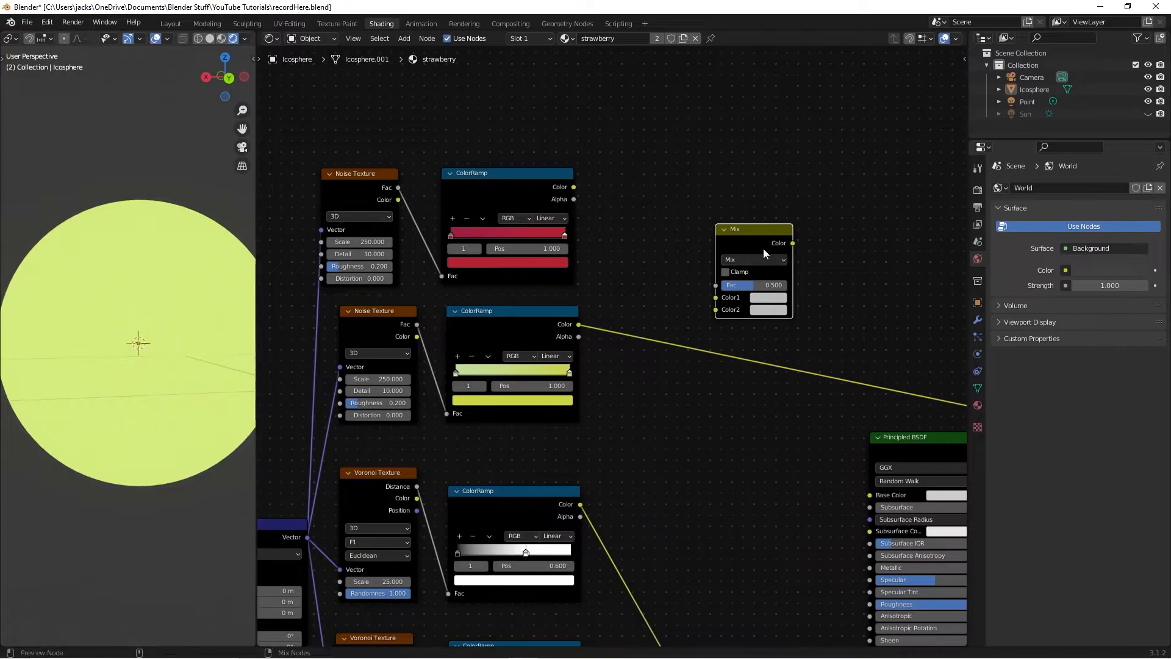
left_click(763, 247, "ctrl+shift")
mouse_move(759, 232)
left_mouse_down()
mouse_move(758, 263)
mouse_move(765, 254)
left_mouse_up()
left_click(726, 303)
Step: Connect the Color output of the lower Voronoi Texture's ColorRamp to the Mix node's Fac input
middle_click_drag(581, 511, 628, 417)
scroll(628, 400, "down", 2)
left_click_drag(580, 540, 700, 236)
left_click_drag(737, 199, 747, 191)
middle_click_drag(436, 554, 489, 400)
left_click_drag(431, 352, 575, 439)
left_click(696, 125)
middle_click_drag(706, 116, 496, 388)
scroll(488, 388, "up", 4)
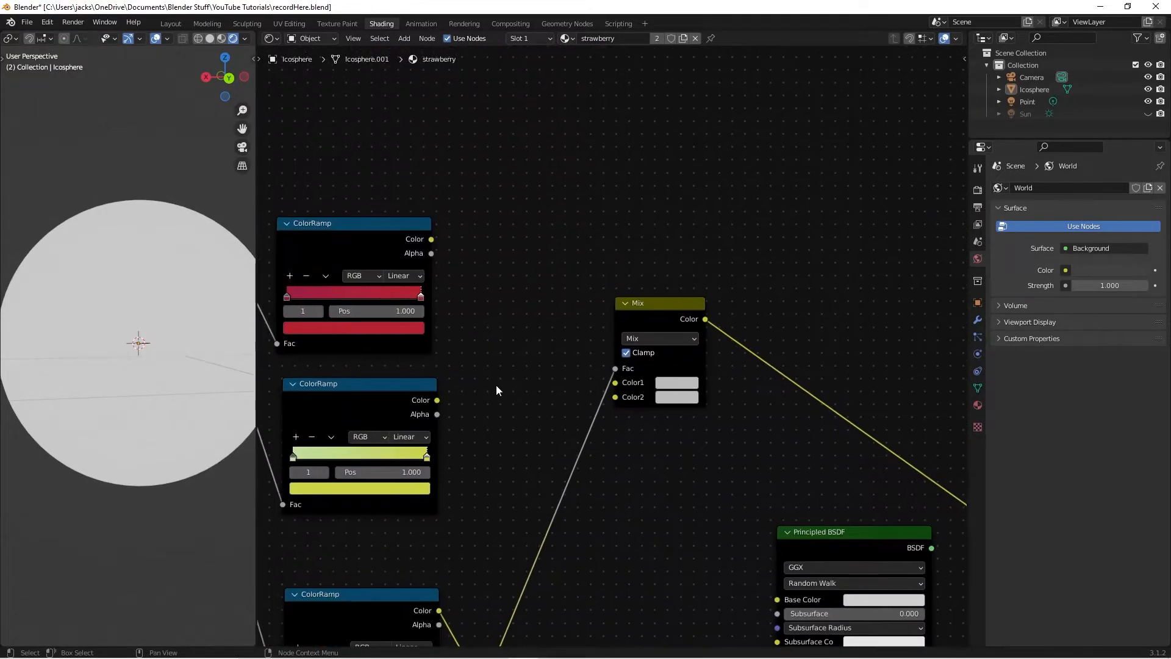
Step: Feed the red ColorRamp into the Mix node's Color1 and the yellow-green ColorRamp into Color2, and inspect the seeds on the sphere
left_click_drag(432, 239, 615, 383)
left_click_drag(437, 400, 615, 397)
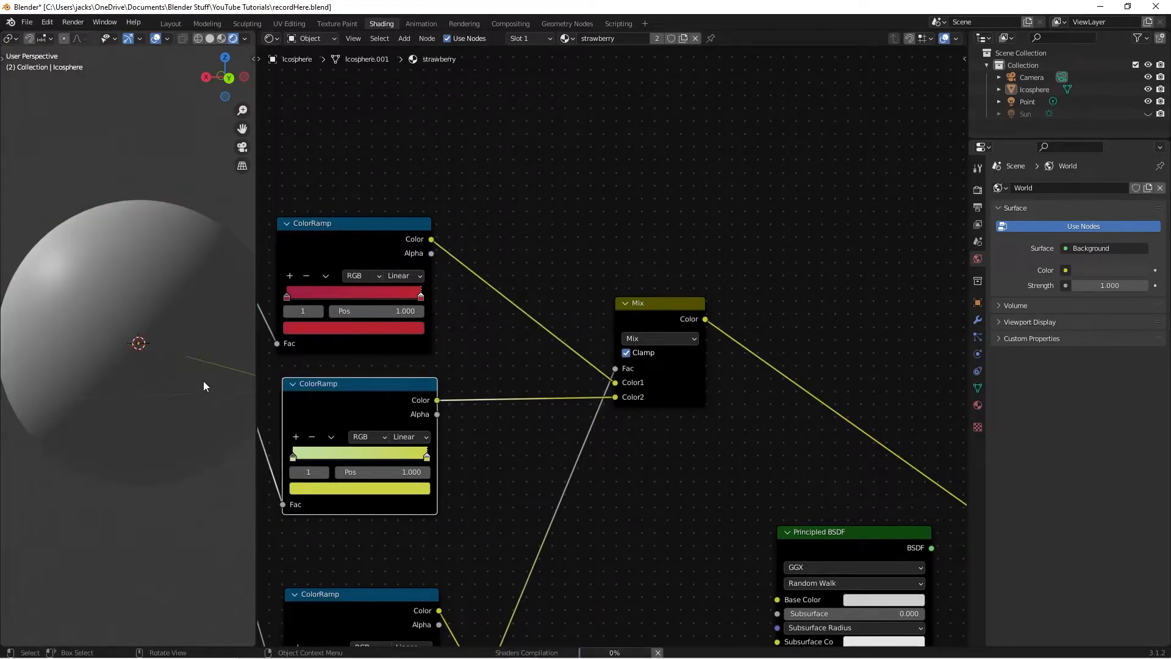
scroll(37, 333, "down", 3)
middle_click_drag(80, 340, 181, 346)
scroll(130, 345, "up", 3)
scroll(120, 393, "up", 1)
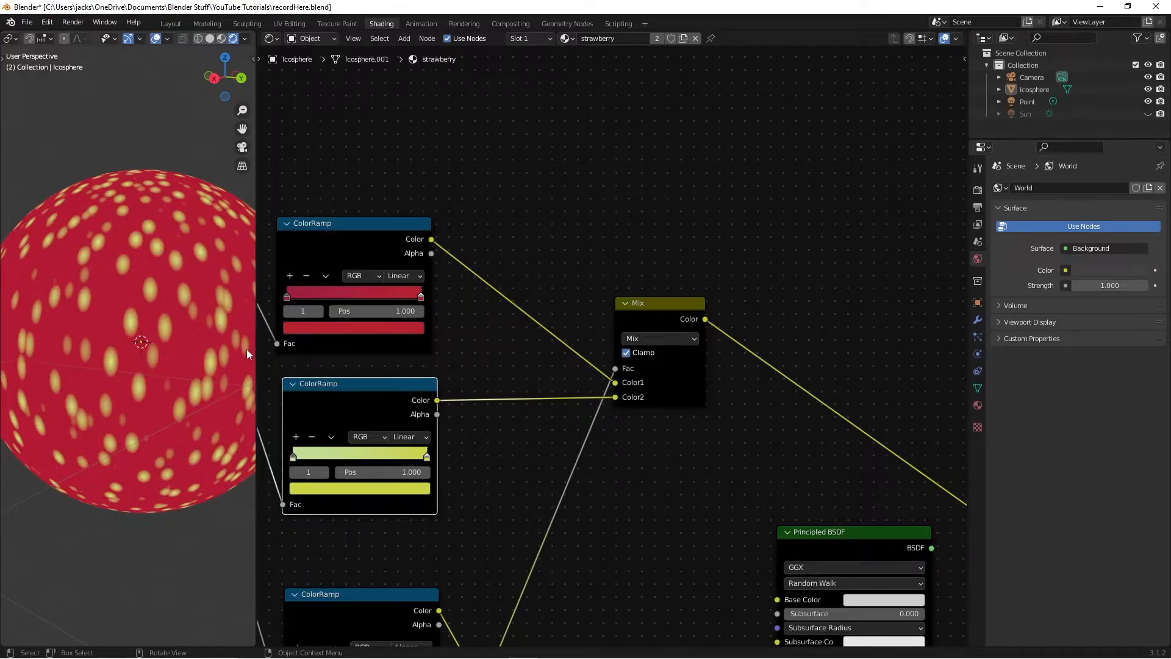
Step: Connect the Mix node's Color to the Principled BSDF's Base Color and route the shader back to the Material Output
left_click_drag(650, 319, 551, 360)
left_click(660, 465)
middle_click_drag(662, 468, 650, 285)
scroll(650, 285, "down", 4)
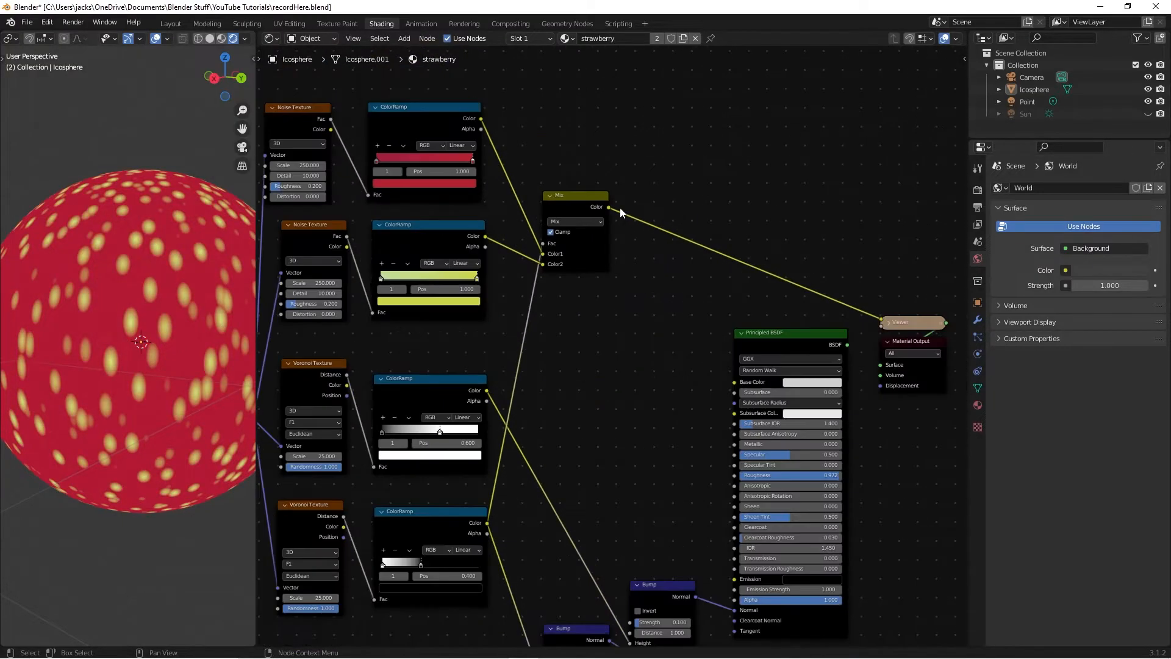
left_click_drag(612, 211, 735, 382)
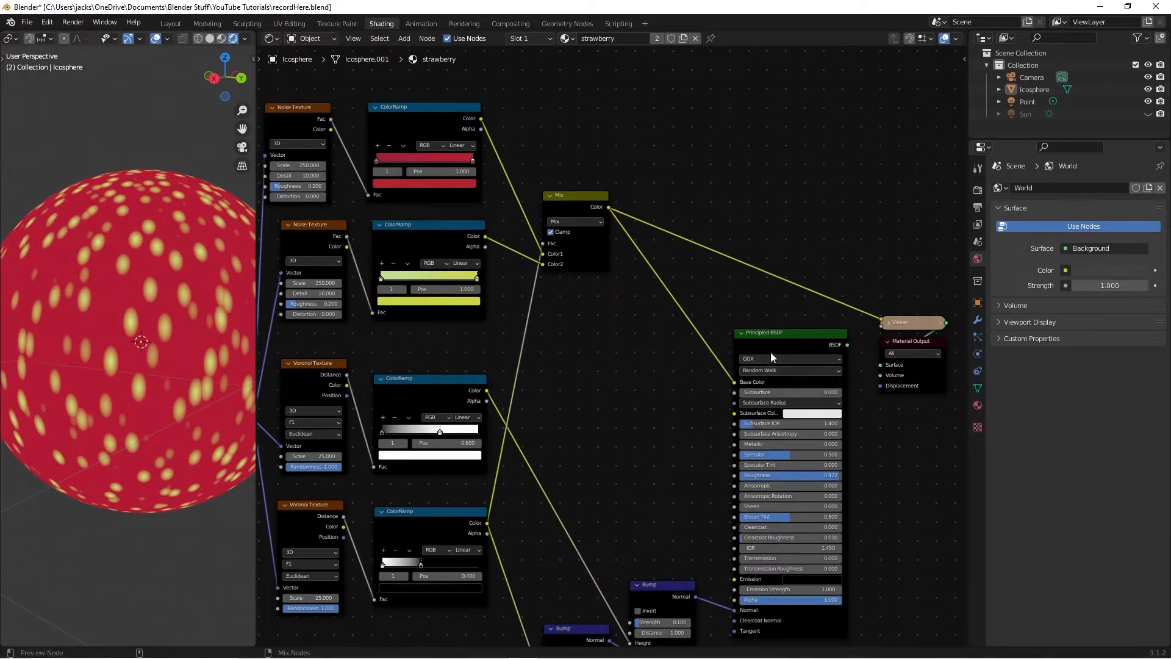
left_click(770, 353, "ctrl+shift")
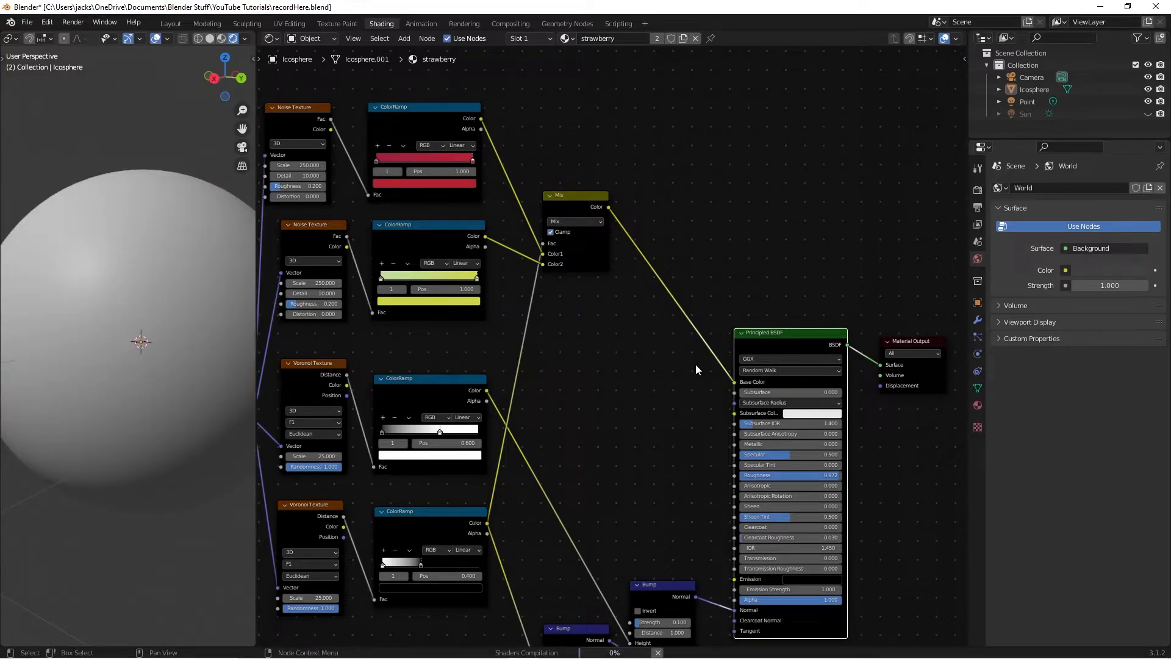
Step: Examine the shaded seeds and red skin from several angles and distances, and save the file
left_click(598, 349)
scroll(5, 365, "down", 3)
middle_click_drag(30, 363, 112, 359)
scroll(112, 355, "up", 2)
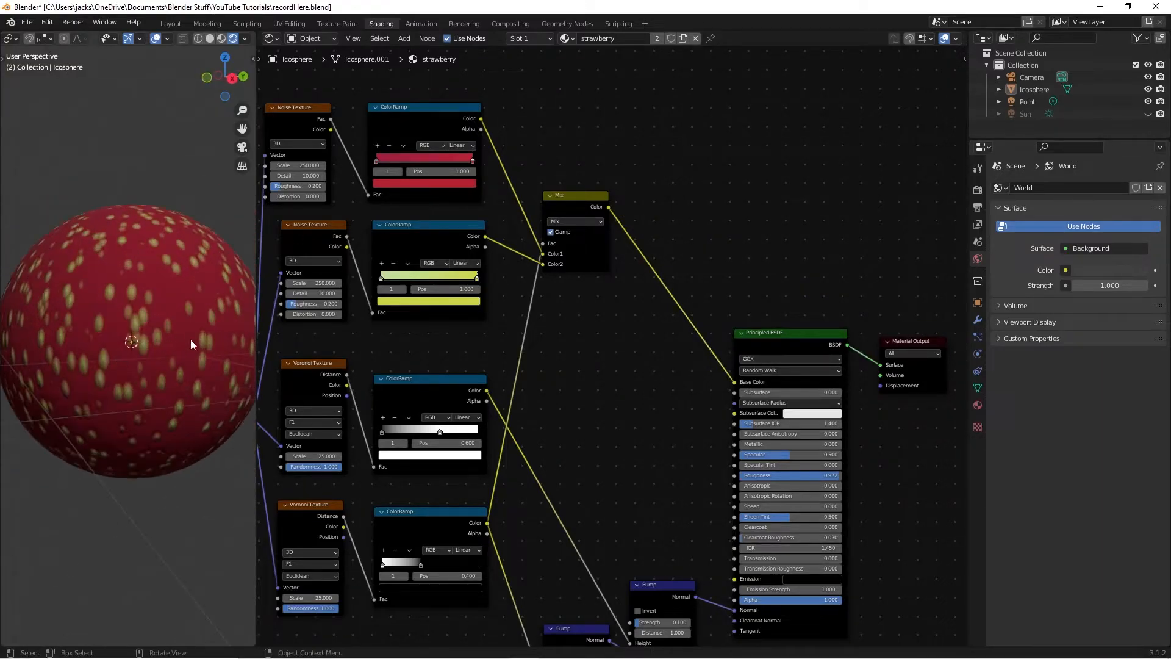
middle_click_drag(179, 343, 167, 326)
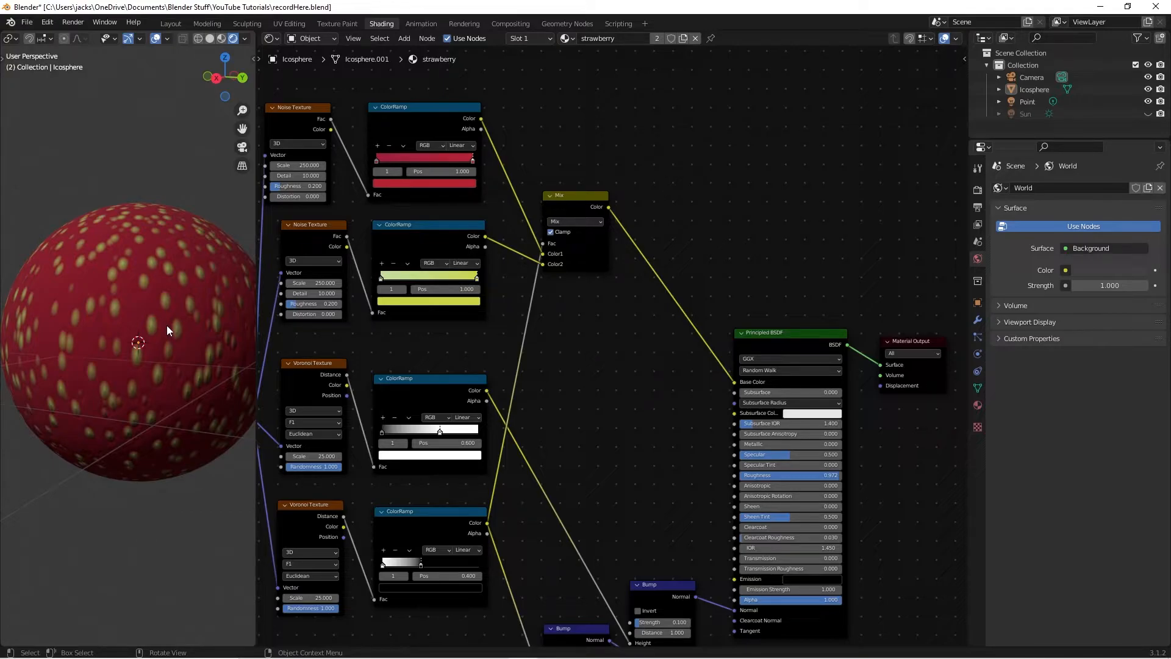
scroll(184, 318, "up", 5)
scroll(155, 316, "down", 4)
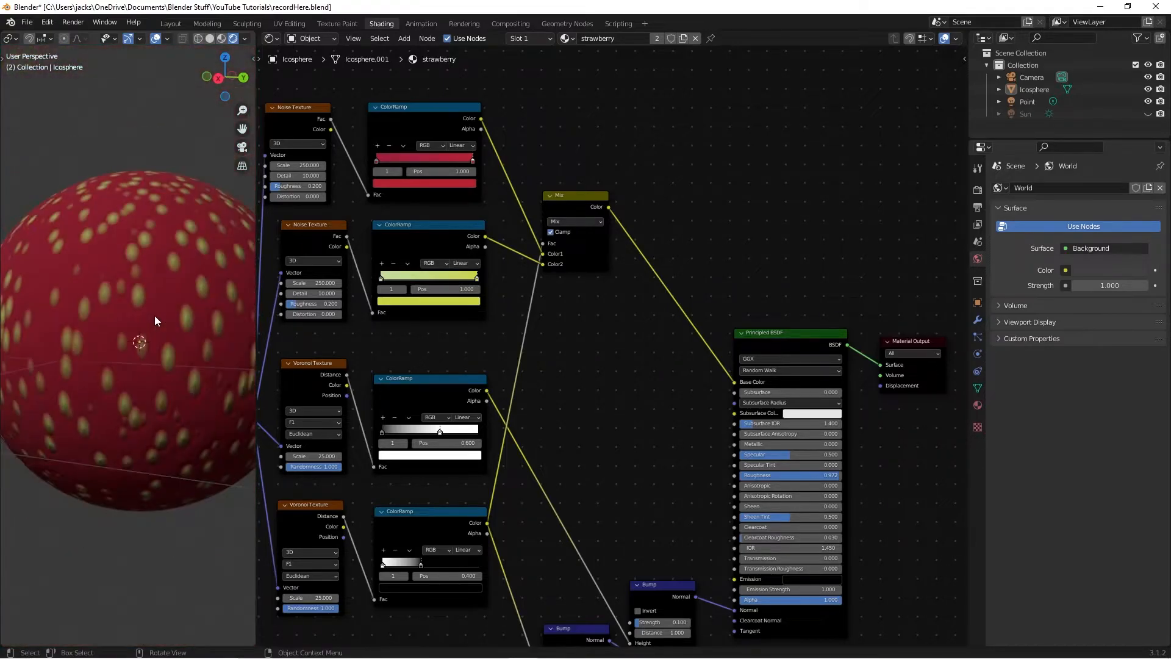
key("ctrl+s")
middle_click_drag(153, 504, 152, 460)
scroll(153, 396, "down", 3)
scroll(155, 382, "up", 2)
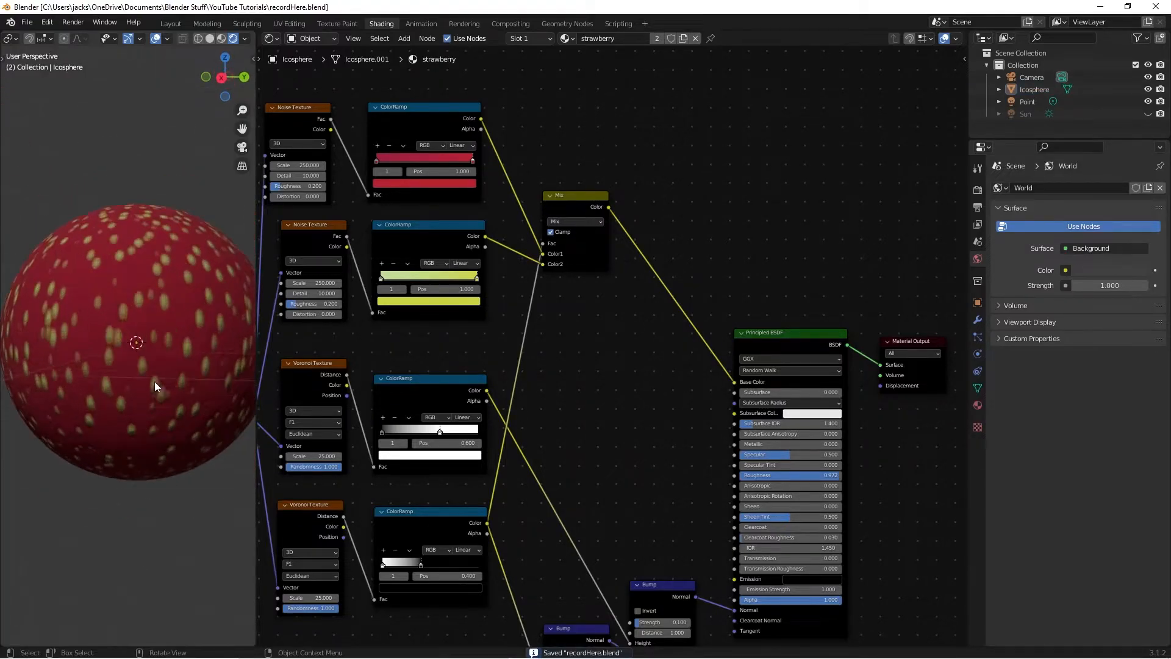
middle_click_drag(155, 382, 141, 375)
scroll(613, 335, "down", 2)
Step: Shift the two Bump nodes slightly up and closer to the ColorRamps, and deselect them
middle_click_drag(463, 434, 503, 448)
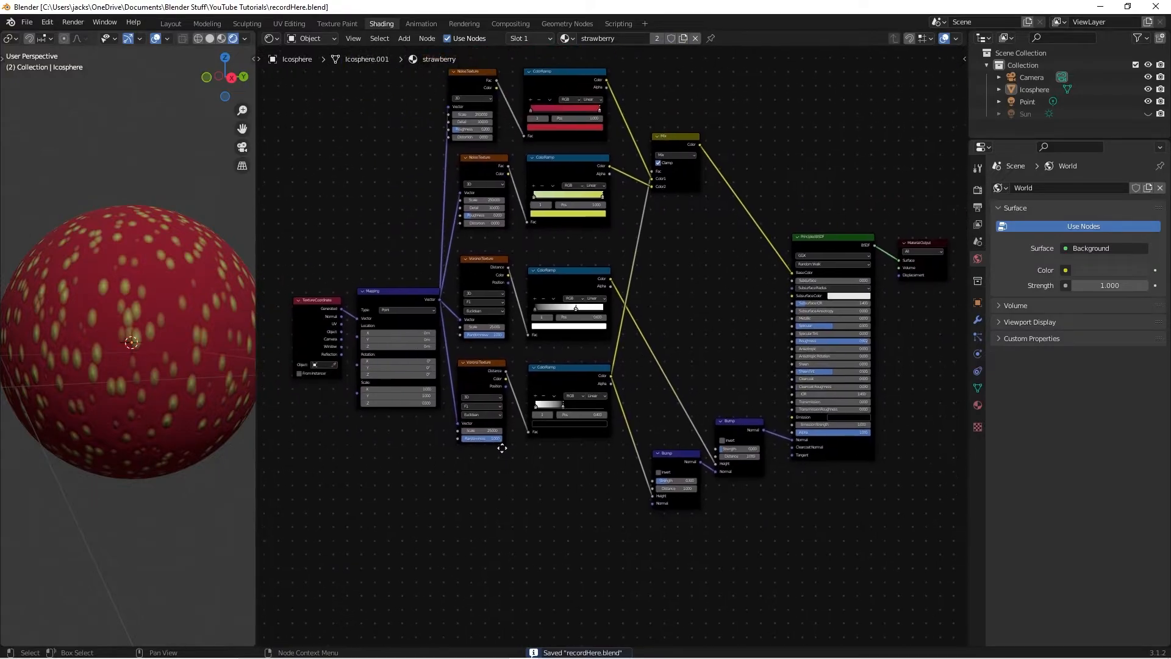
left_click_drag(677, 469, 660, 453)
left_click_drag(731, 427, 728, 423)
left_click(543, 474)
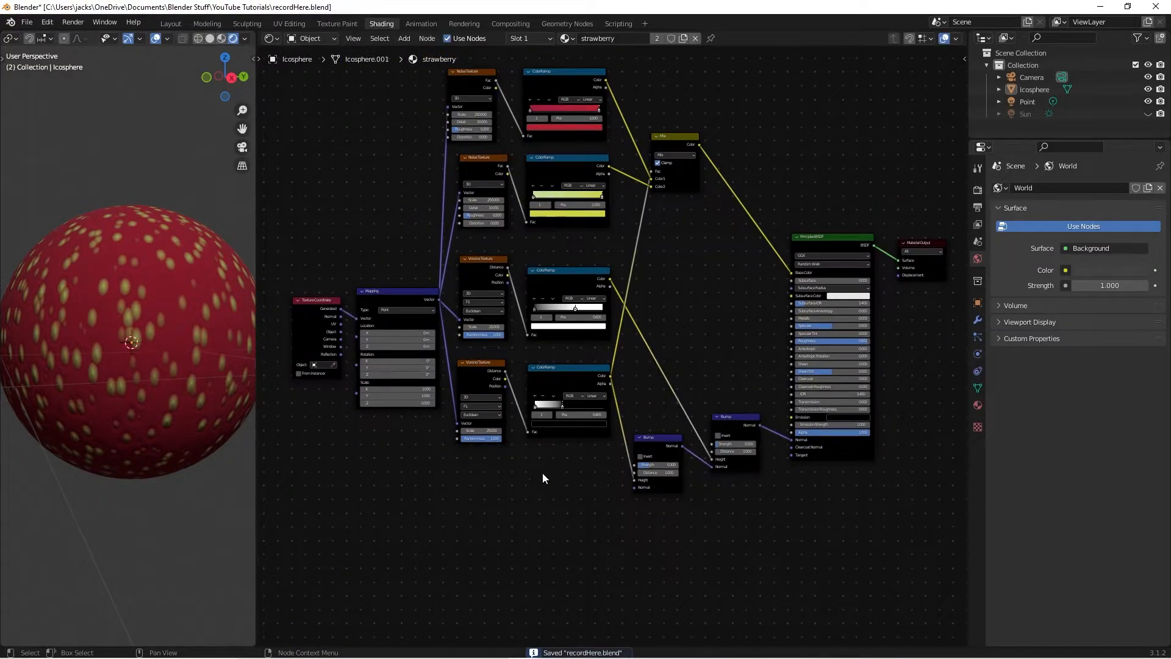
Step: Add a Musgrave Texture below the lower Voronoi Texture and feed it the Mapping node's Vector
key("shift+a")
left_click(543, 472)
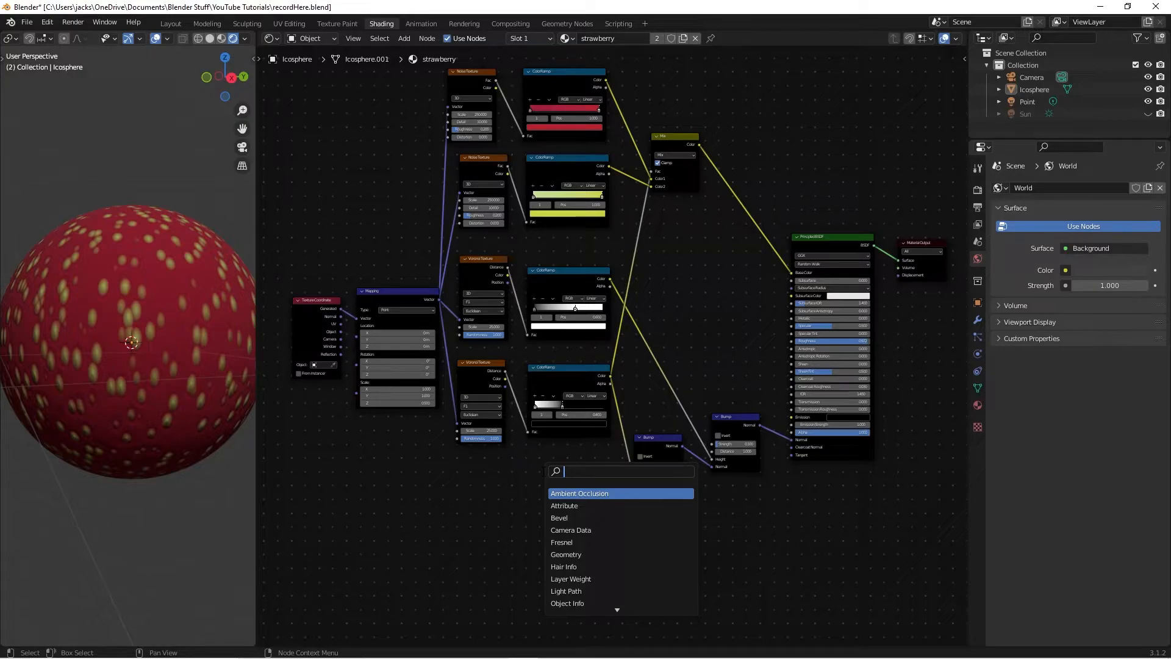
type("musgrave")
key("Return")
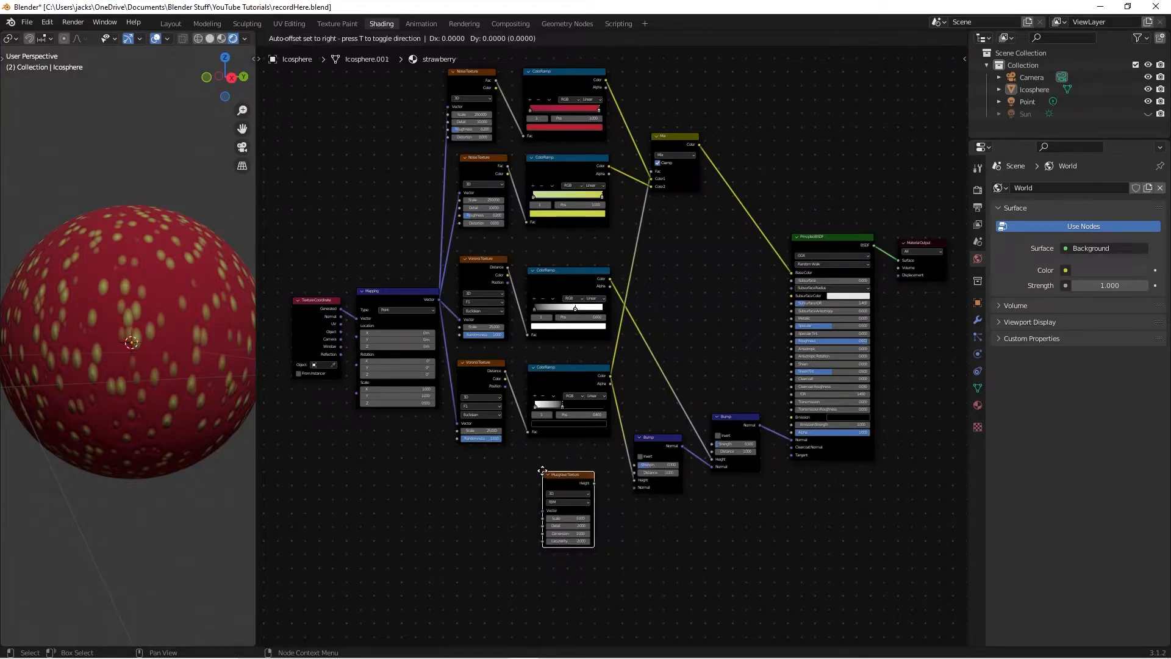
left_click(460, 473)
left_click_drag(439, 299, 459, 513)
left_click(584, 526)
Step: Add a ColorRamp beside the Musgrave Texture and connect the texture's Height output to its Fac input
scroll(584, 526, "up", 2)
scroll(512, 492, "up", 2)
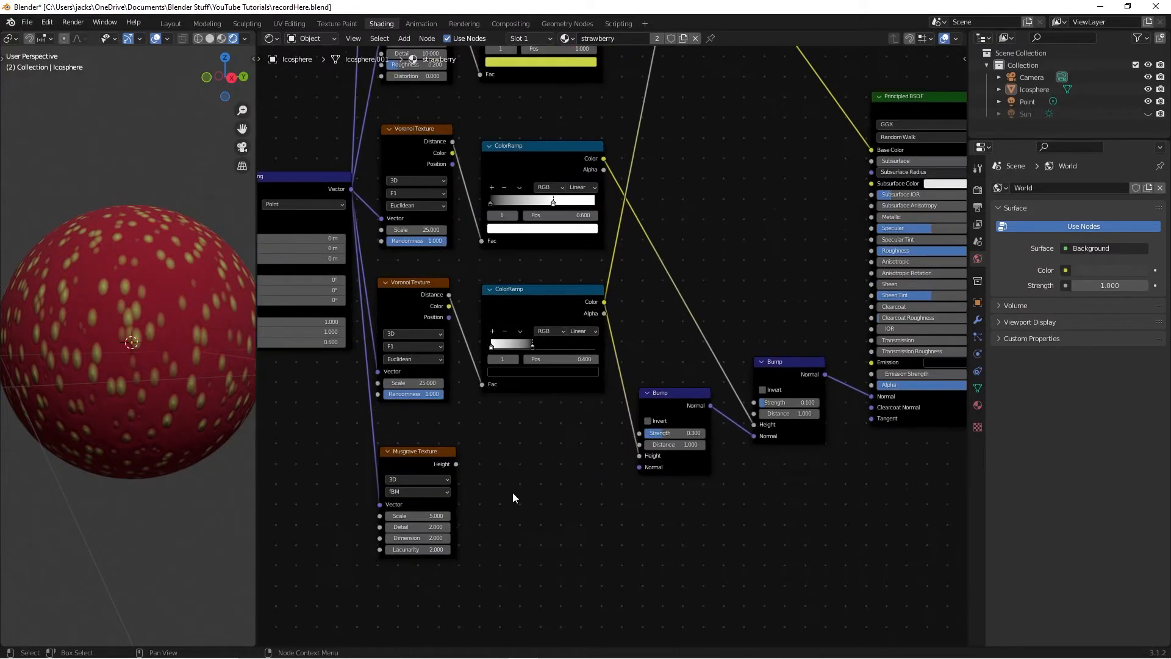
key("shift+a")
left_click(507, 466)
type("colo")
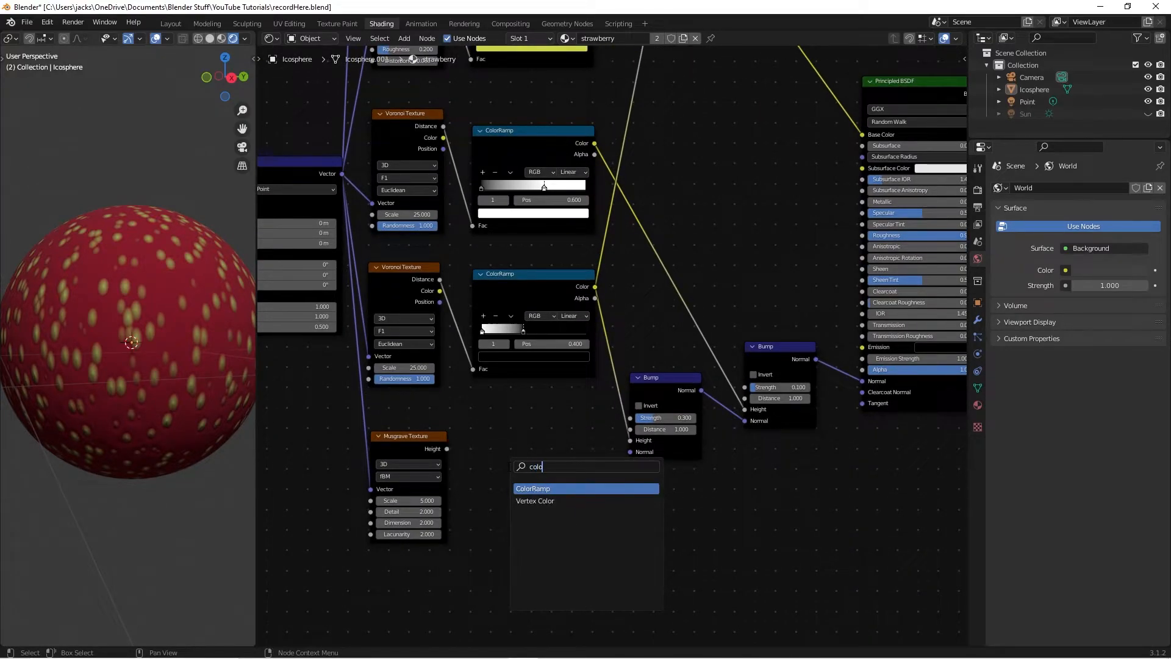
key("Return")
left_click(480, 435)
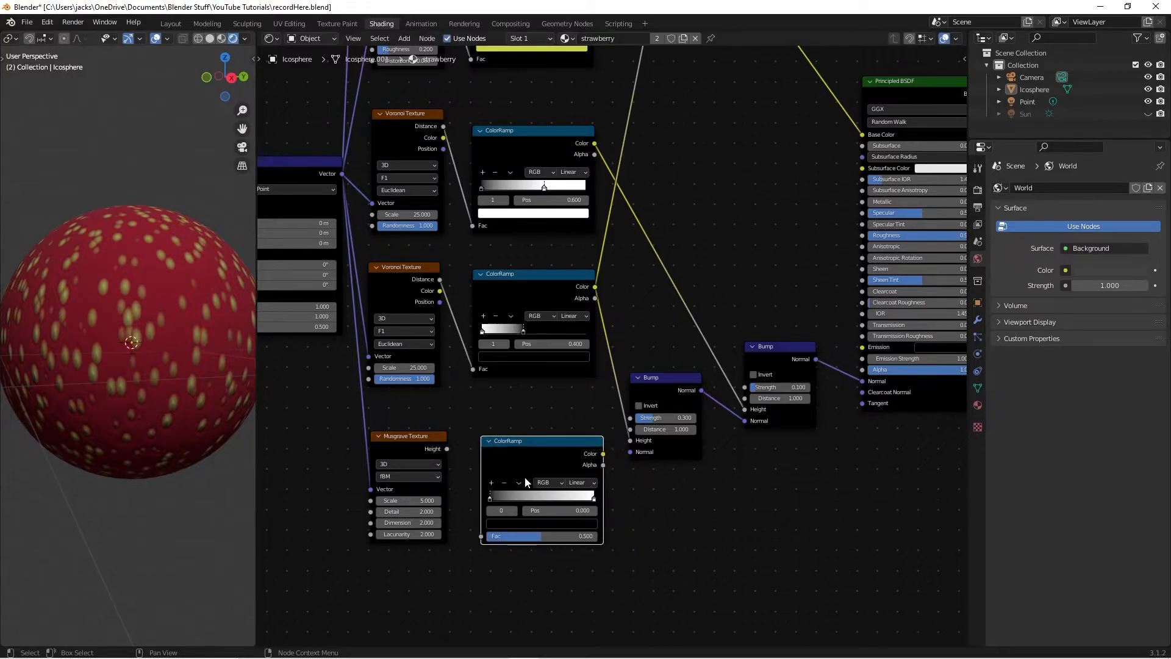
left_click_drag(447, 449, 481, 536)
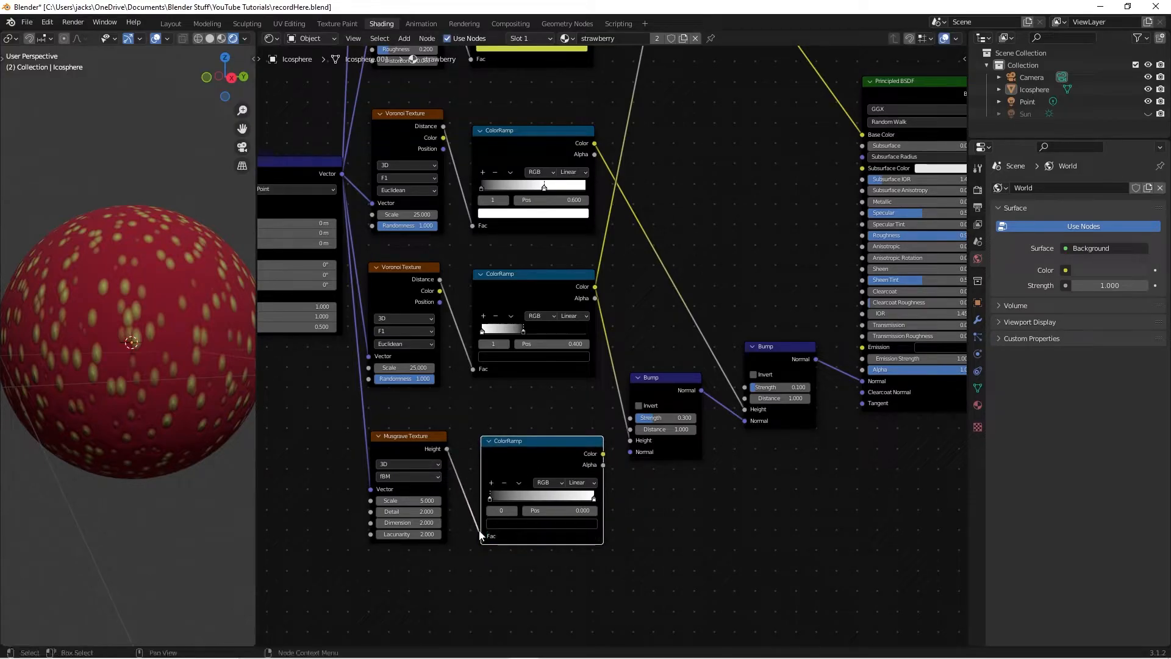
Step: Preview the new ColorRamp on the sphere and set the Musgrave Texture's detail to 10 and dimension to 0.001
left_click(533, 460, "ctrl+shift")
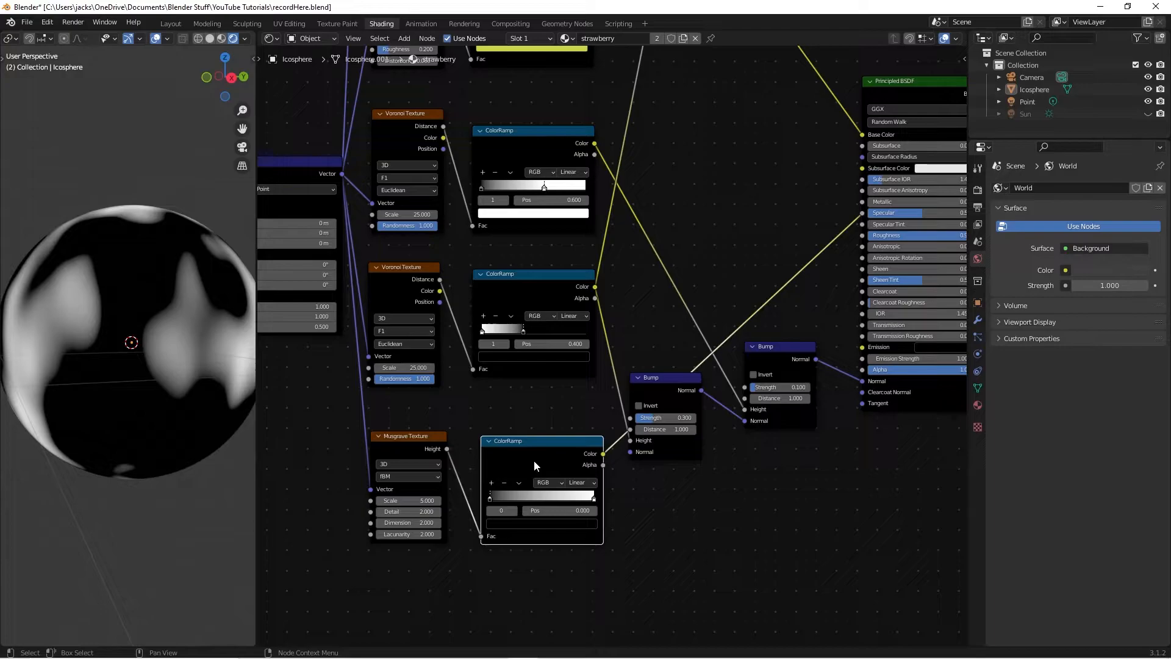
left_click(417, 513)
type("10")
key("Return")
left_click(396, 522)
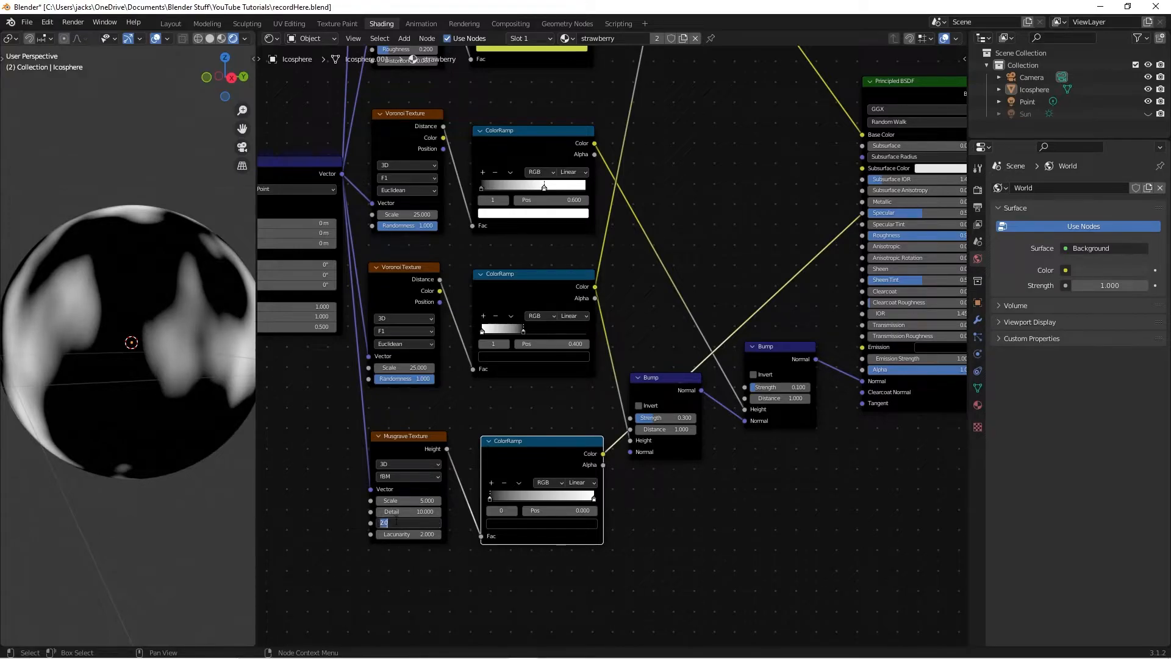
type("0.001")
key("Return")
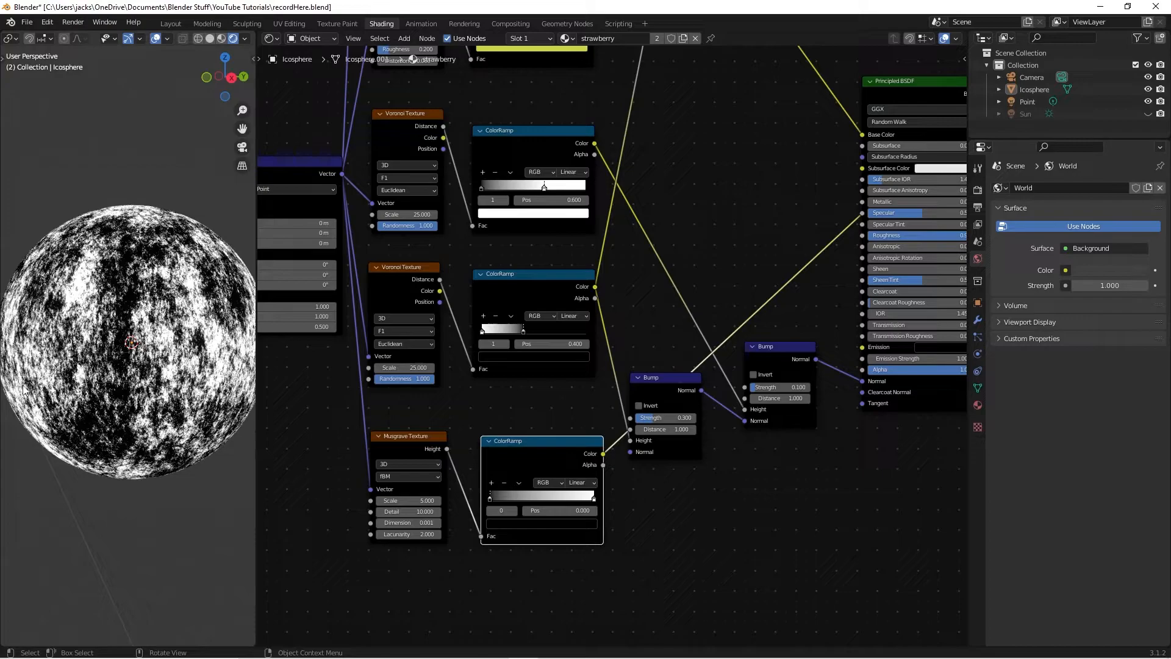
Step: Align the Musgrave Texture's ColorRamp with the ColorRamps above it
left_click(535, 430)
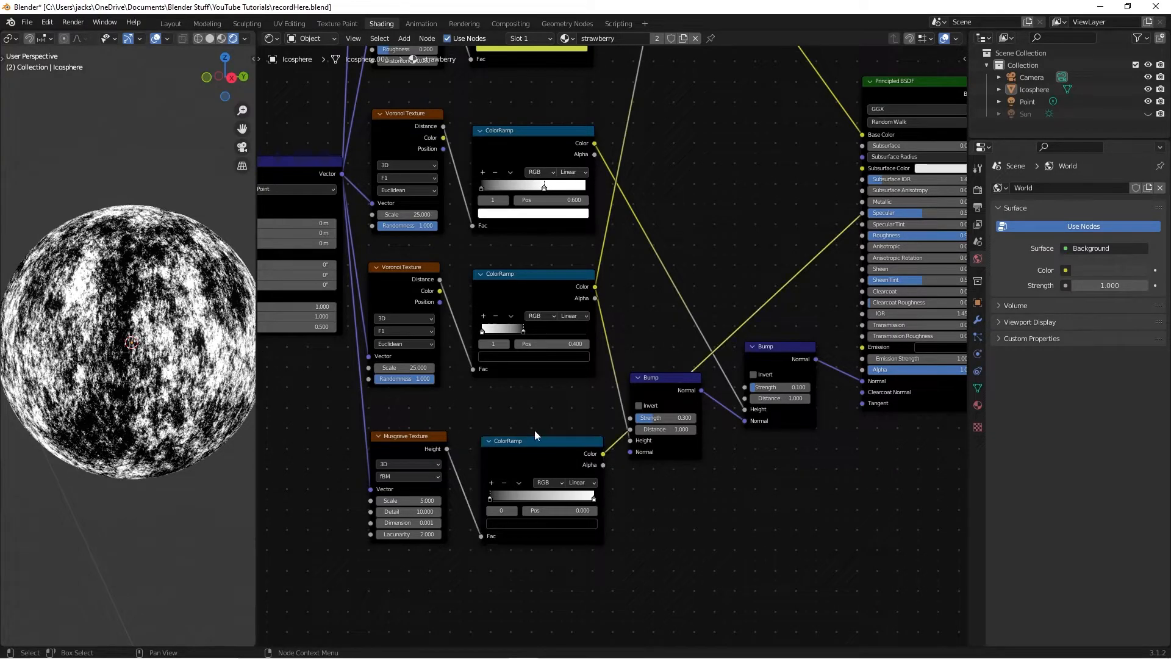
left_click_drag(525, 459, 519, 458)
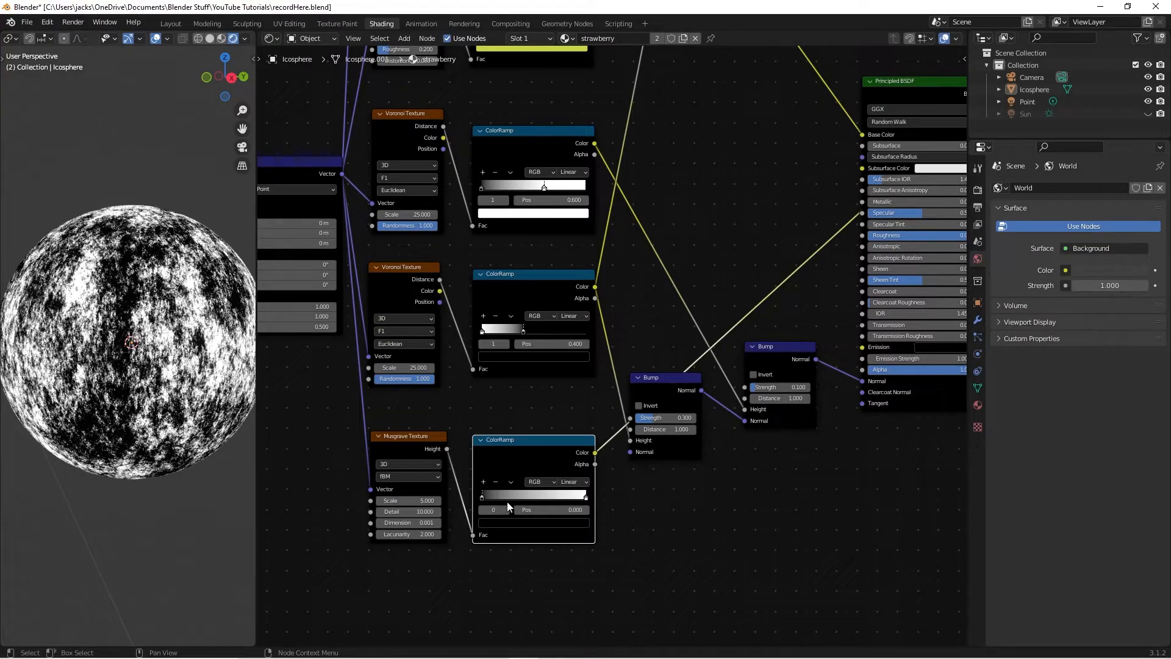
Step: Reverse the Musgrave ColorRamp's gradient so white sits at position 0 and black at position 1
left_click_drag(481, 500, 608, 498)
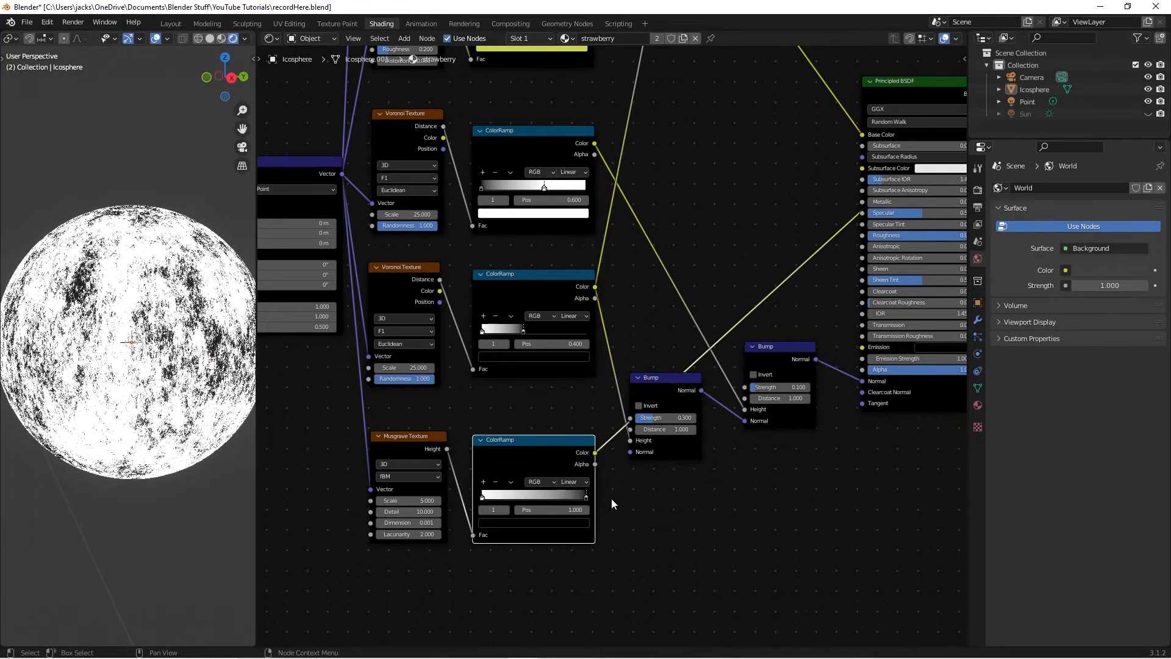
left_click(498, 519)
left_click(536, 497)
type("1")
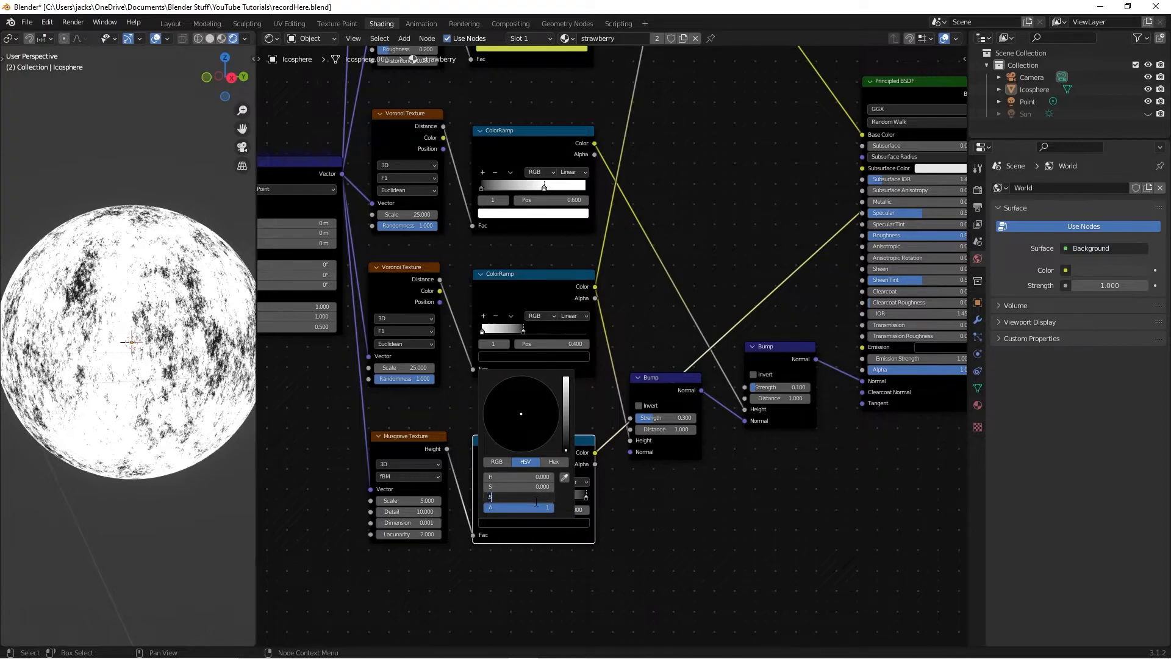
key("Return")
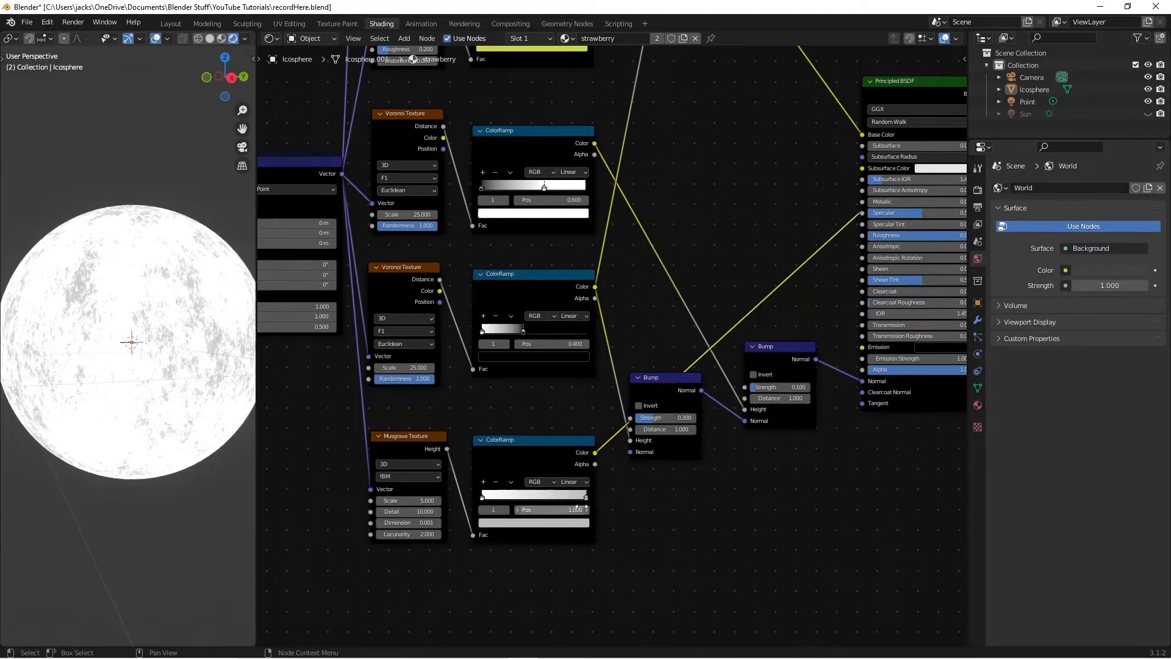
key("ctrl+z")
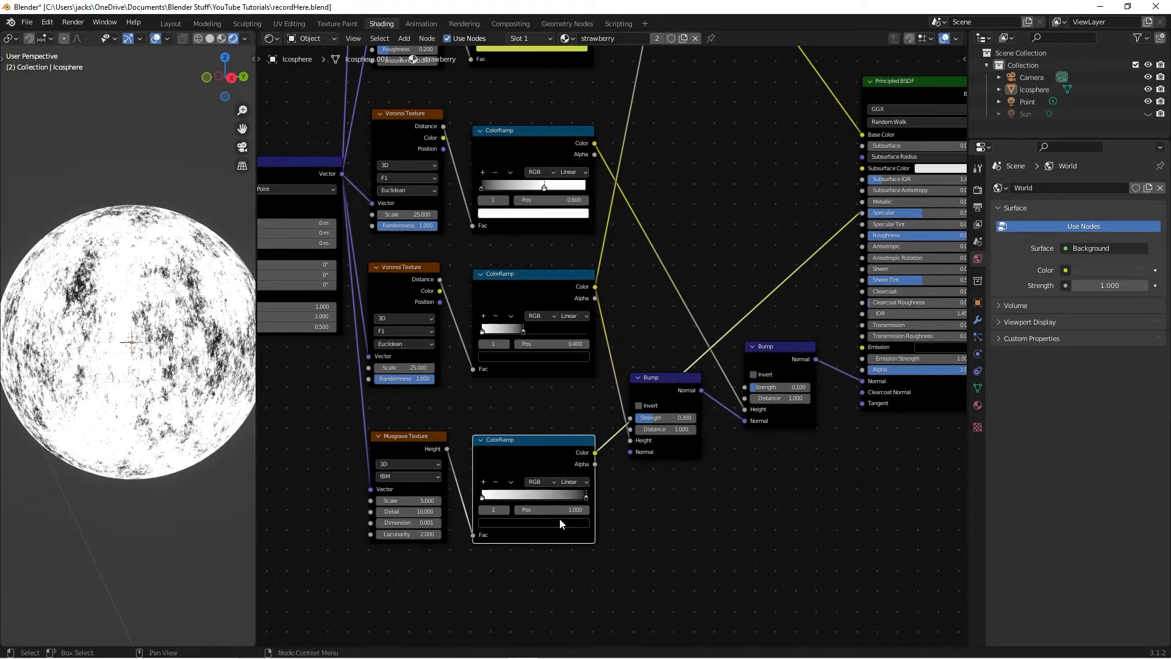
Step: Set the value of the Musgrave ColorRamp's white stop to 0.5 and save the file
left_click(483, 497)
left_click(495, 523)
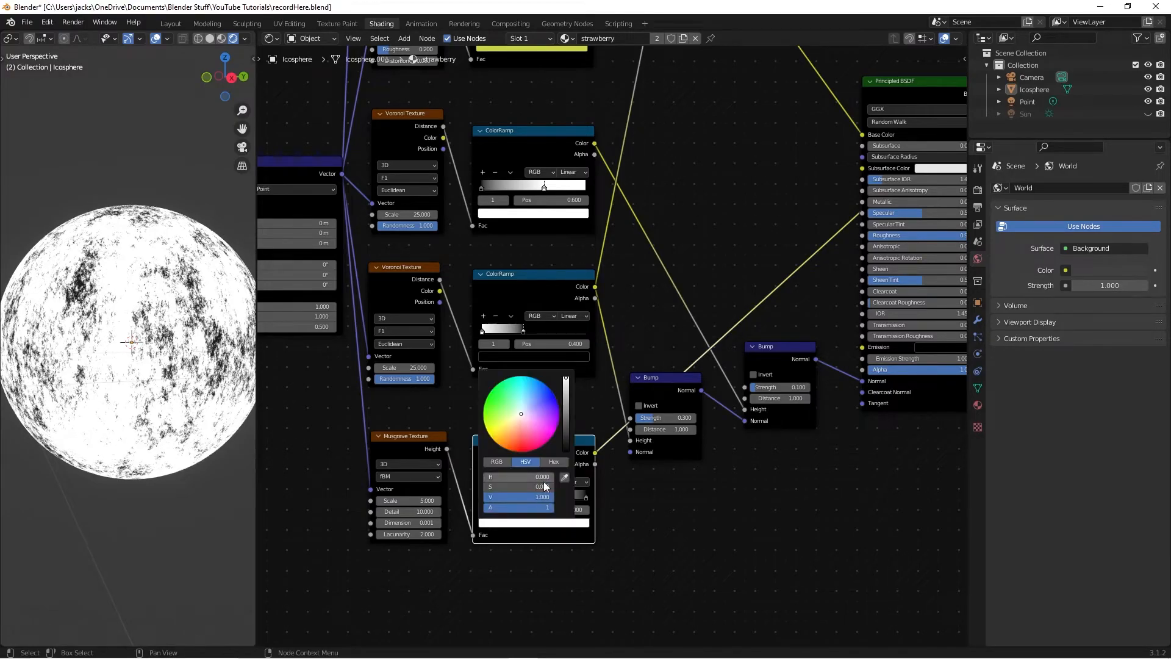
double_click(524, 496)
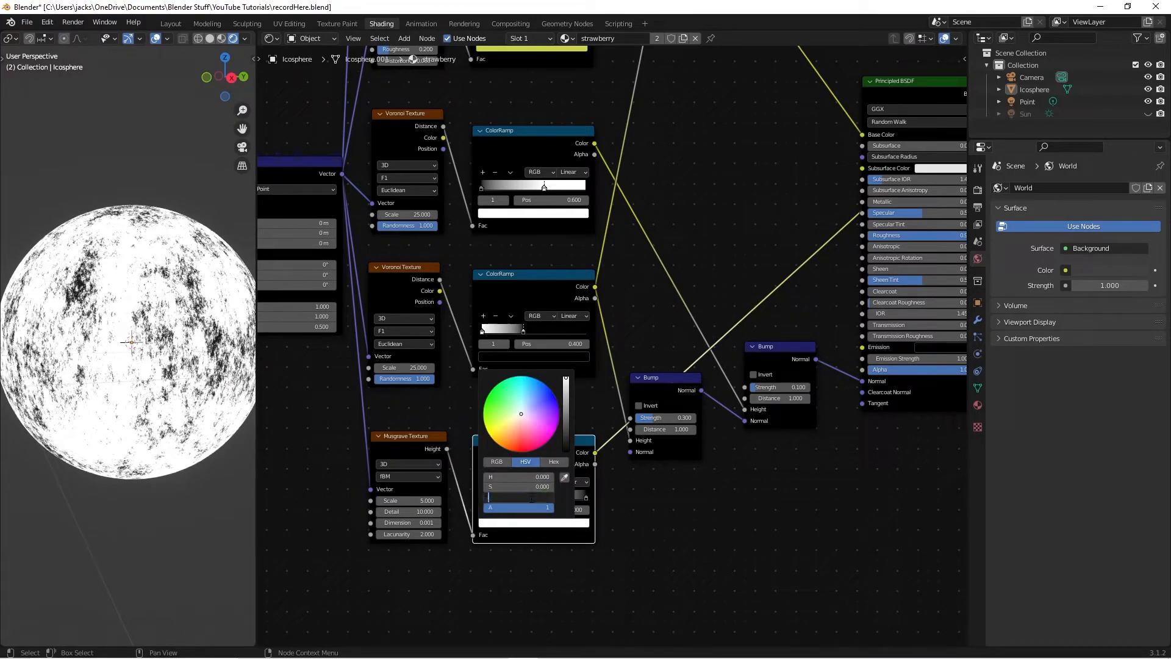
type(".5")
key("Return")
scroll(616, 573, "up", 4)
middle_click_drag(609, 574, 655, 448)
scroll(662, 448, "up", 3)
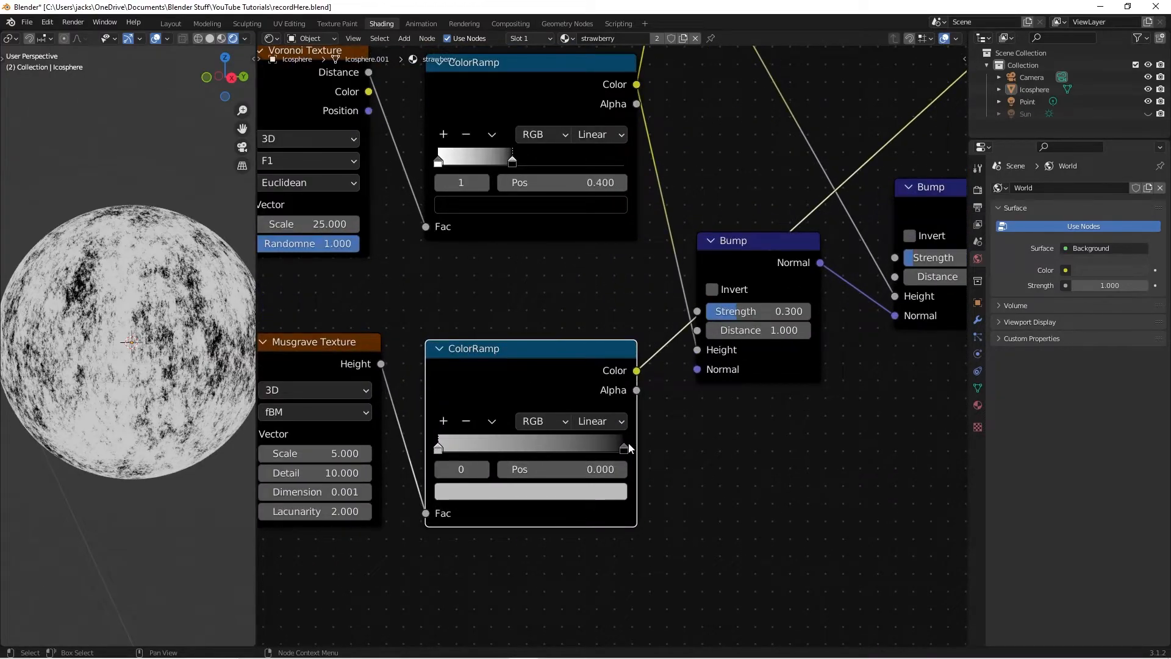
left_click(549, 238)
left_click(520, 297)
key("ctrl+s")
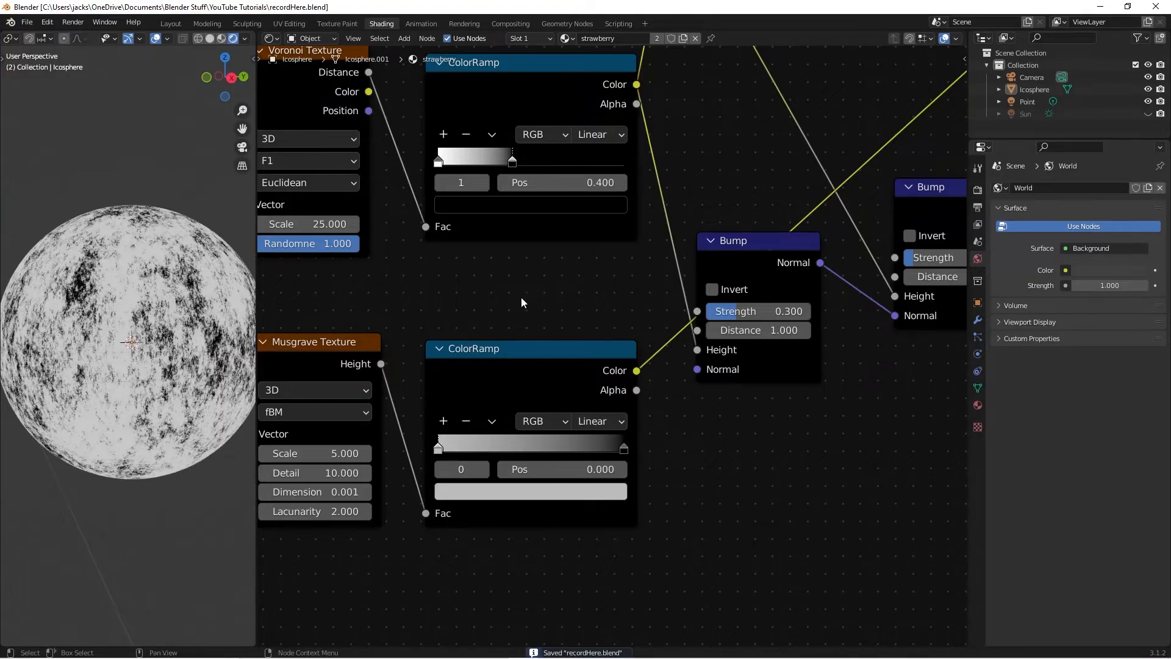
Step: Spread the Musgrave Texture and its ColorRamp apart from the two Bump nodes to free space between them
scroll(521, 297, "down", 2)
scroll(364, 380, "down", 1)
left_click_drag(341, 353, 501, 441)
key("g")
left_click(437, 434)
scroll(492, 361, "down", 3)
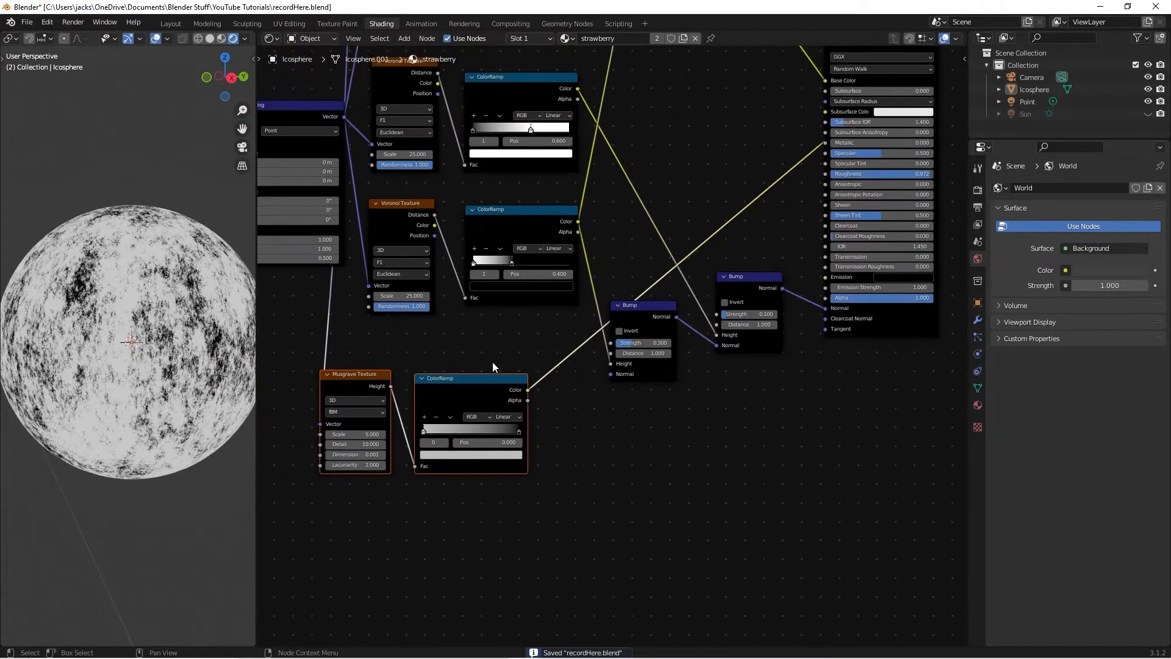
left_click(492, 361)
scroll(683, 445, "down", 1)
middle_click_drag(683, 445, 667, 436)
Step: Add a Bump node beside the Musgrave ColorRamp and connect the ramp's Color output to its Height input
key("shift+a")
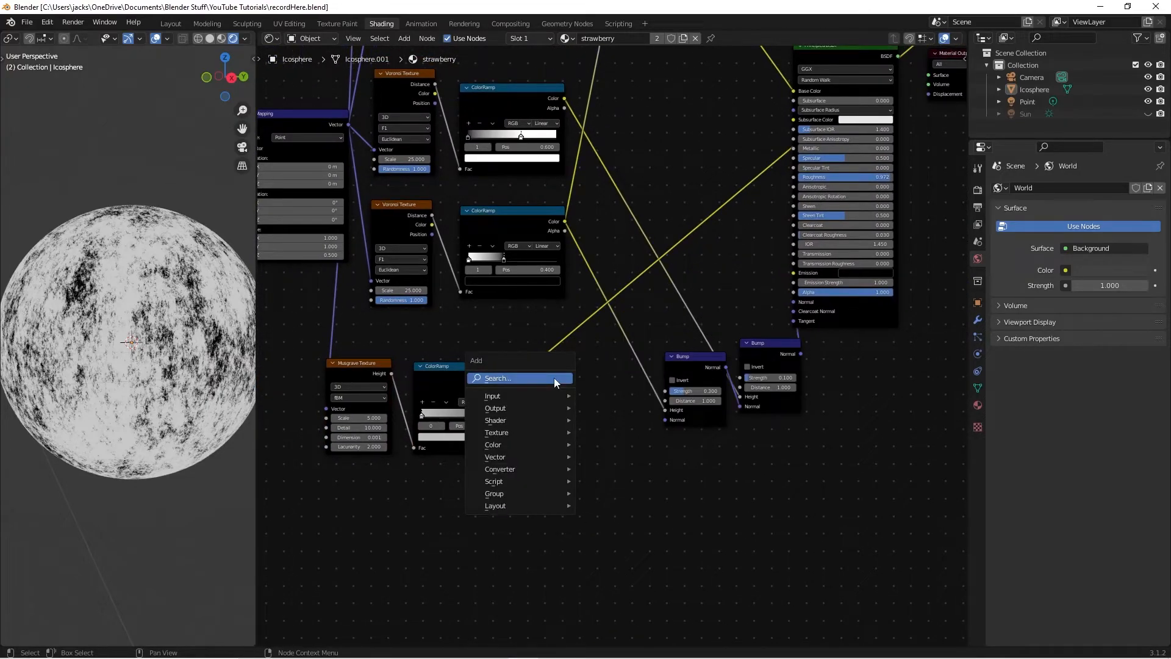
left_click(554, 378)
type("bump")
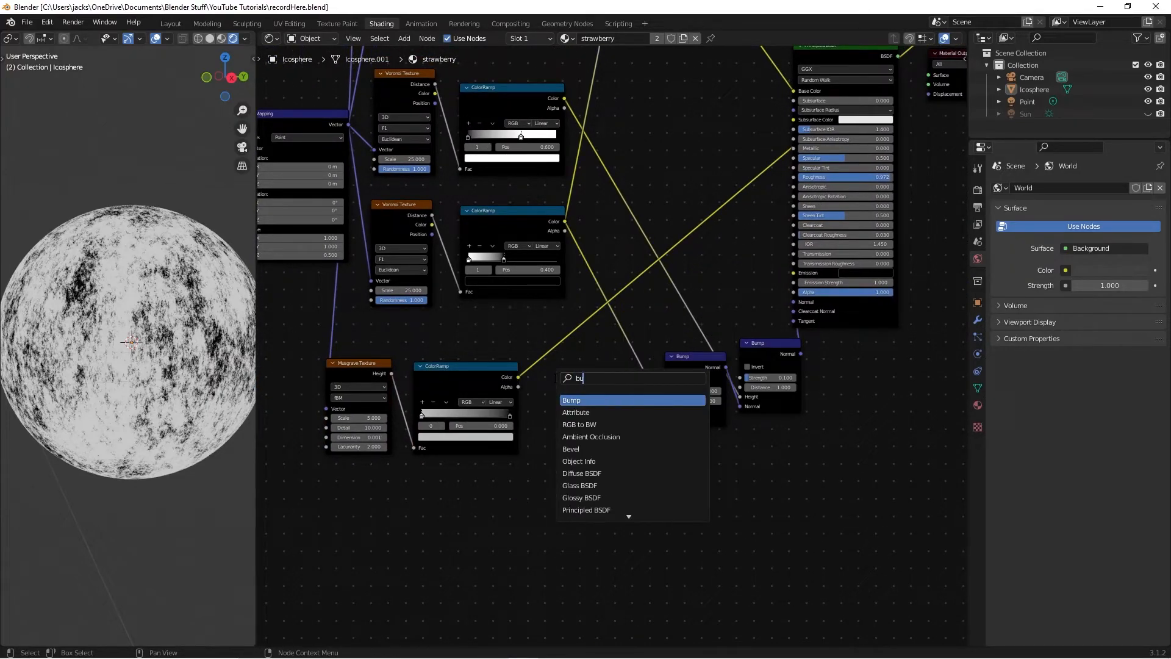
key("Return")
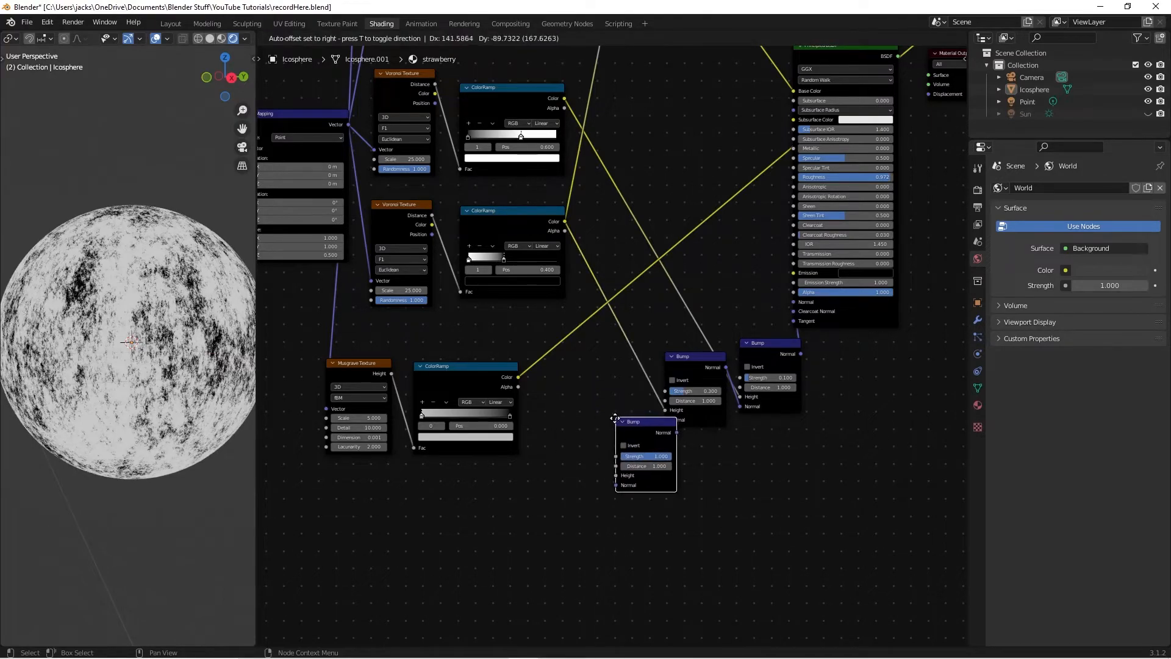
left_click(610, 445)
left_click_drag(518, 377, 584, 486)
left_click_drag(601, 437, 580, 423)
Step: Set the new Bump node's strength to 0.05 and preview its output on the sphere
double_click(590, 452)
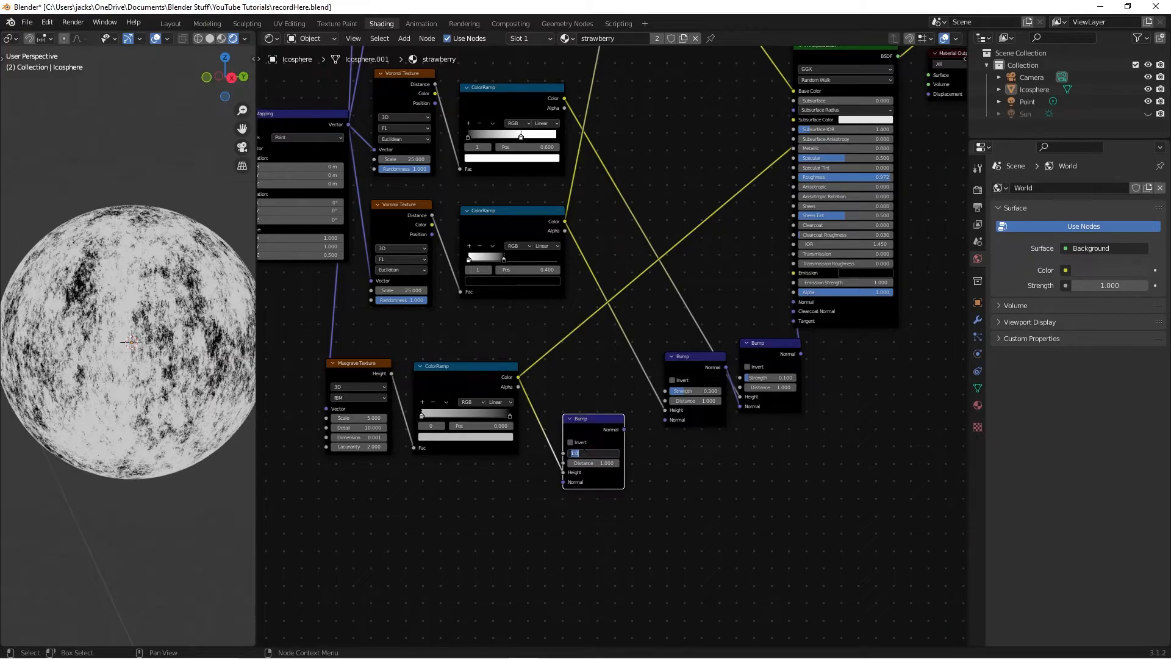
key("BackSpace")
left_click(576, 446, "ctrl+shift")
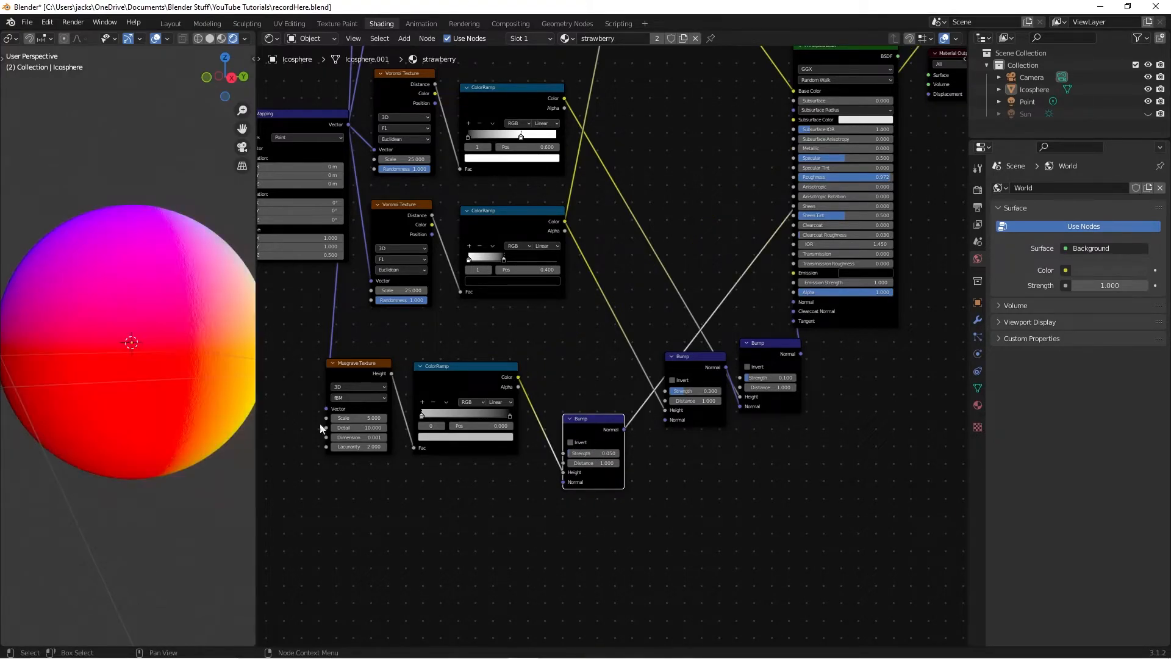
middle_click_drag(200, 381, 116, 408)
scroll(134, 367, "up", 3)
scroll(151, 365, "up", 1)
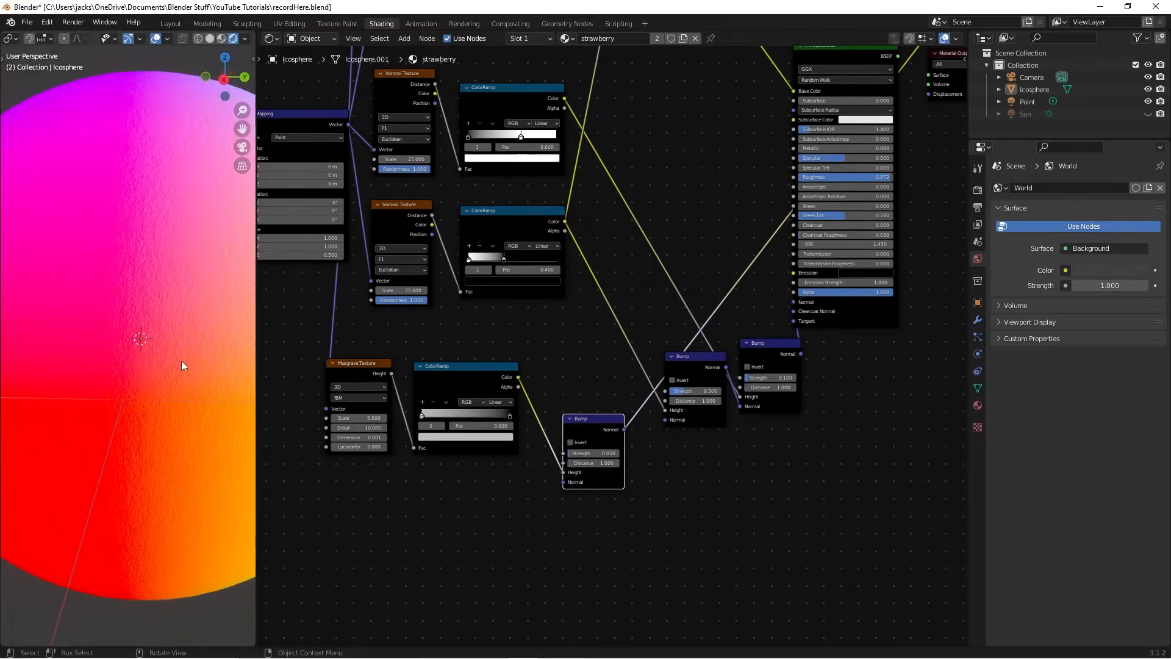
scroll(158, 382, "down", 5)
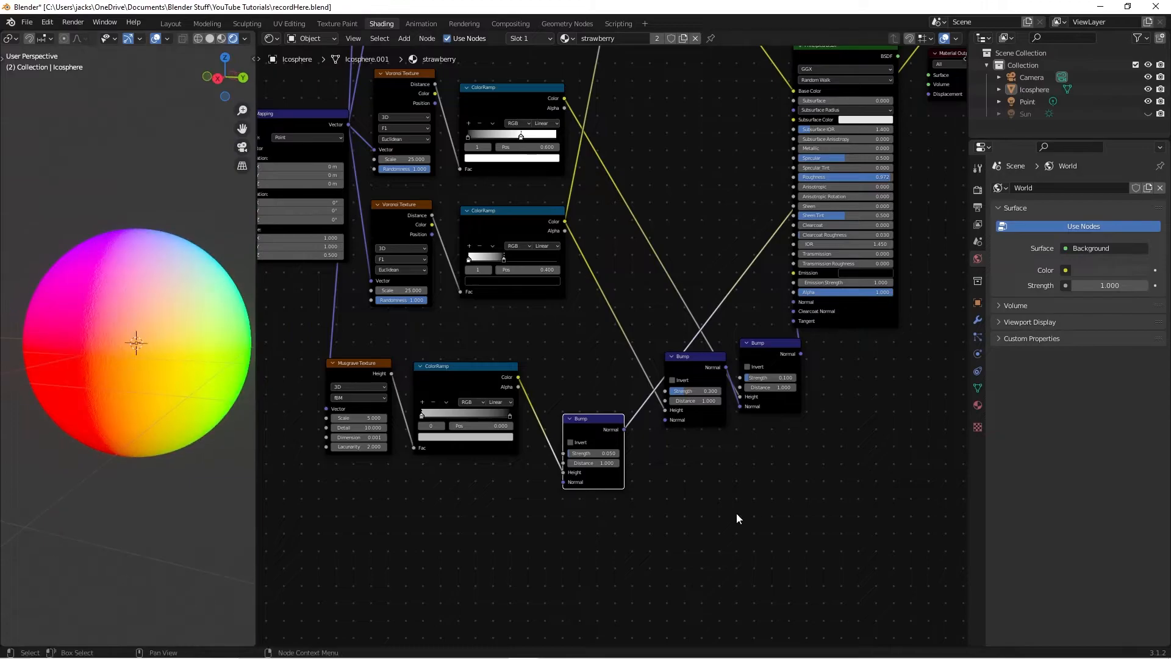
Step: Test the new Bump node at strength 1, then return the strength to 0.05
left_click(587, 452)
type("1")
key("Return")
middle_click_drag(160, 364, 225, 375)
scroll(224, 375, "up", 2)
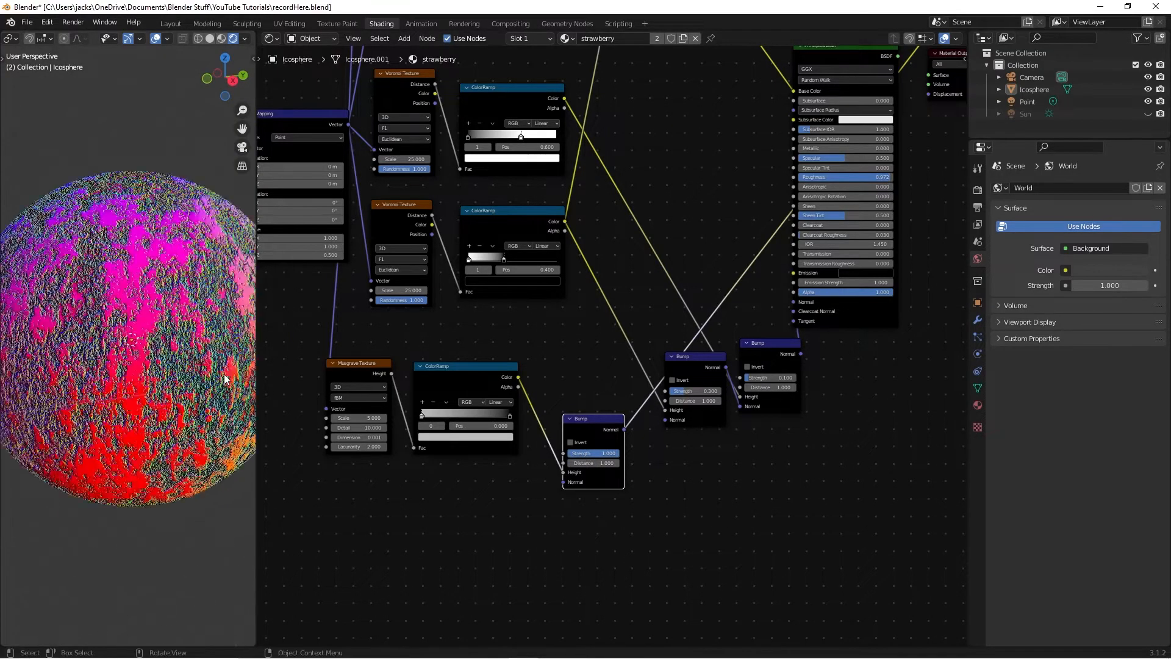
left_click(581, 455)
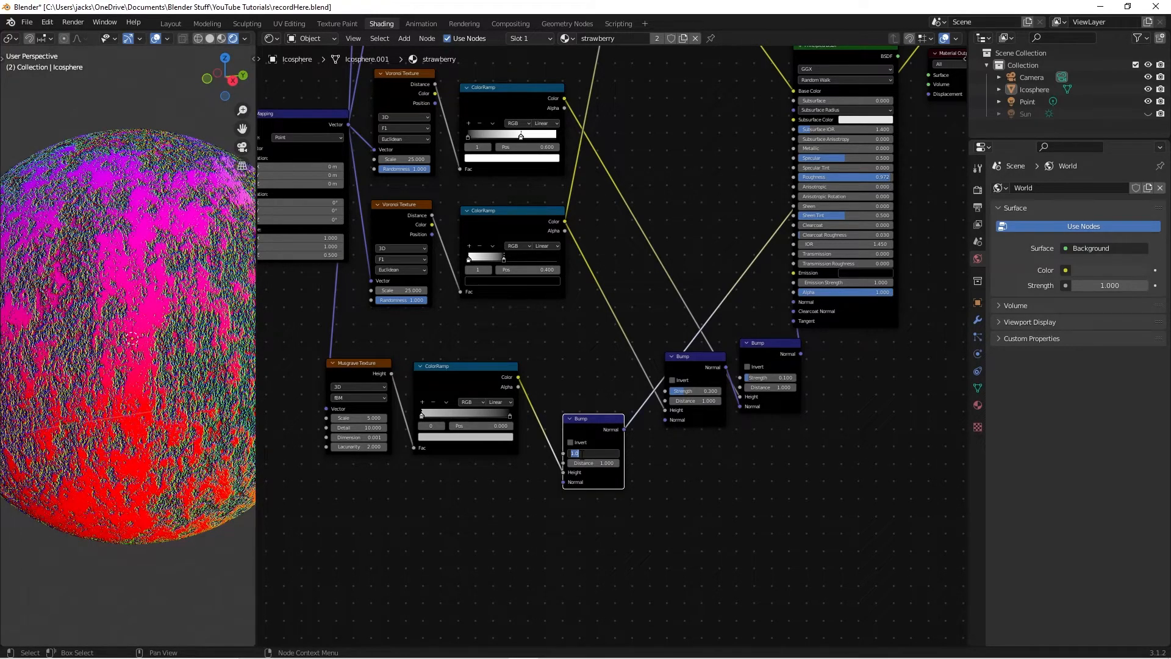
type("0.05")
key("Return")
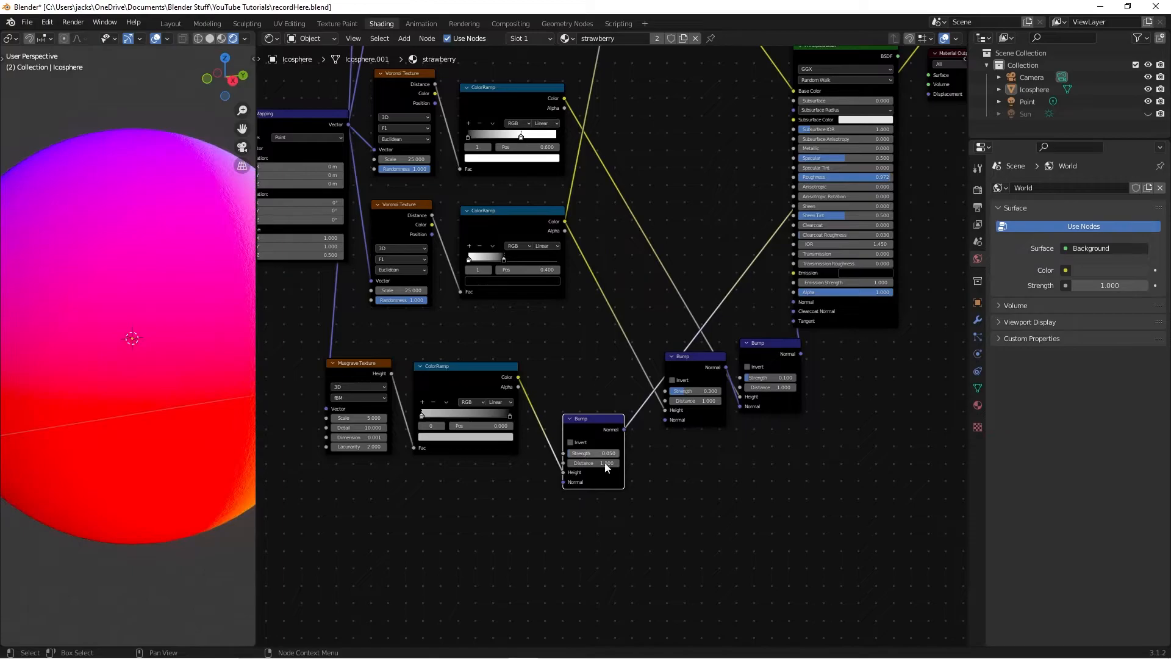
middle_click_drag(241, 375, 133, 505)
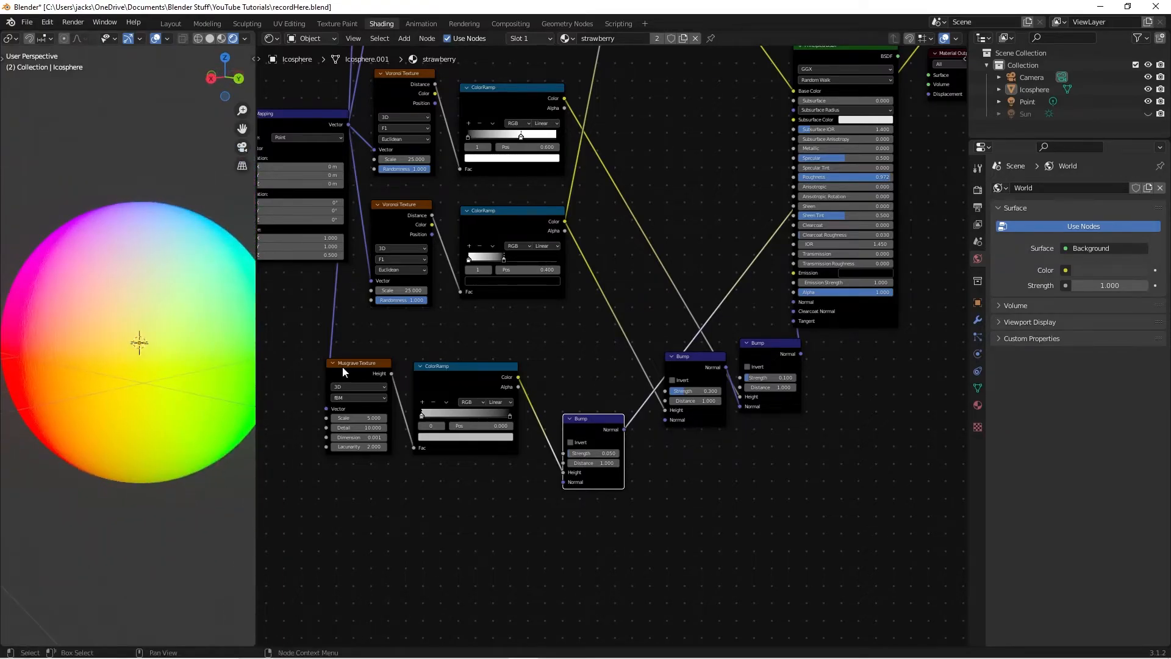
Step: Connect the new Bump's Normal output to the neighbouring Bump's Normal input and preview the Principled BSDF on the sphere
left_click_drag(583, 439, 667, 424)
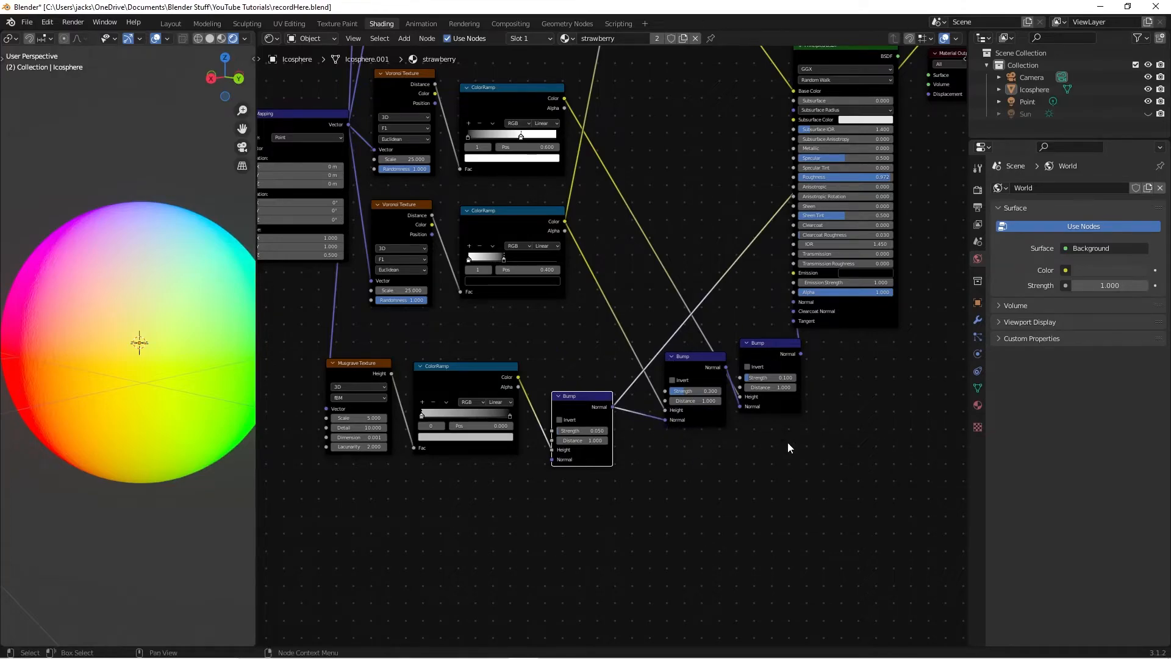
left_click(854, 320, "ctrl+shift")
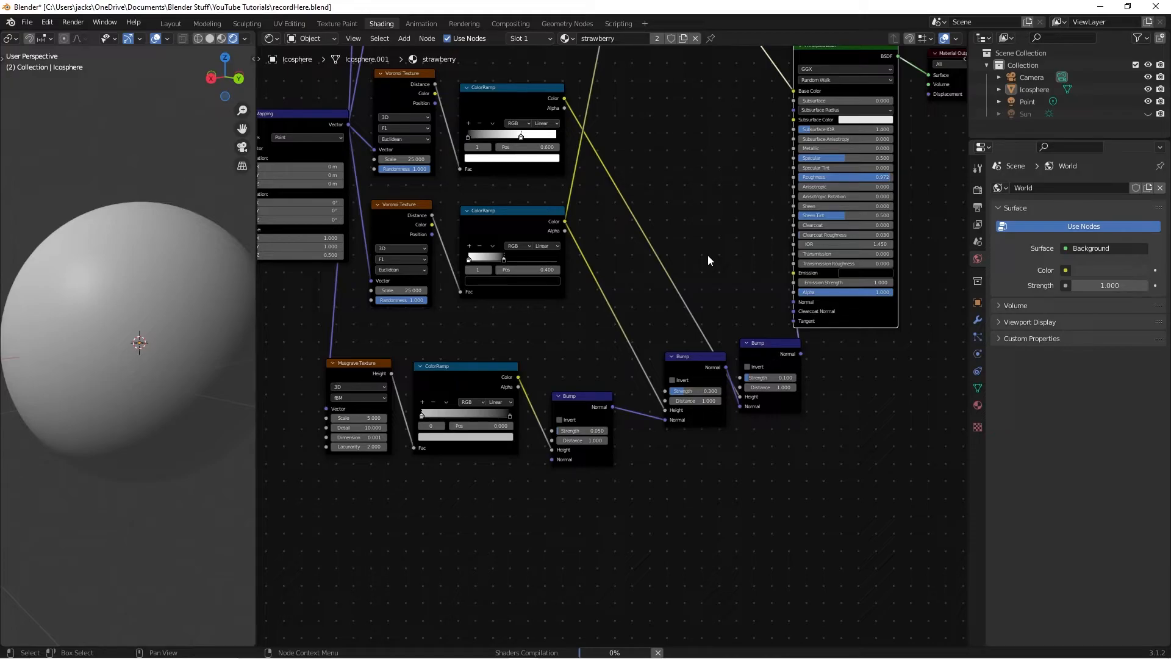
middle_click_drag(108, 332, 136, 337)
scroll(97, 339, "up", 2)
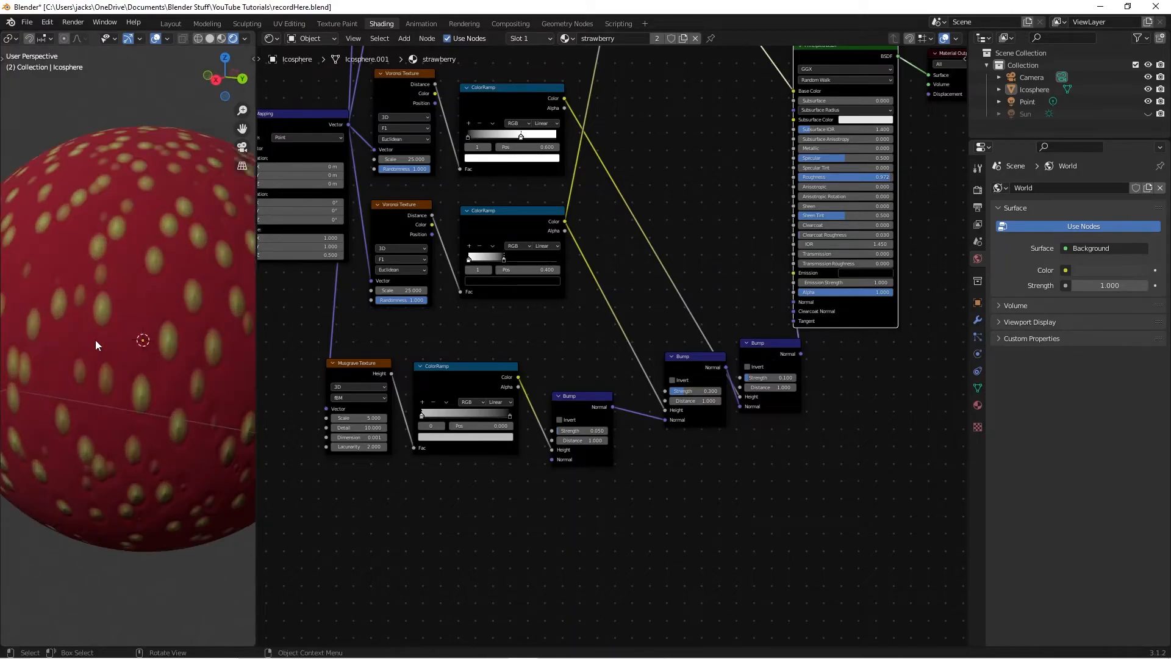
scroll(154, 336, "down", 4)
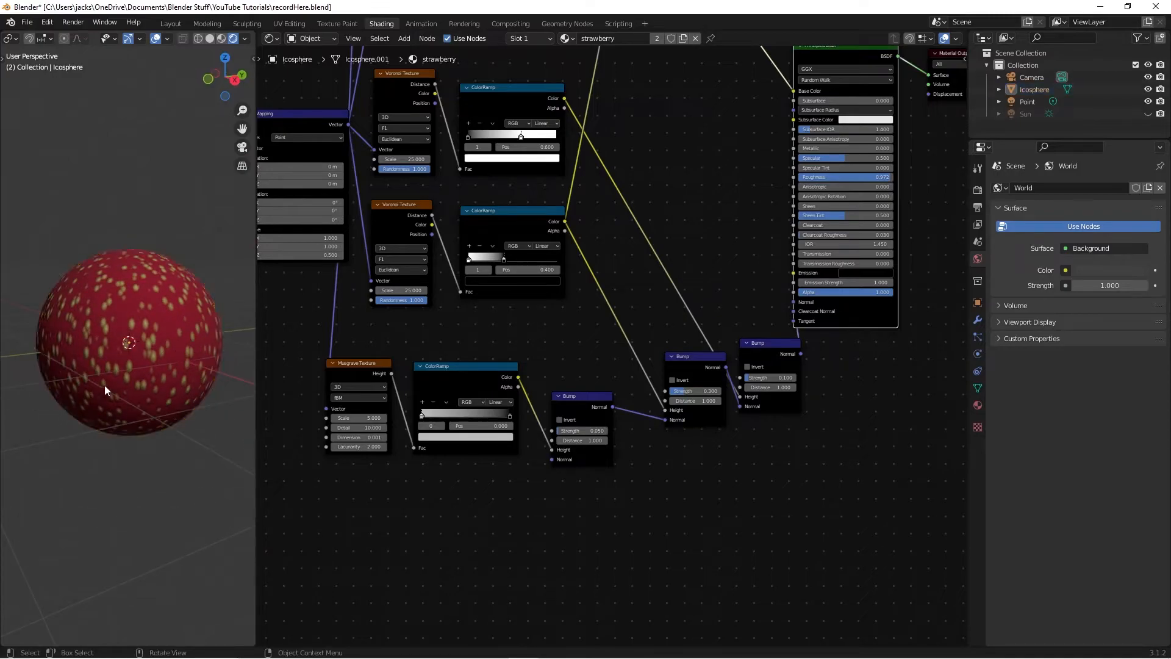
scroll(153, 376, "up", 3)
Step: Save the file and inspect the strawberry surface on the sphere
key("ctrl+s")
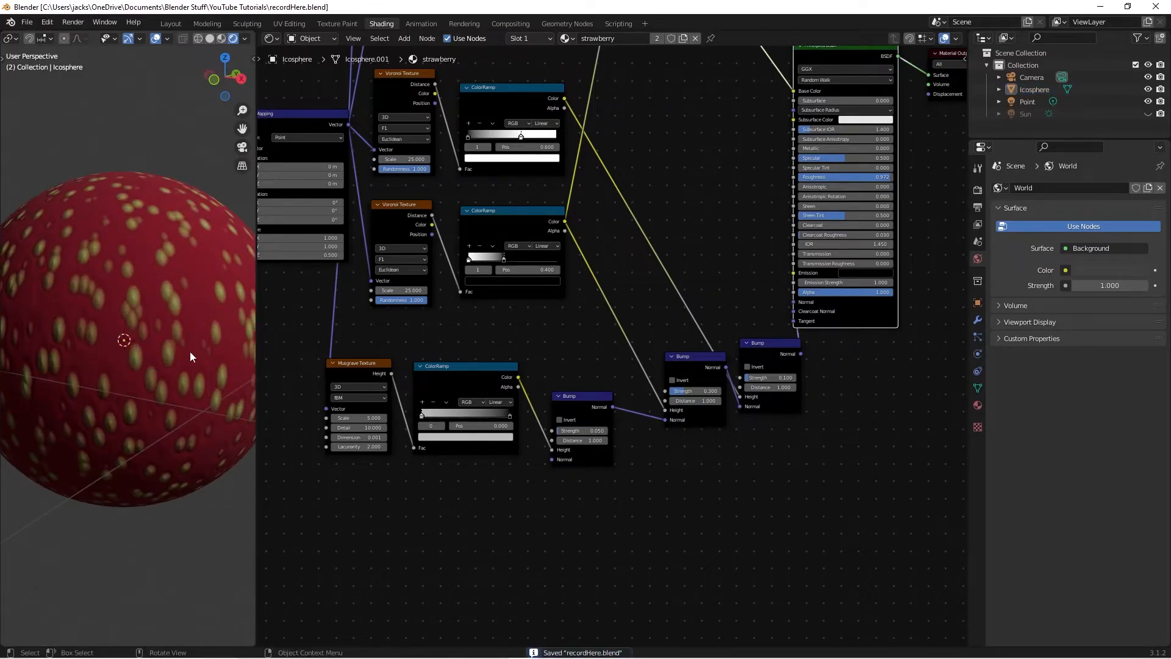
scroll(184, 346, "down", 2)
left_click(144, 389)
left_click(200, 514)
middle_click_drag(196, 454, 153, 446)
scroll(154, 446, "up", 1)
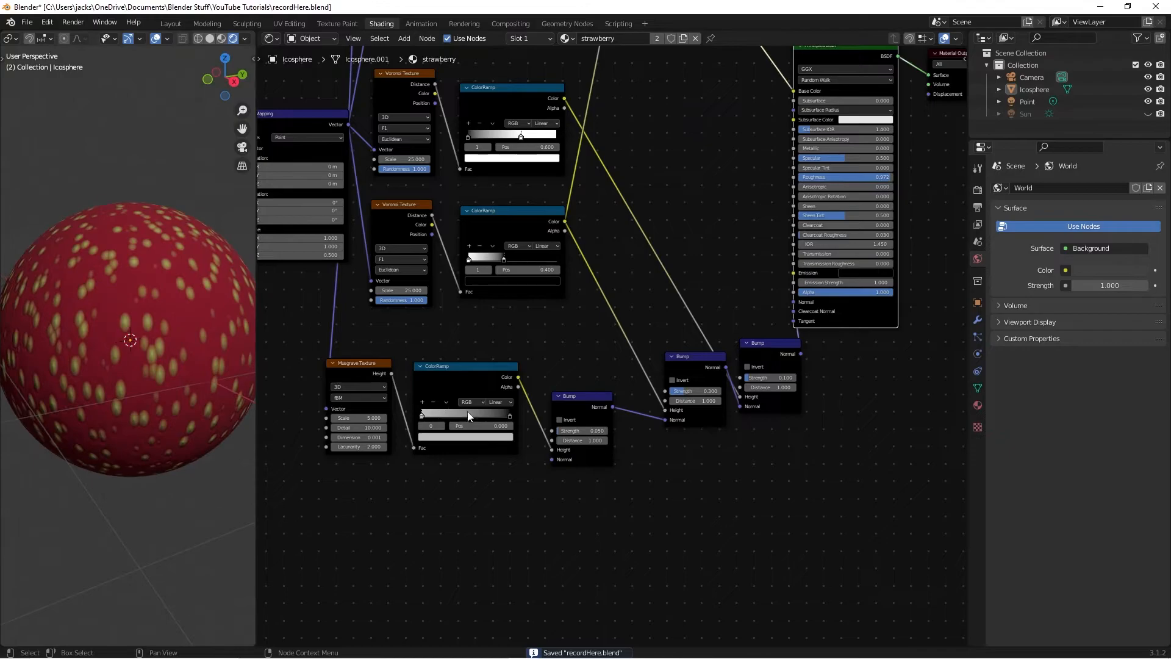
Step: Connect the Musgrave ColorRamp's Color output to the Principled BSDF's Roughness input and inspect the reflections on the sphere
middle_click_drag(590, 339, 385, 512)
scroll(385, 512, "up", 1)
left_click_drag(442, 448, 746, 234)
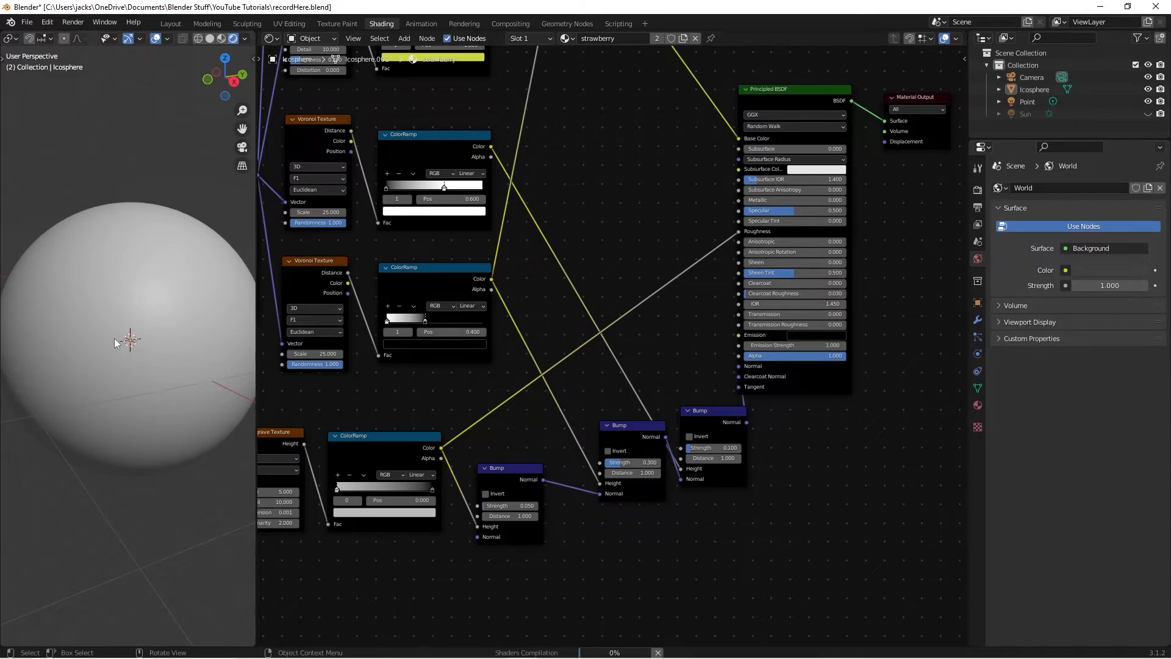
mouse_move(812, 385)
left_mouse_down()
mouse_move(839, 368)
mouse_move(814, 373)
left_mouse_up()
left_click_drag(938, 143, 938, 143)
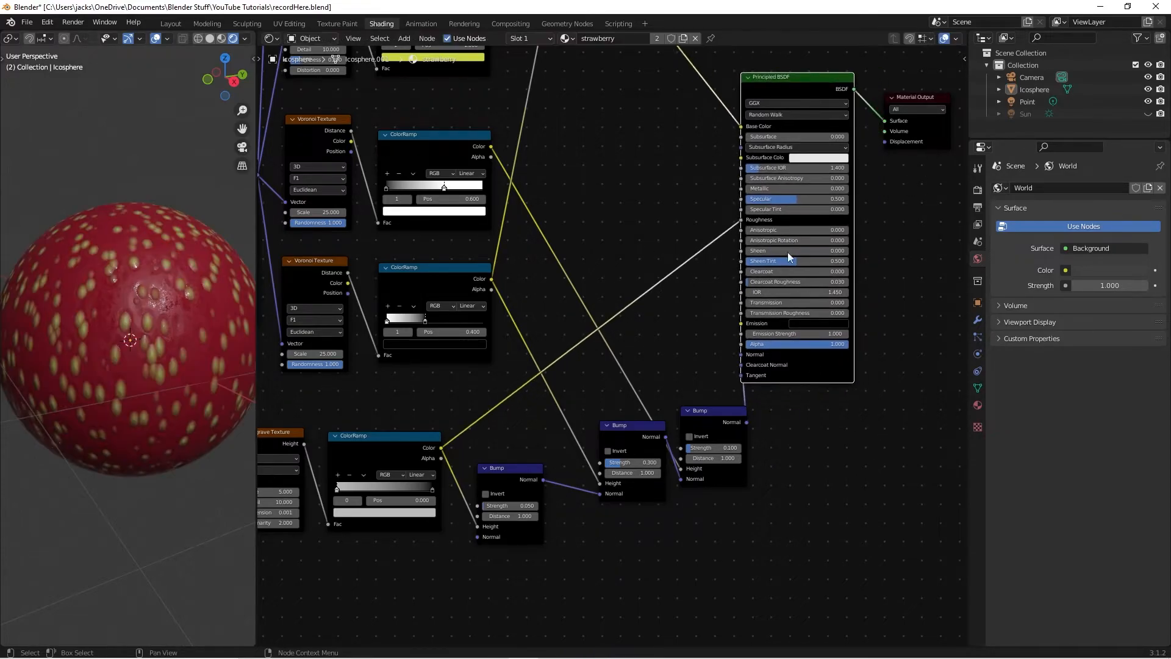
middle_click_drag(56, 379, 143, 339)
scroll(136, 362, "up", 2)
scroll(64, 340, "down", 2)
scroll(122, 346, "down", 2)
scroll(188, 339, "up", 3)
scroll(142, 339, "up", 2)
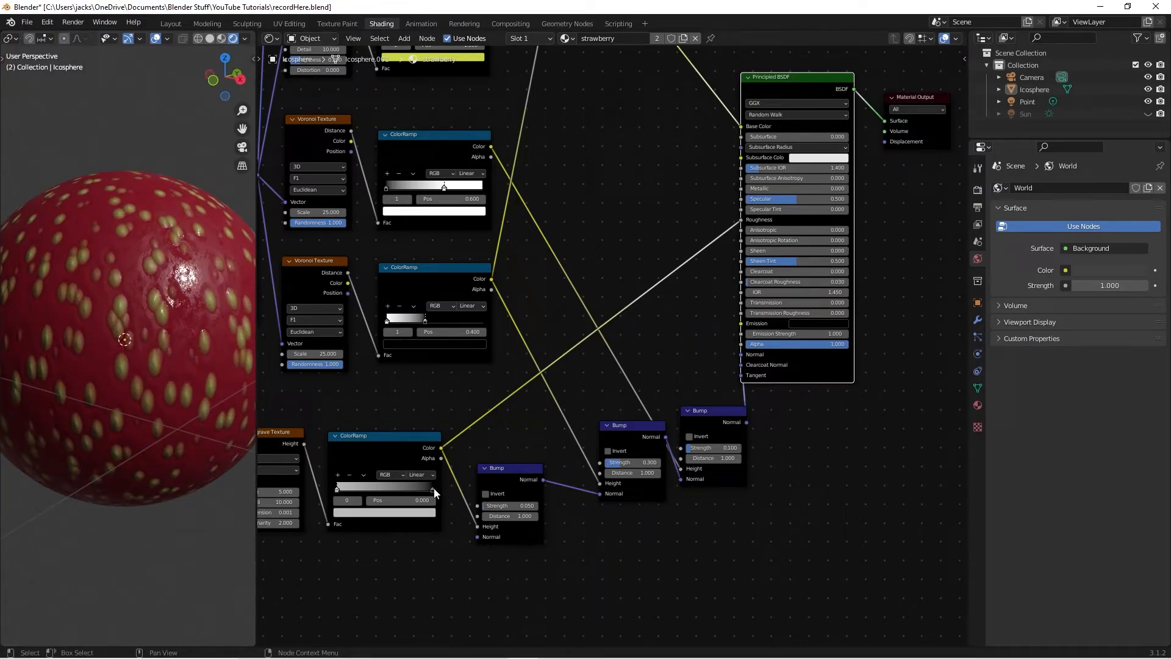
Step: Set the value of the Musgrave ColorRamp's light stop to 0.25, inspect the glossier sphere and save the file
left_click(351, 512)
left_click(389, 514)
left_click_drag(388, 486, 349, 492)
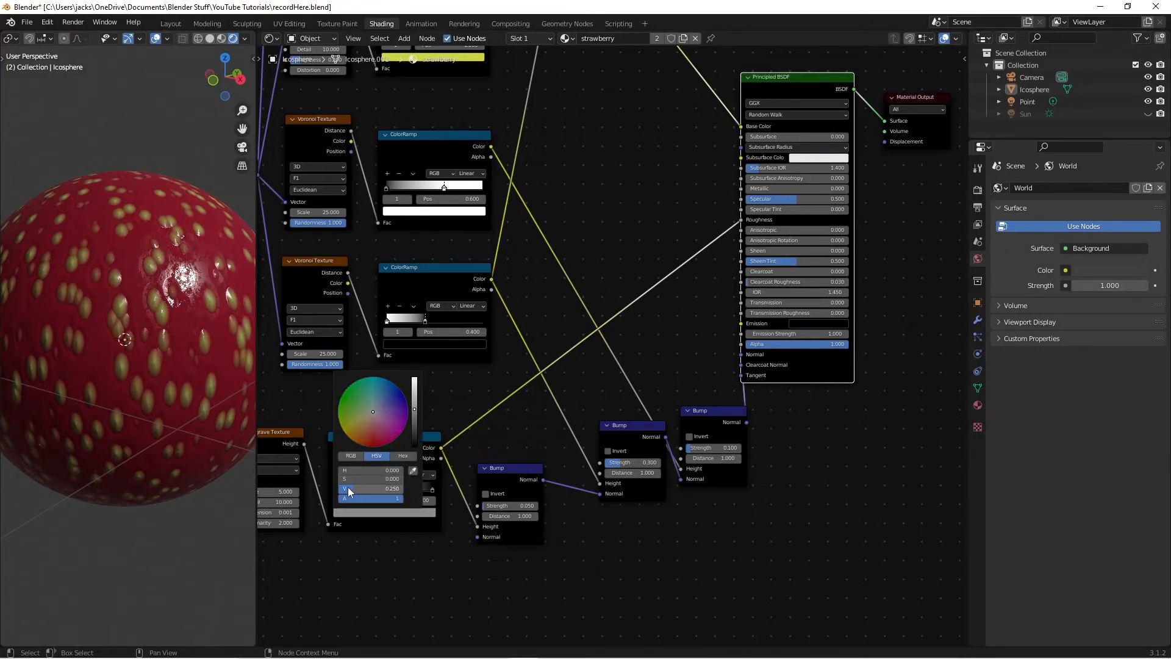
scroll(84, 370, "down", 3)
mouse_move(84, 369)
middle_mouse_down()
mouse_move(122, 364)
mouse_move(77, 350)
middle_mouse_up()
middle_click_drag(184, 348, 153, 344)
scroll(93, 356, "up", 1)
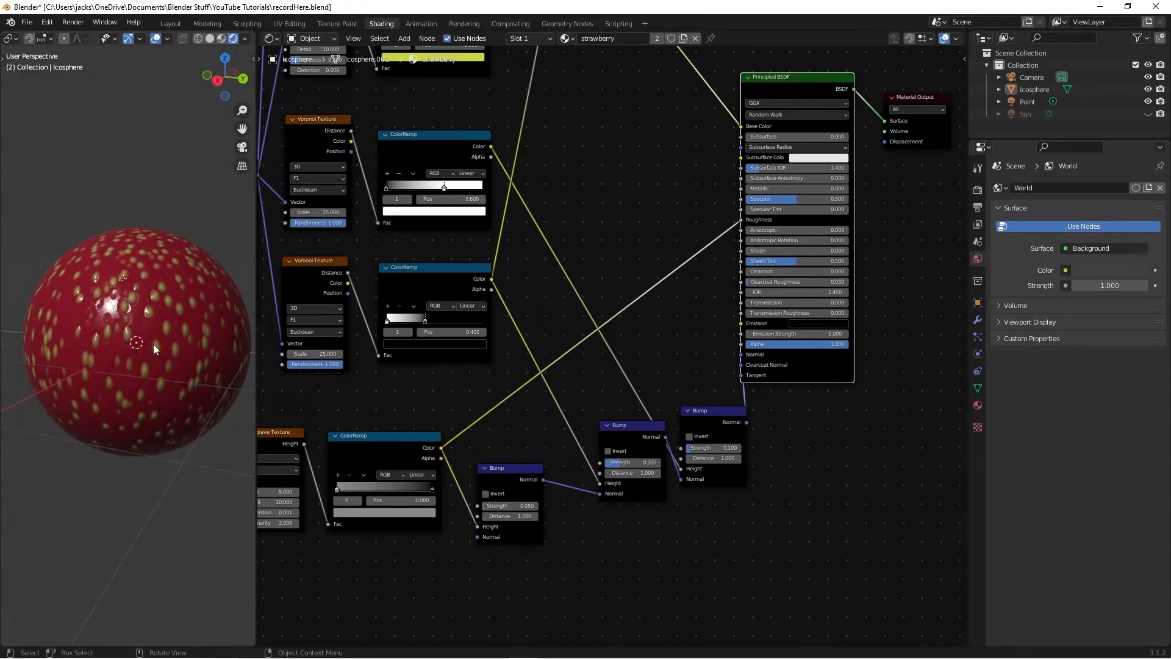
key("KP_0")
left_click(156, 371)
key("ctrl+s")
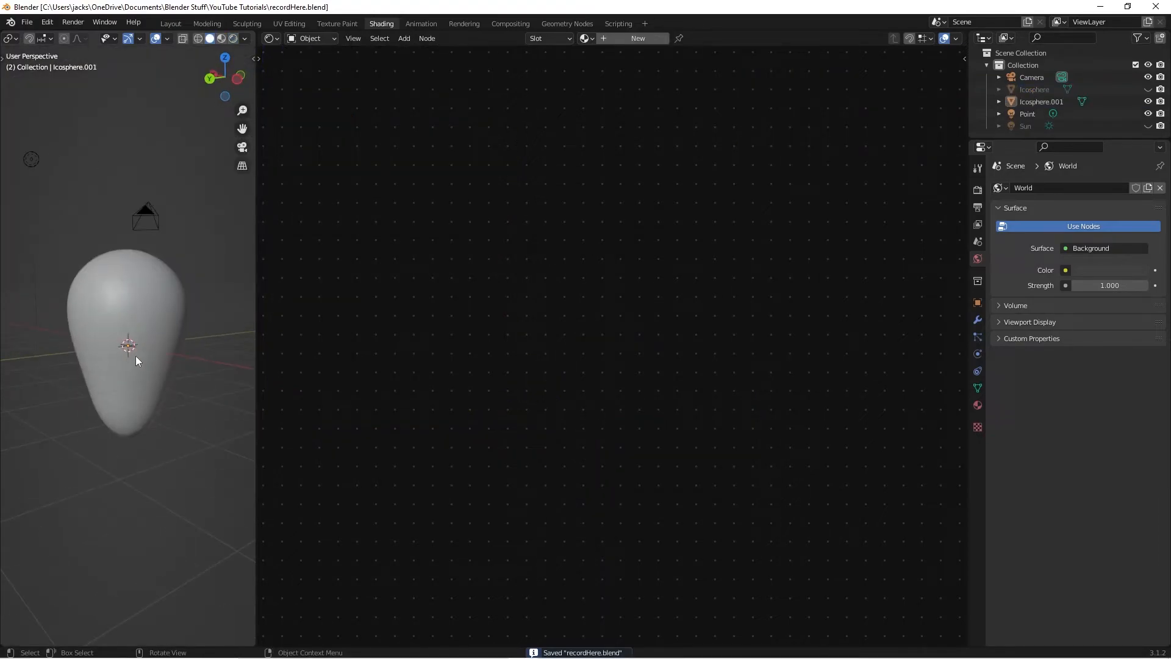
Step: Switch the viewport to rendered shading and assign the existing "strawberry" material to the strawberry-shaped mesh
left_click(135, 356)
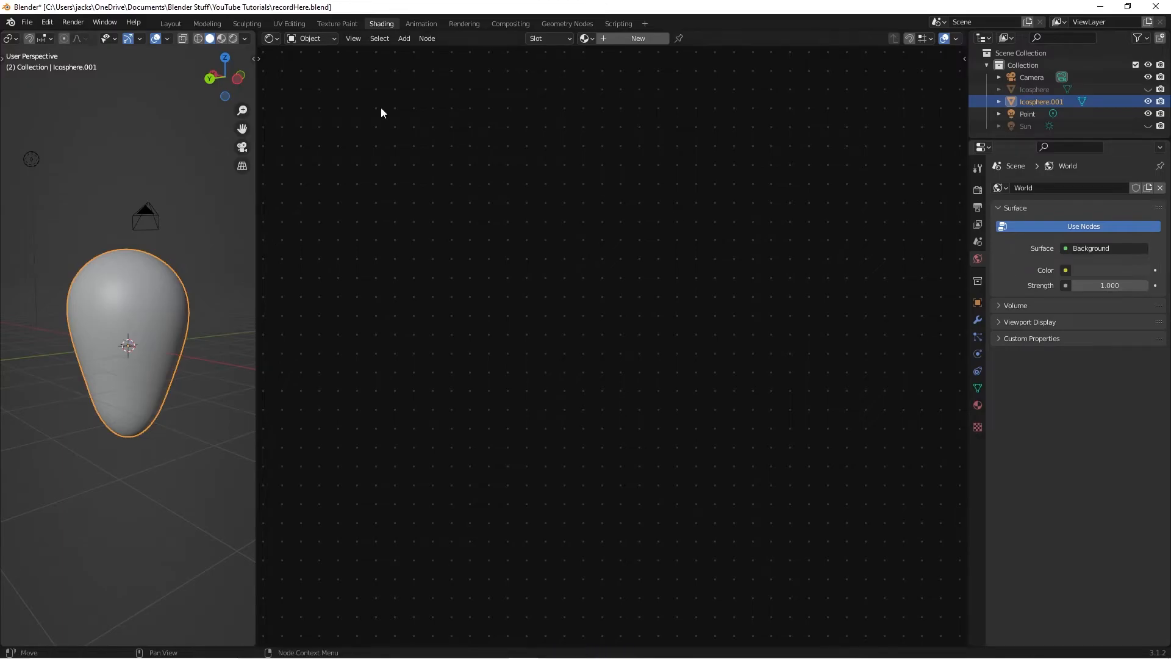
left_click(233, 38)
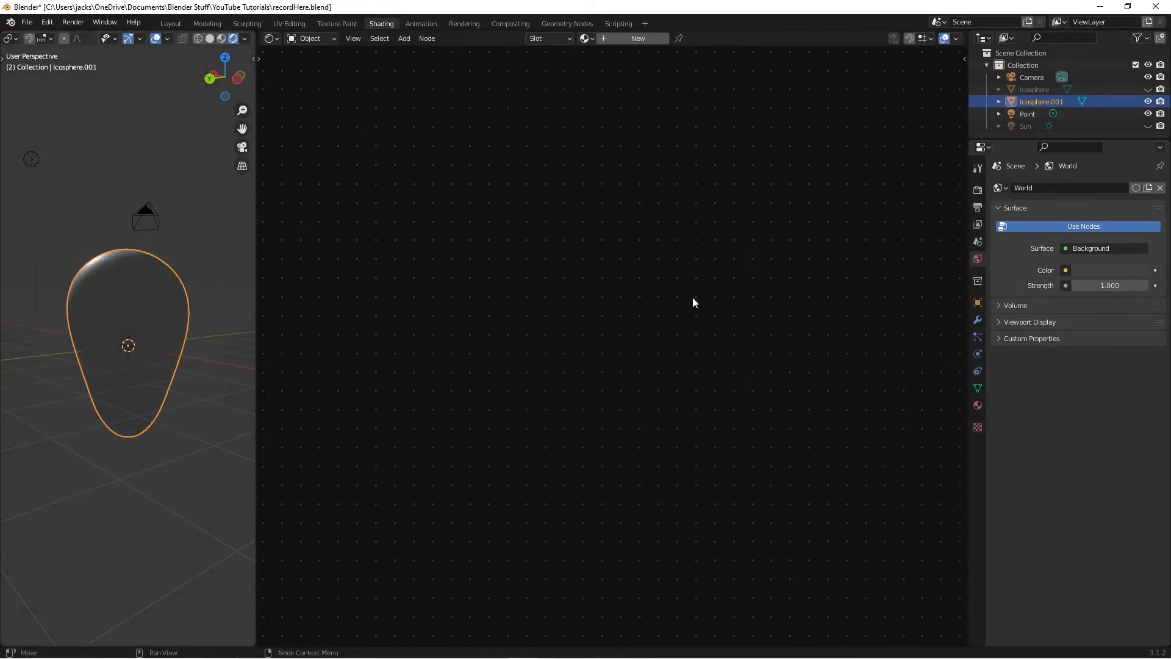
left_click(977, 404)
left_click(998, 241)
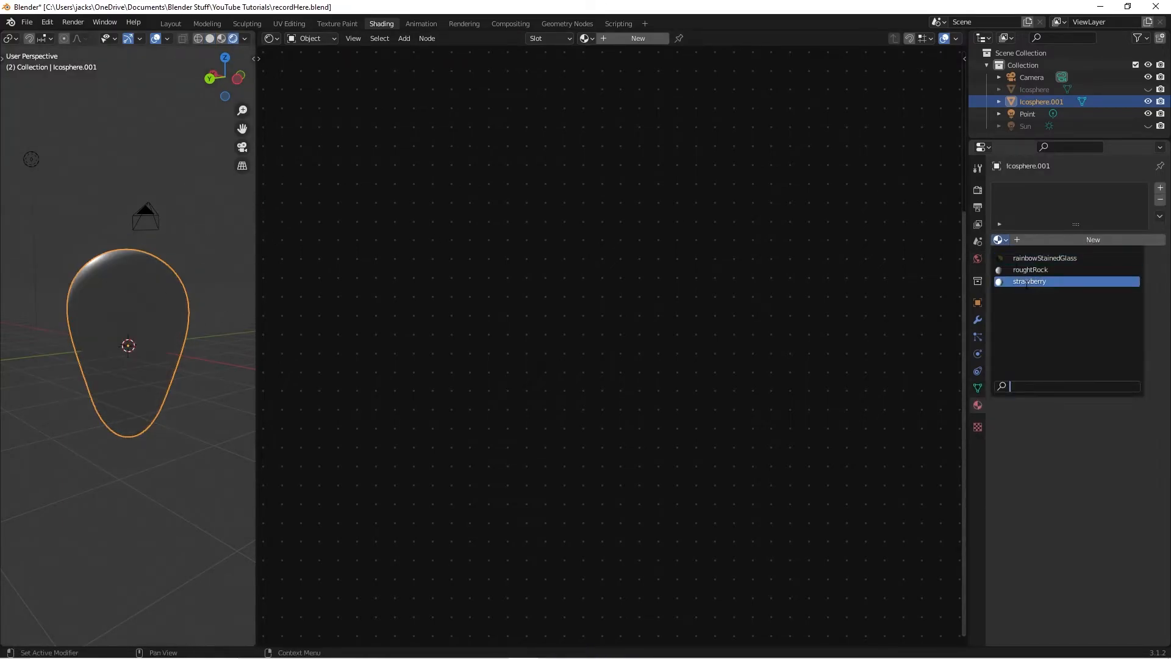
left_click(1028, 283)
middle_click_drag(146, 369, 230, 376)
scroll(228, 377, "up", 2)
middle_click_drag(125, 384, 247, 375)
Step: Apply rotation and scale to the strawberry mesh, check the seeds from several sides and save the file
key("ctrl+a")
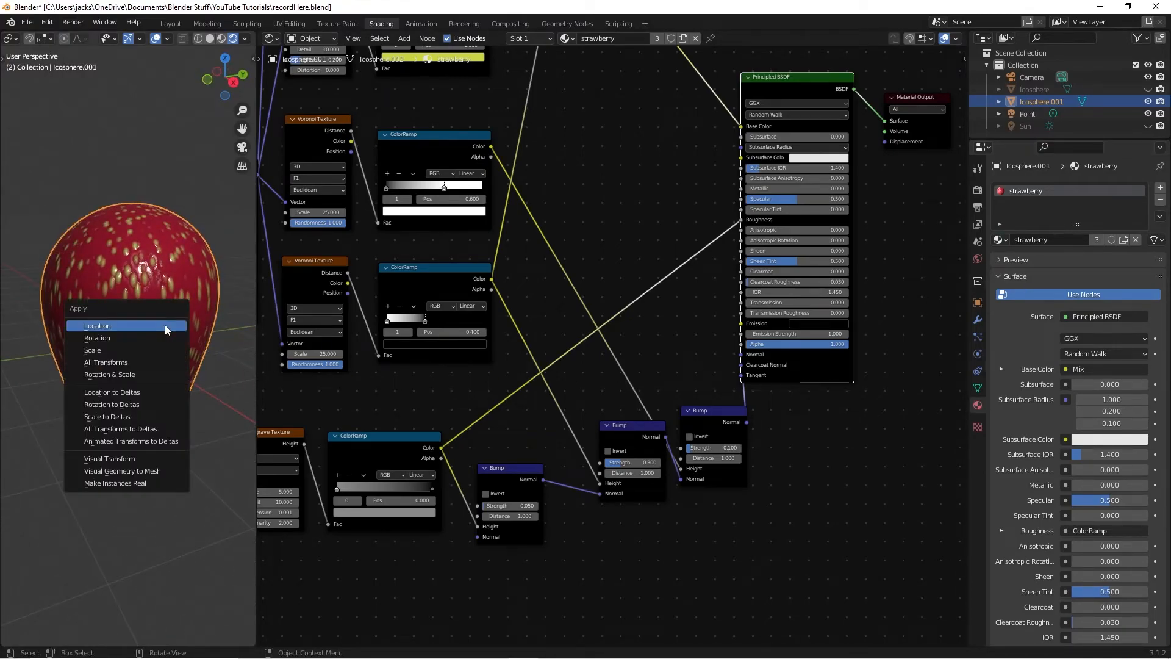
left_click(150, 371)
middle_click_drag(150, 372, 150, 396)
scroll(123, 405, "down", 4)
left_click(159, 414)
scroll(130, 398, "up", 4)
left_click(150, 392)
left_click(211, 437)
middle_click_drag(211, 437, 130, 368)
left_click(130, 368)
left_click(232, 459)
middle_click_drag(232, 463, 180, 464)
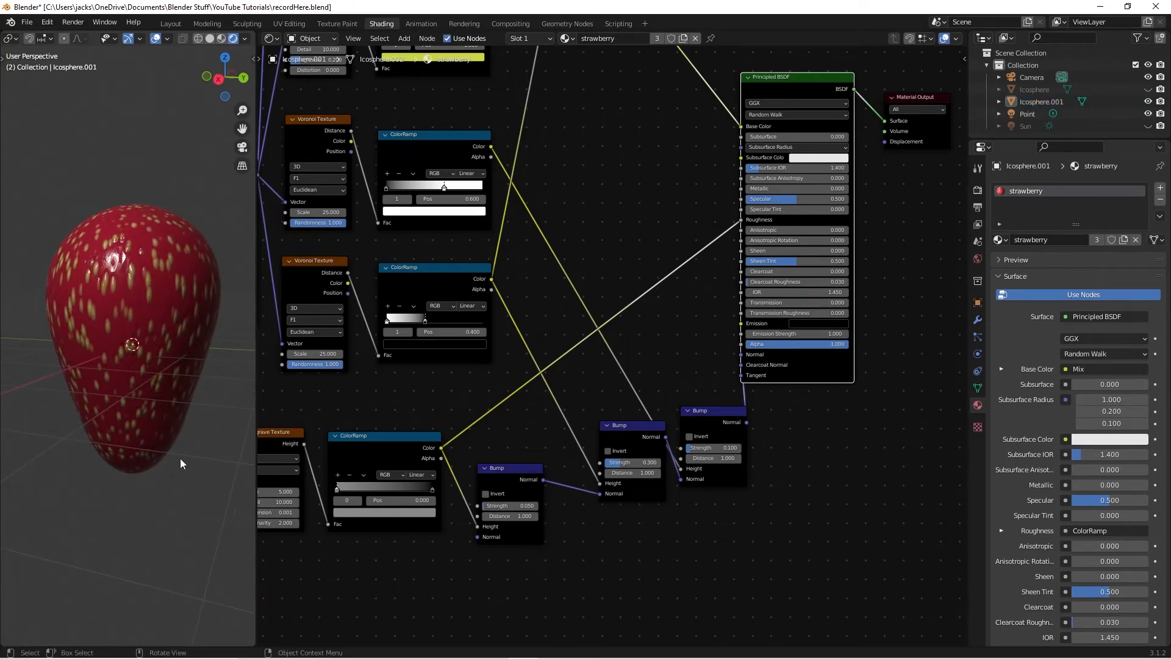
key("ctrl+s")
Step: Inspect the seeds and highlights on the strawberry mesh up close and save the file again
scroll(142, 325, "up", 3)
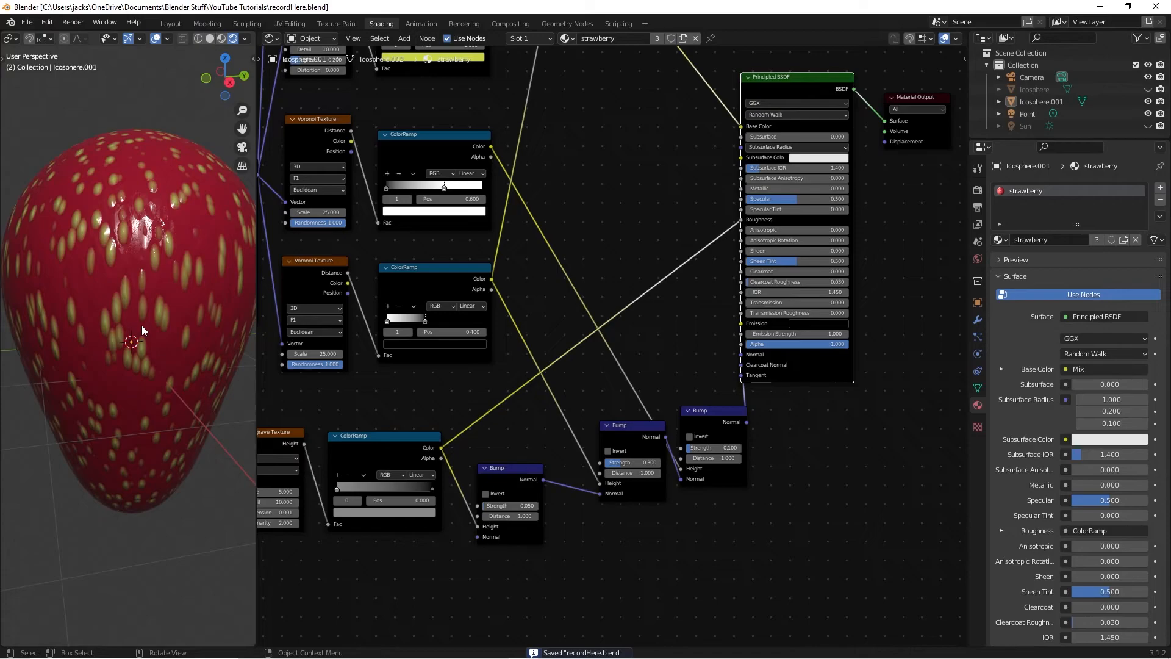
middle_click_drag(92, 285, 142, 383)
scroll(187, 287, "up", 1)
scroll(141, 289, "down", 3)
key("ctrl+s")
left_click(189, 357)
left_click(188, 460)
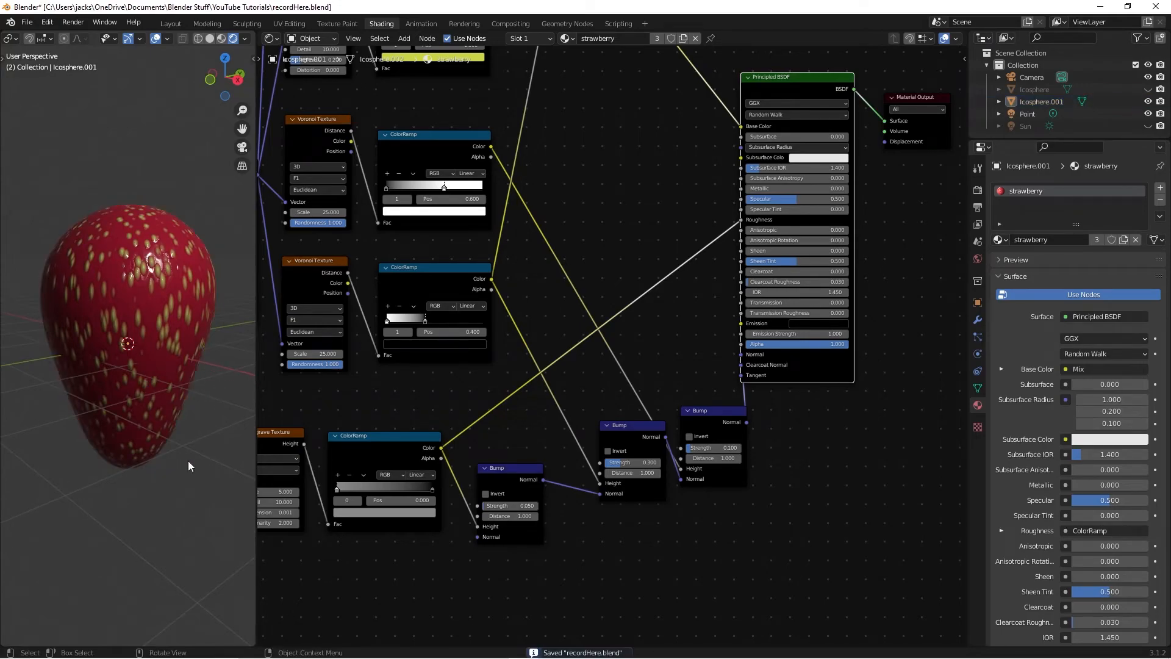
Step: In the Layout workspace, frame the strawberry, apply its rotation and scale, and show its transform and dimension values
left_click(166, 379)
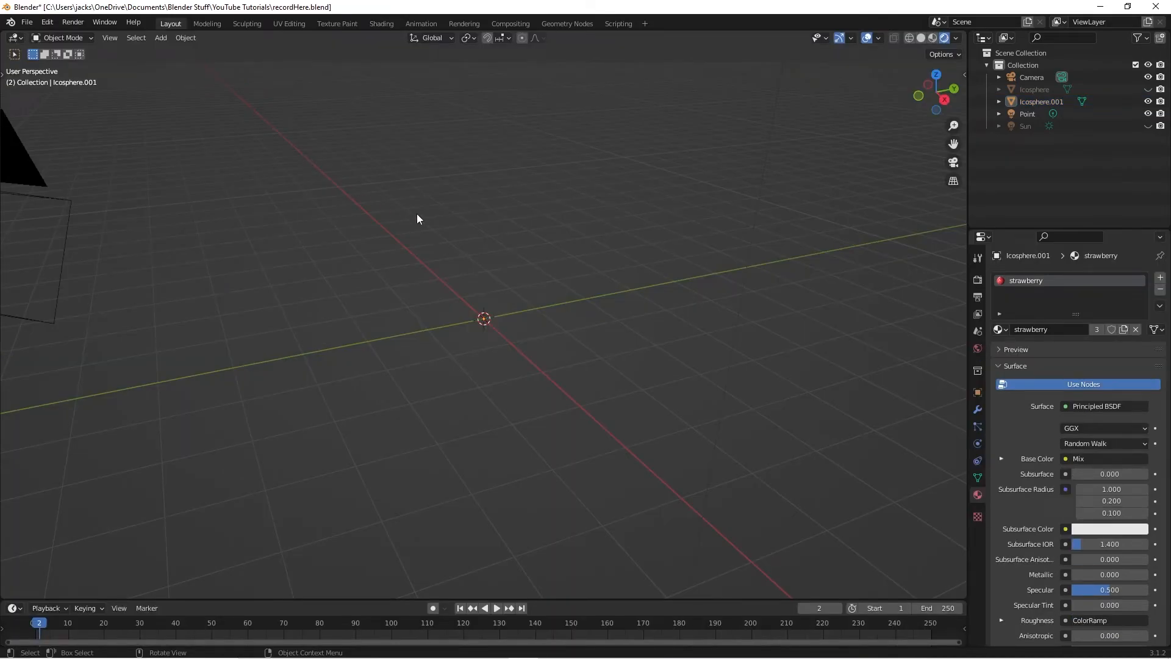
key("KP_0")
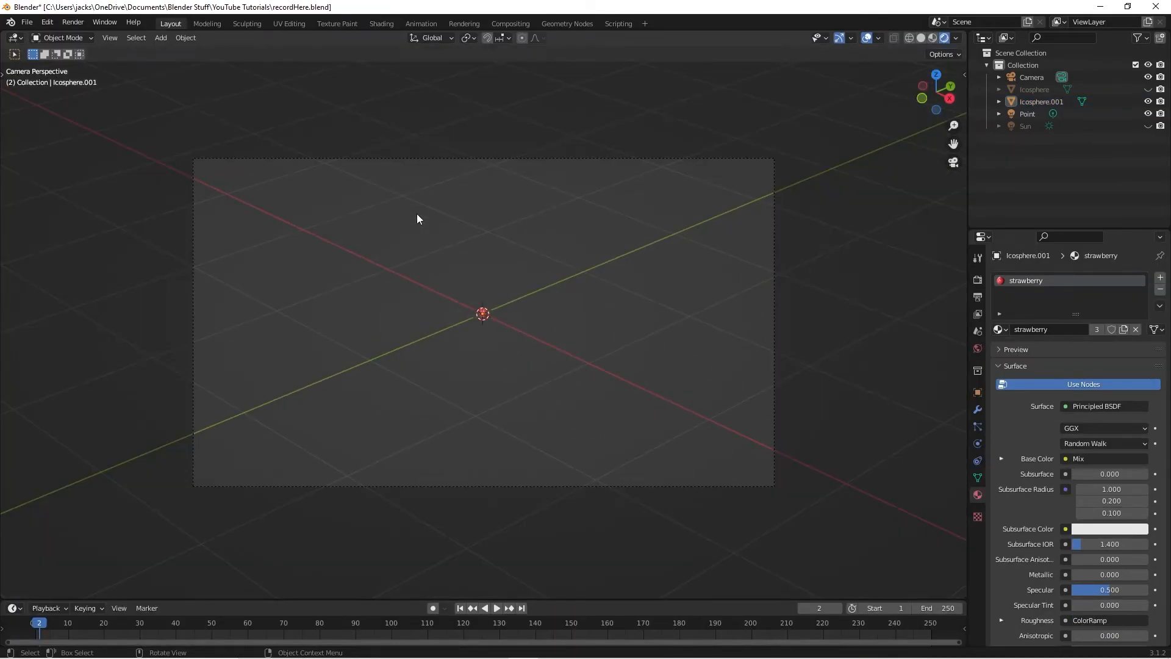
left_click_drag(460, 262, 483, 329)
key("KP_Decimal")
middle_click_drag(499, 336, 549, 342)
scroll(620, 339, "down", 3)
key("ctrl+a")
left_click(739, 336)
key("n")
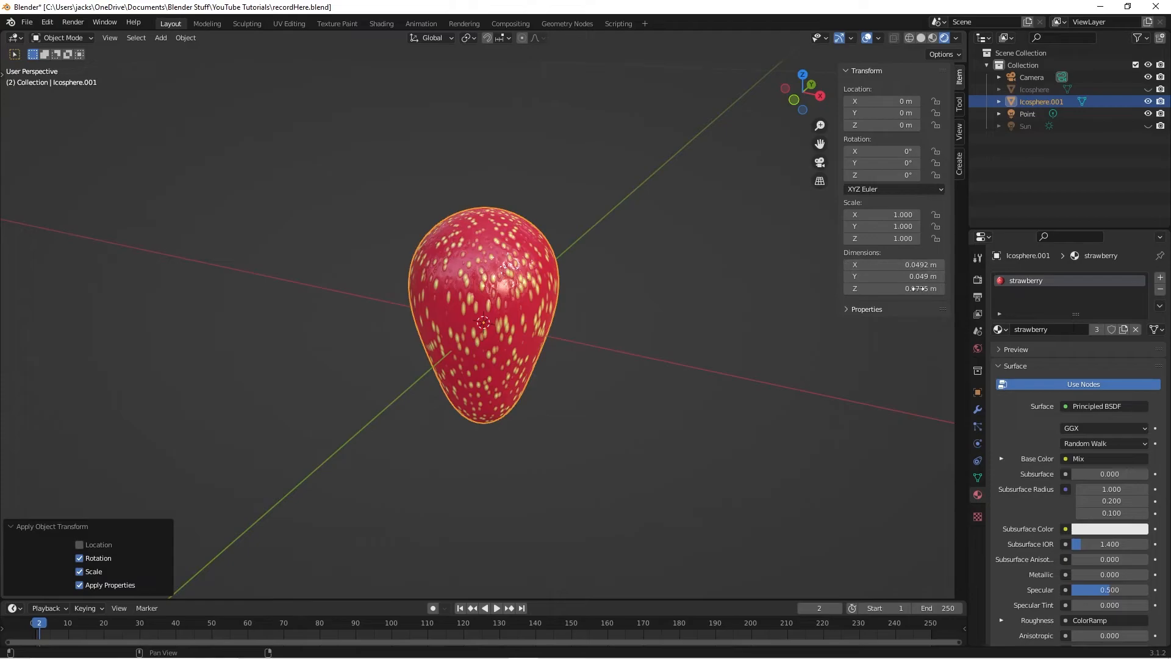
Step: Set the scene's unit system to Imperial with Inches as the length unit
left_click(977, 331)
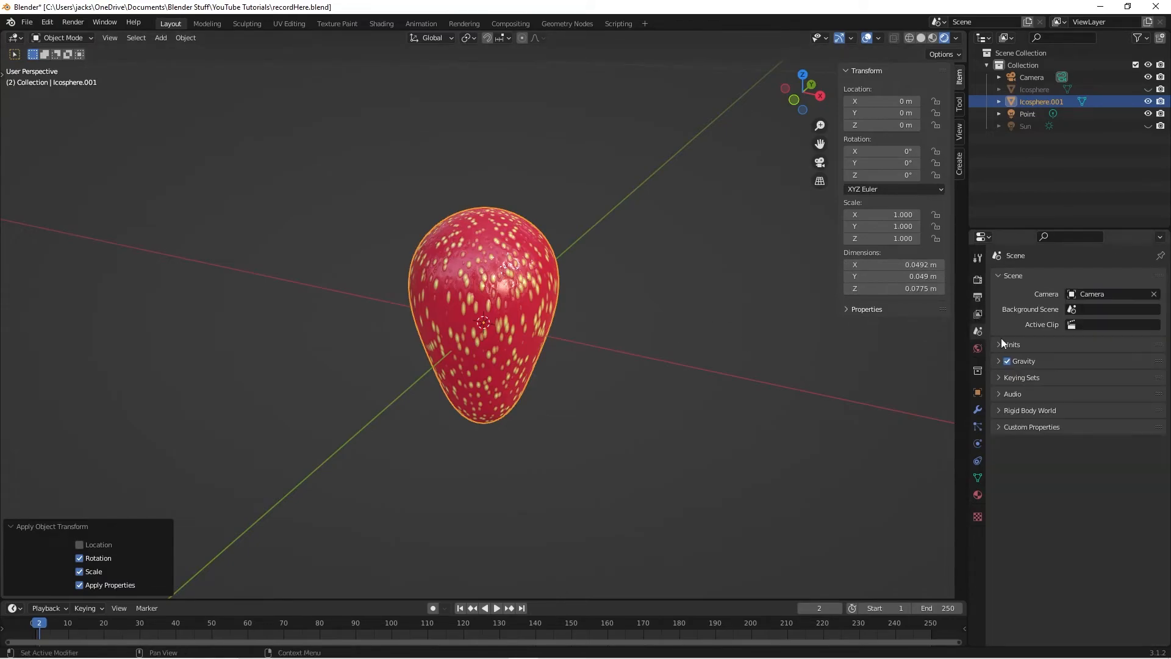
left_click(1019, 346)
left_click(1080, 364)
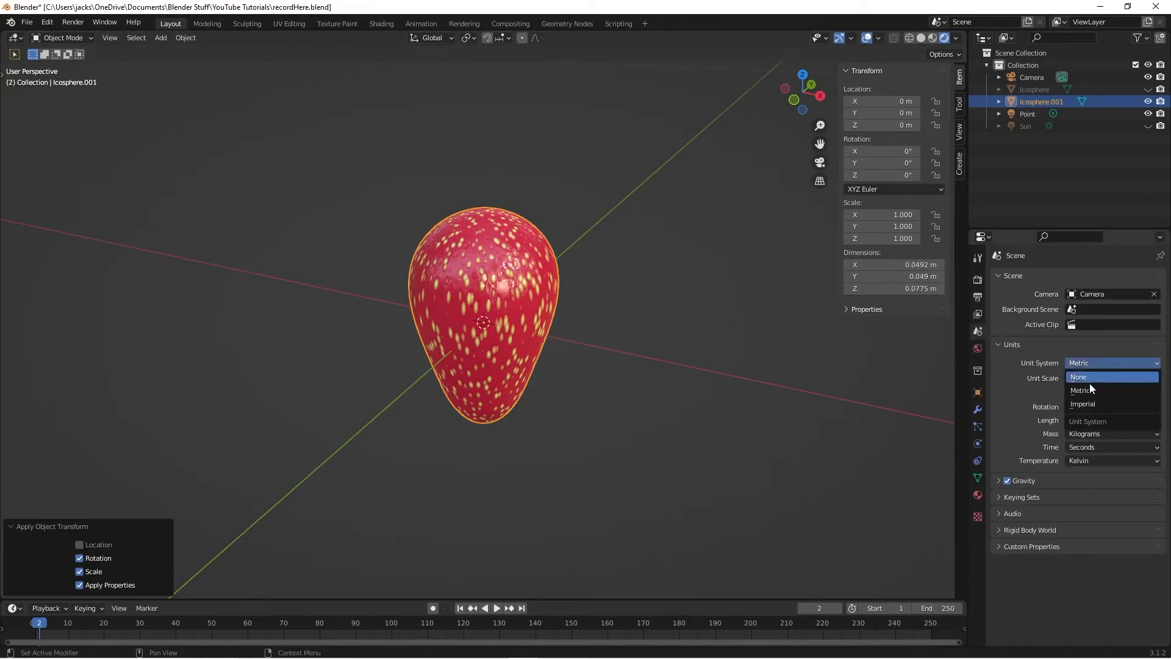
left_click(1093, 397)
left_click(1092, 419)
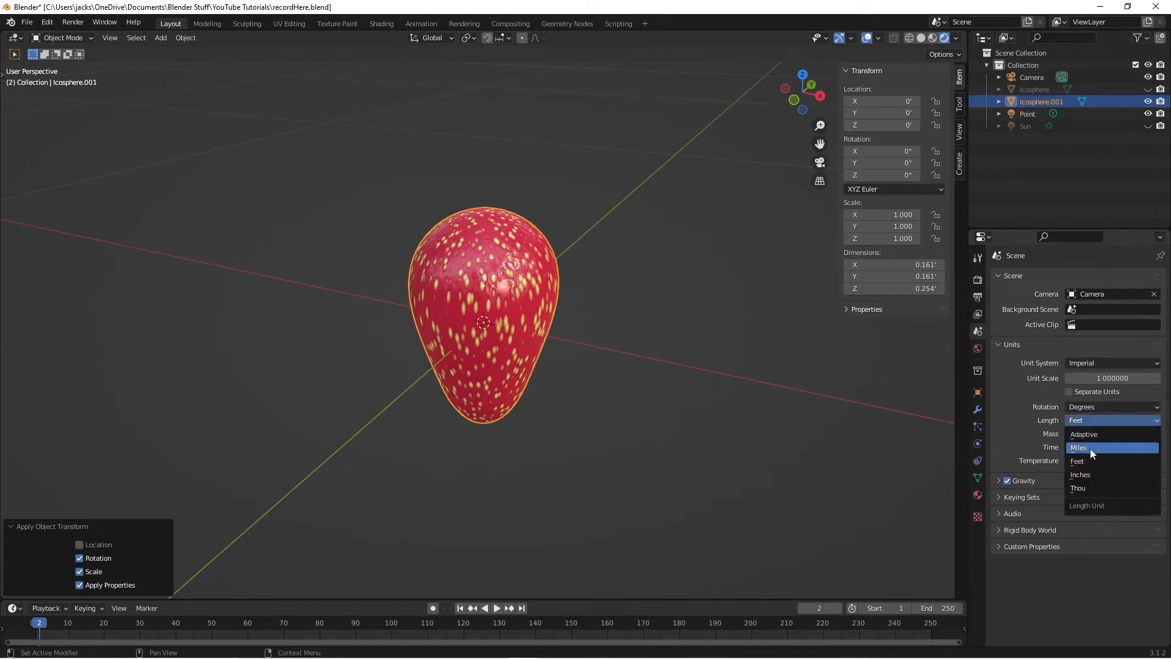
left_click(1092, 460)
left_click(1091, 423)
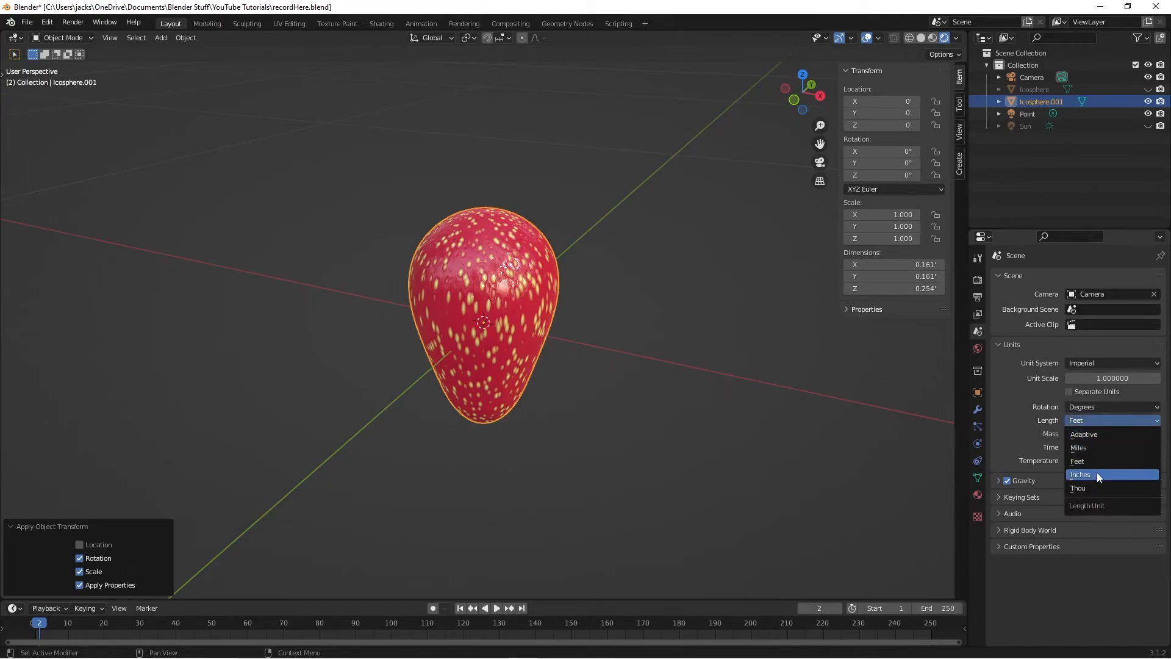
left_click(1096, 473)
Step: Try enlarging the strawberry mesh uniformly by a factor of about 7.56
middle_click_drag(657, 323, 558, 319)
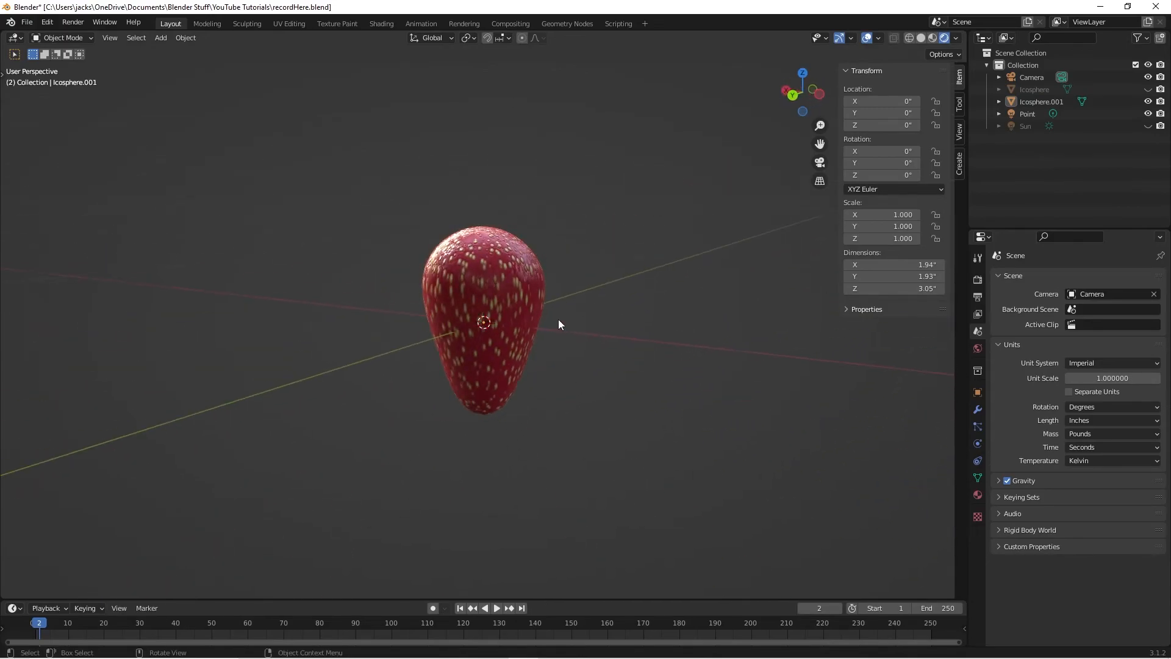
left_click(483, 322)
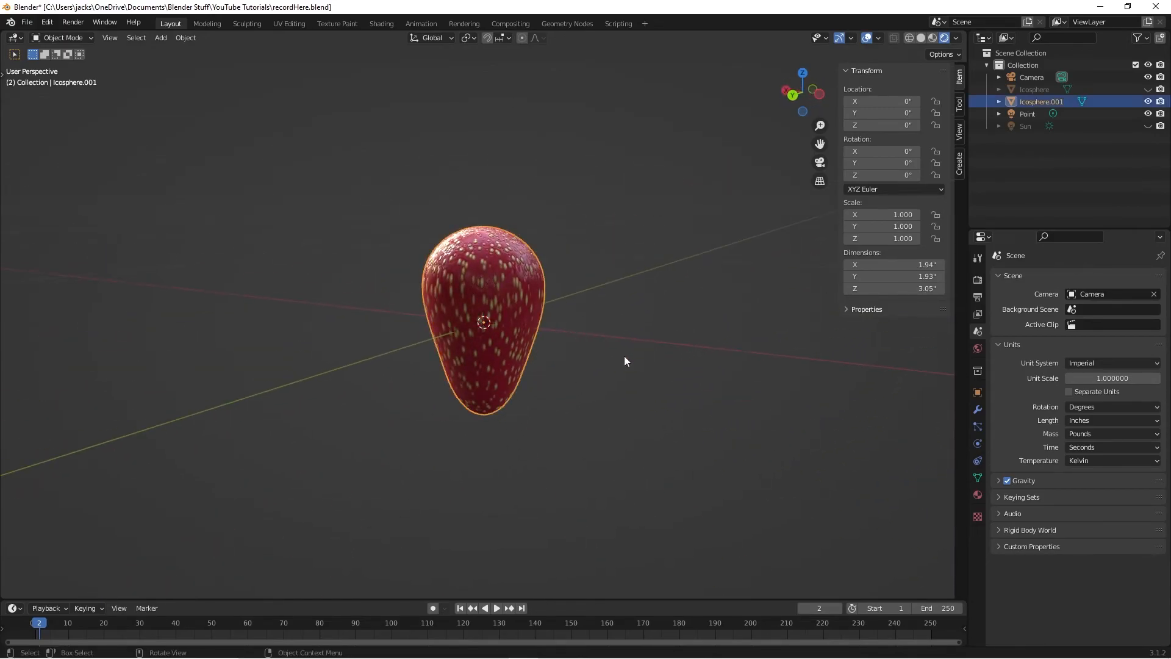
scroll(561, 325, "down", 4)
left_click(561, 324)
left_click(477, 331)
key("s")
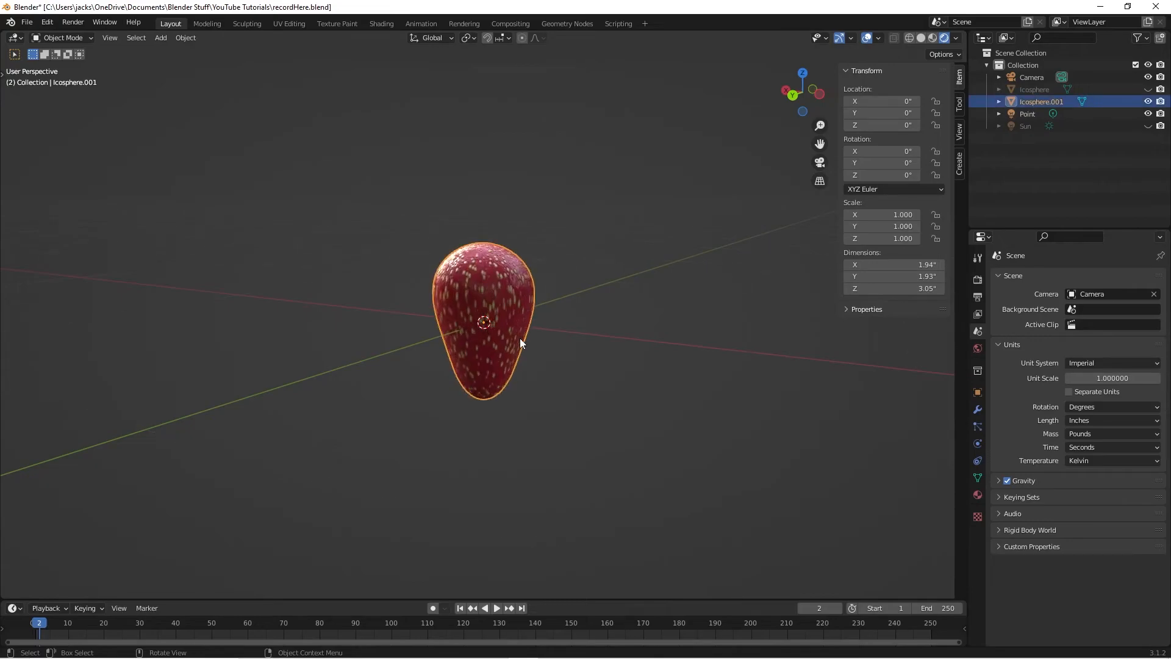
left_click(767, 394)
scroll(732, 392, "down", 8)
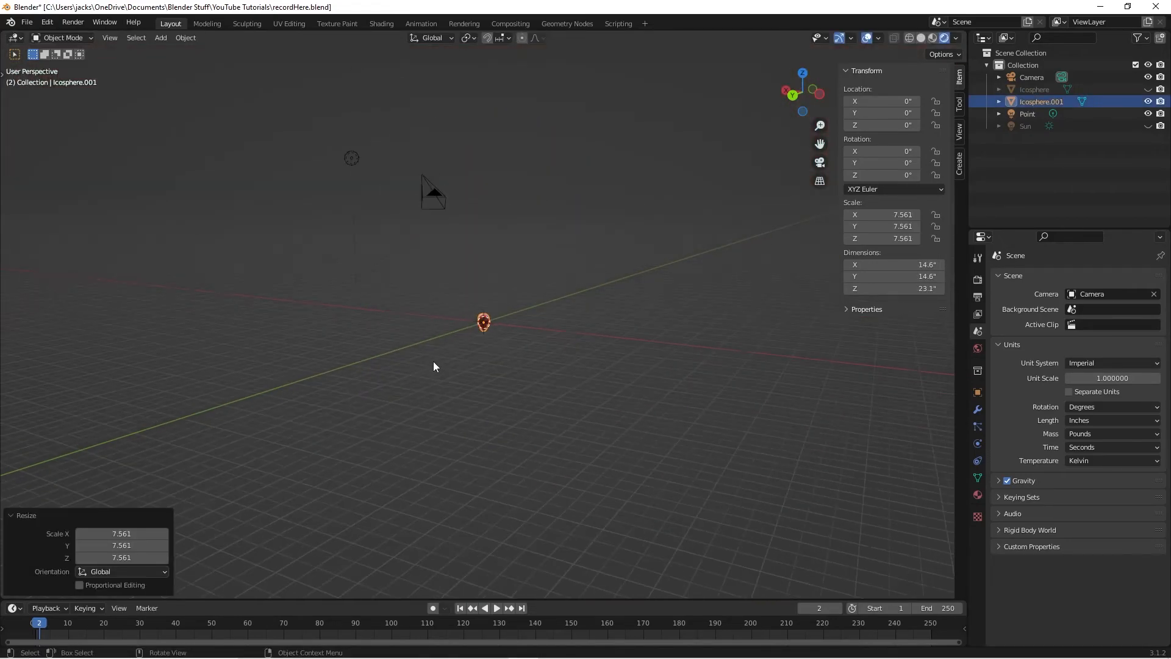
Step: Try enlarging the strawberry again by a factor of about 57.6 and inspect the seeds at that size
key("s")
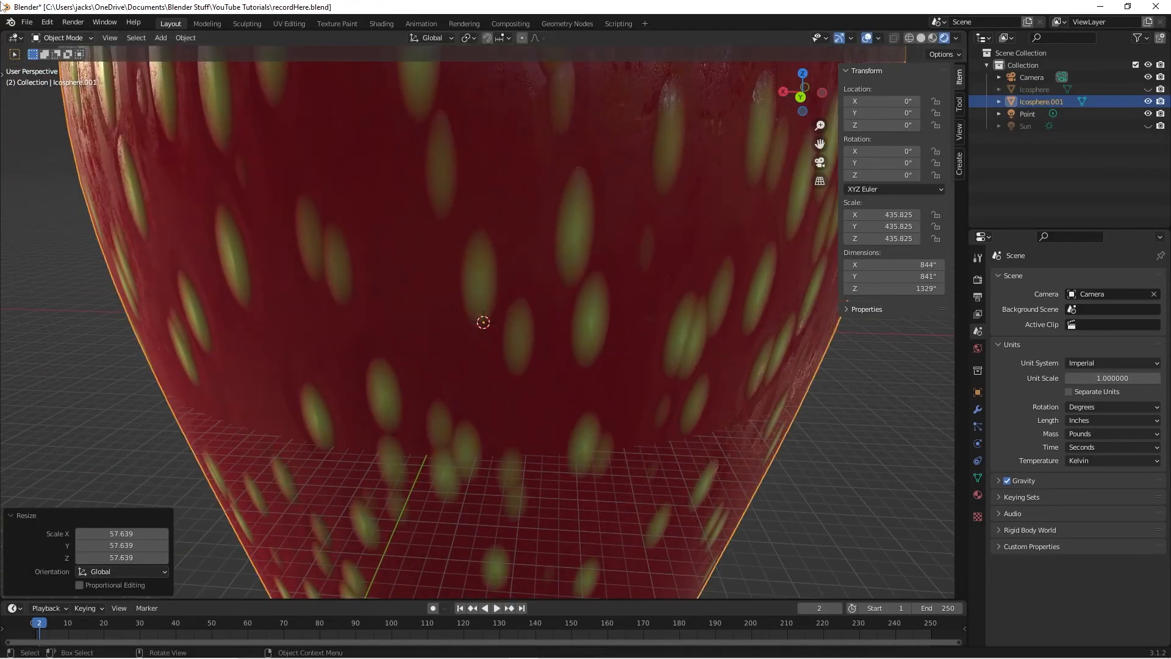
left_click(485, 282)
scroll(483, 317, "down", 9)
left_click(552, 374)
middle_click_drag(551, 373, 628, 371)
scroll(628, 371, "up", 3)
middle_click_drag(458, 325, 525, 325)
left_click(525, 325)
Step: Undo the strawberry's enlargements to restore its original scale
key("ctrl+z")
key("ctrl+z")
key("ctrl+z")
key("ctrl+z")
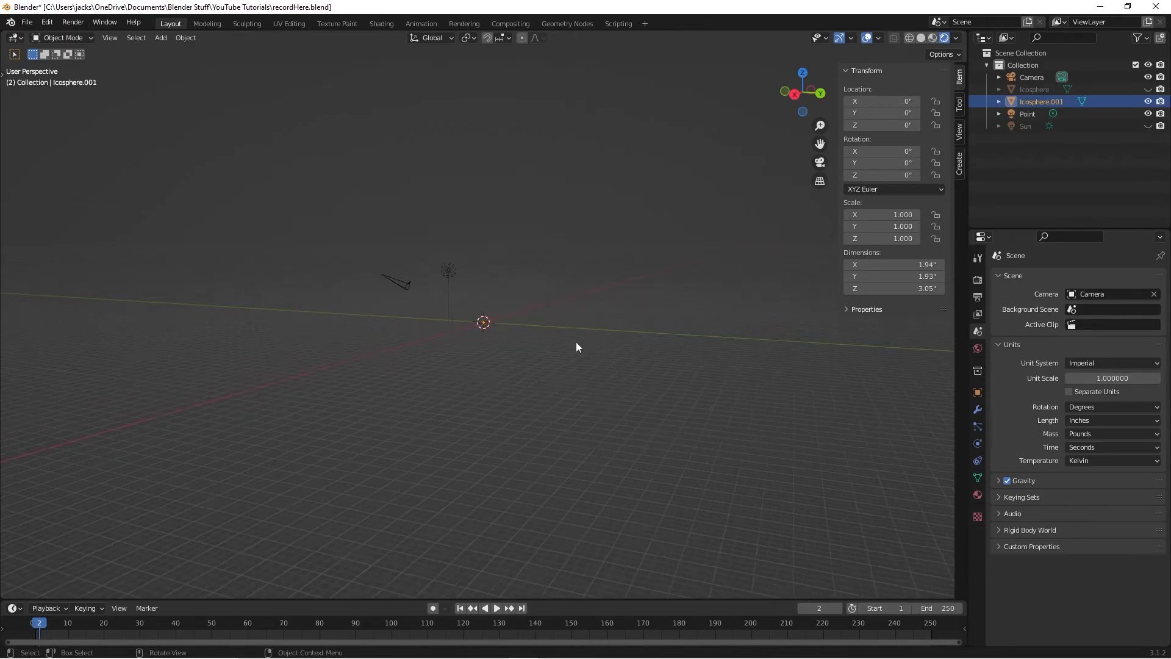
Step: Examine the strawberry's seeds, bumps and highlights at its original size, from close up and from a distance
middle_click_drag(490, 329, 572, 341)
scroll(572, 341, "up", 3)
scroll(561, 295, "down", 3)
middle_click_drag(561, 295, 500, 316)
left_click(706, 364)
scroll(706, 364, "down", 3)
left_click(495, 321)
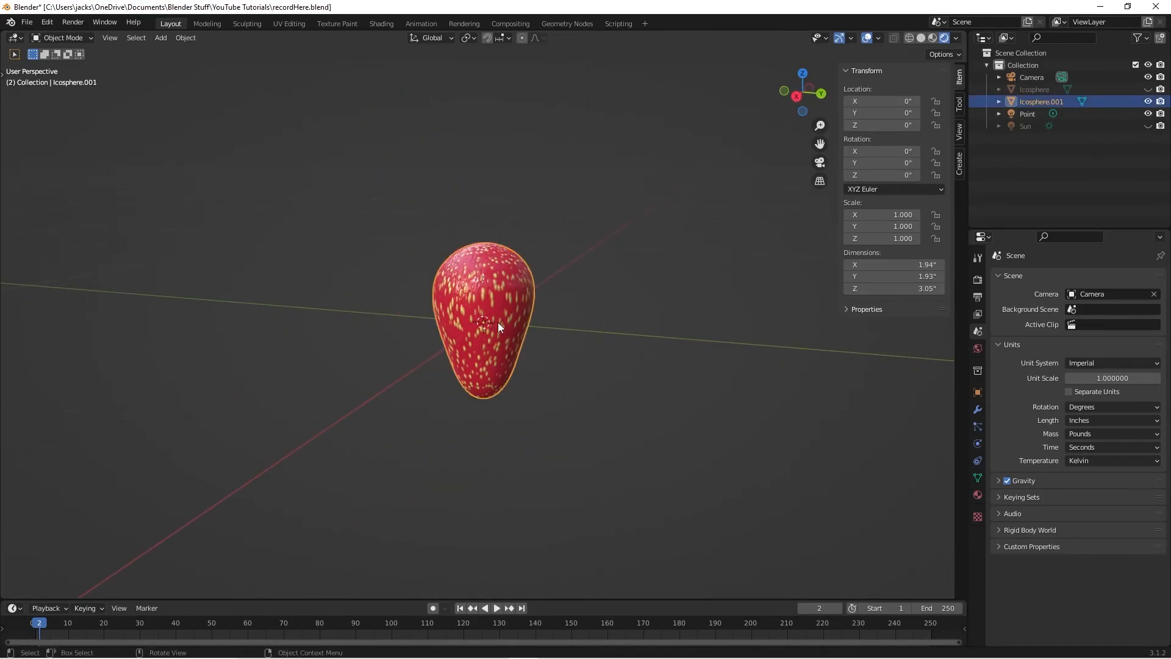
scroll(513, 327, "up", 4)
middle_click_drag(524, 338, 558, 327)
scroll(529, 327, "up", 2)
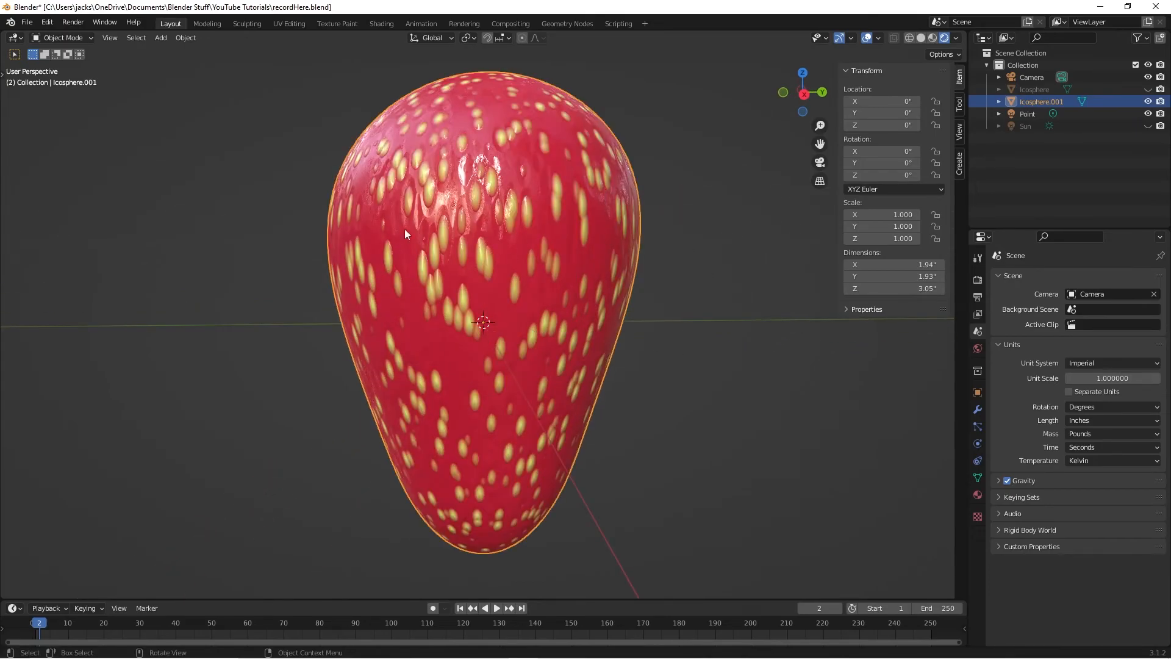
scroll(493, 319, "down", 8)
middle_click_drag(544, 332, 493, 335)
scroll(493, 335, "up", 1)
scroll(491, 335, "down", 2)
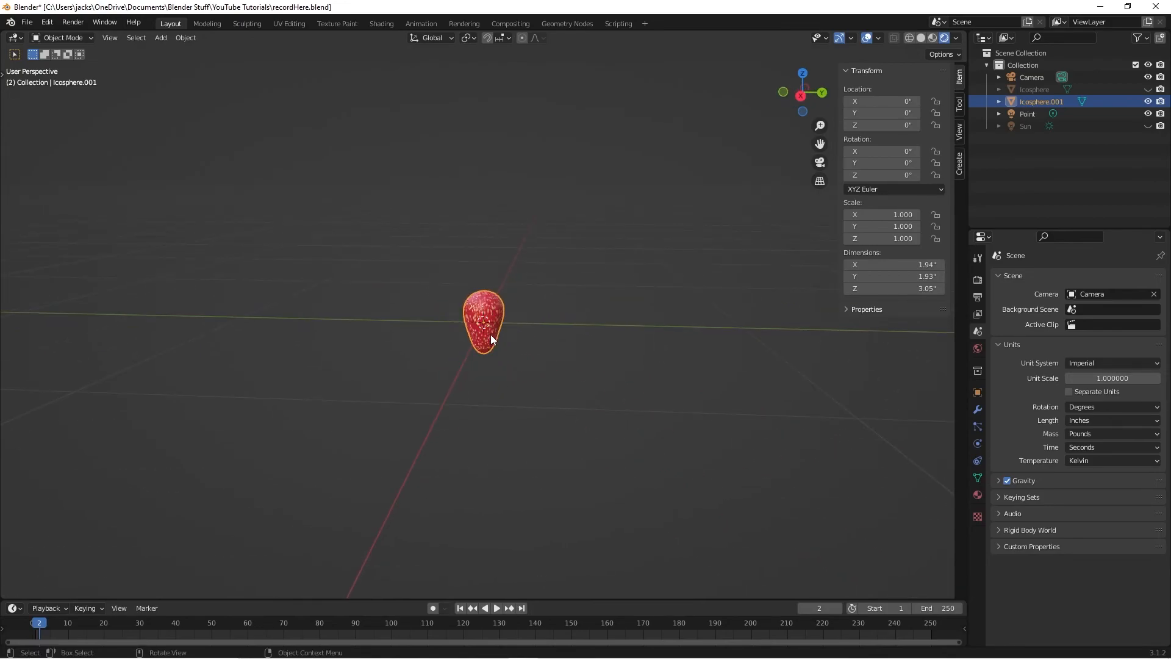
Step: Deselect the strawberry and save the file
left_click(595, 369)
middle_click_drag(562, 368, 537, 350)
scroll(511, 343, "up", 2)
key("ctrl+s")
scroll(511, 342, "up", 6)
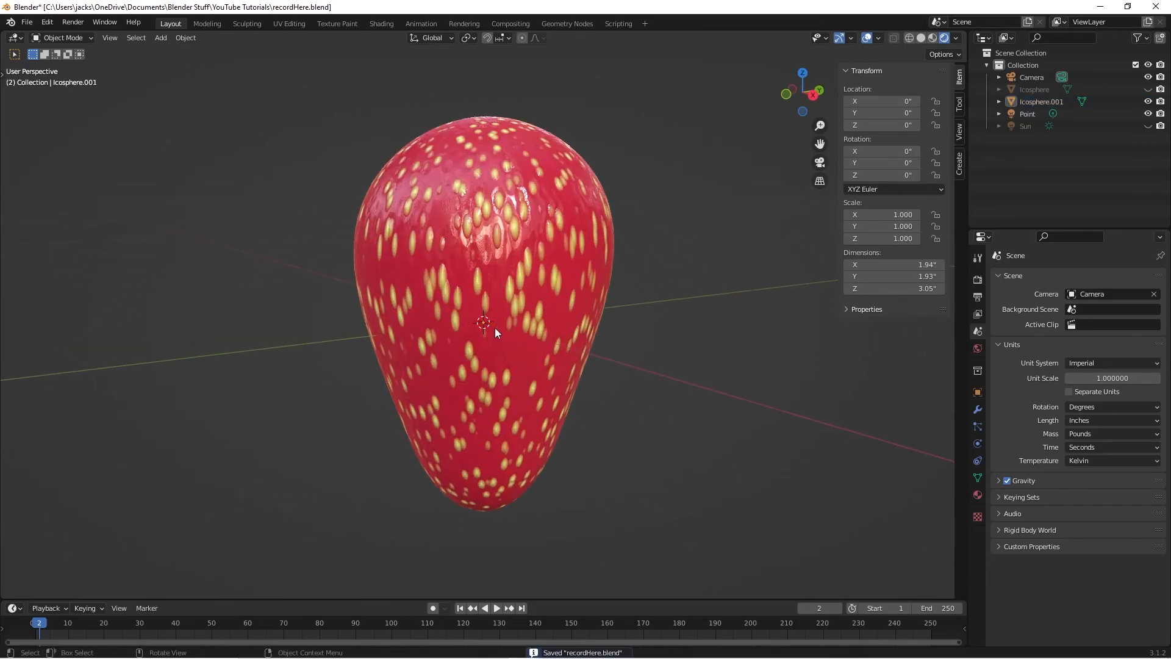
Step: Examine the finished strawberry's color, seed pattern and glossiness from another side
left_click(495, 331)
scroll(609, 377, "down", 4)
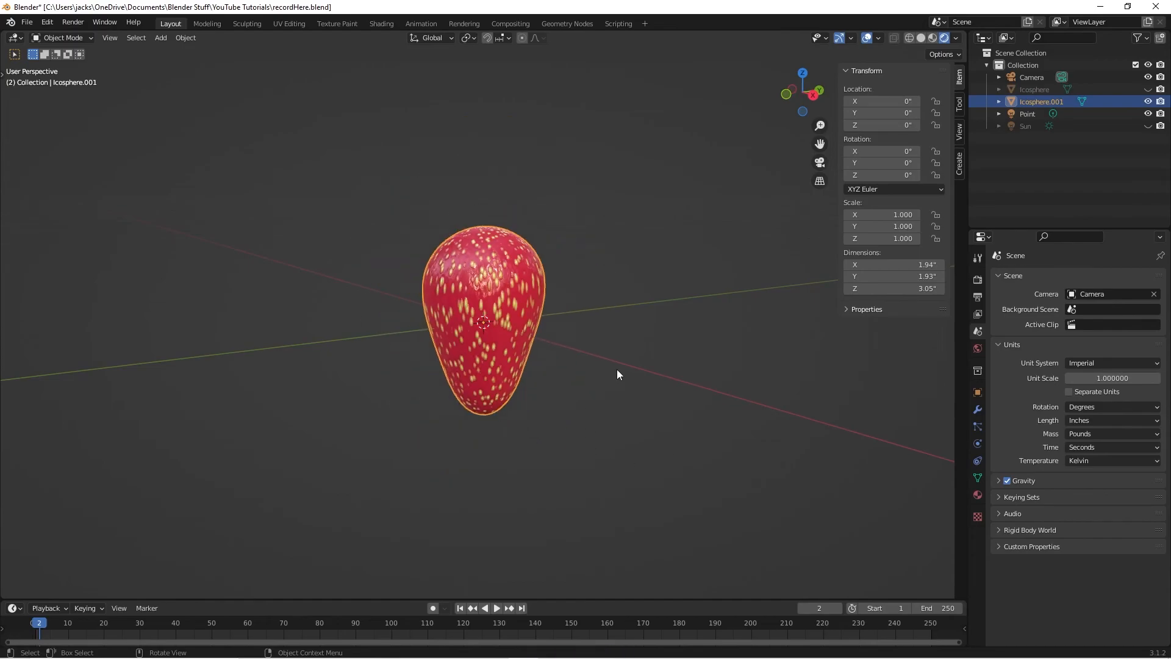
middle_click_drag(679, 337, 603, 382)
left_click(603, 344)
scroll(603, 382, "up", 3)
middle_click_drag(433, 342, 417, 368)
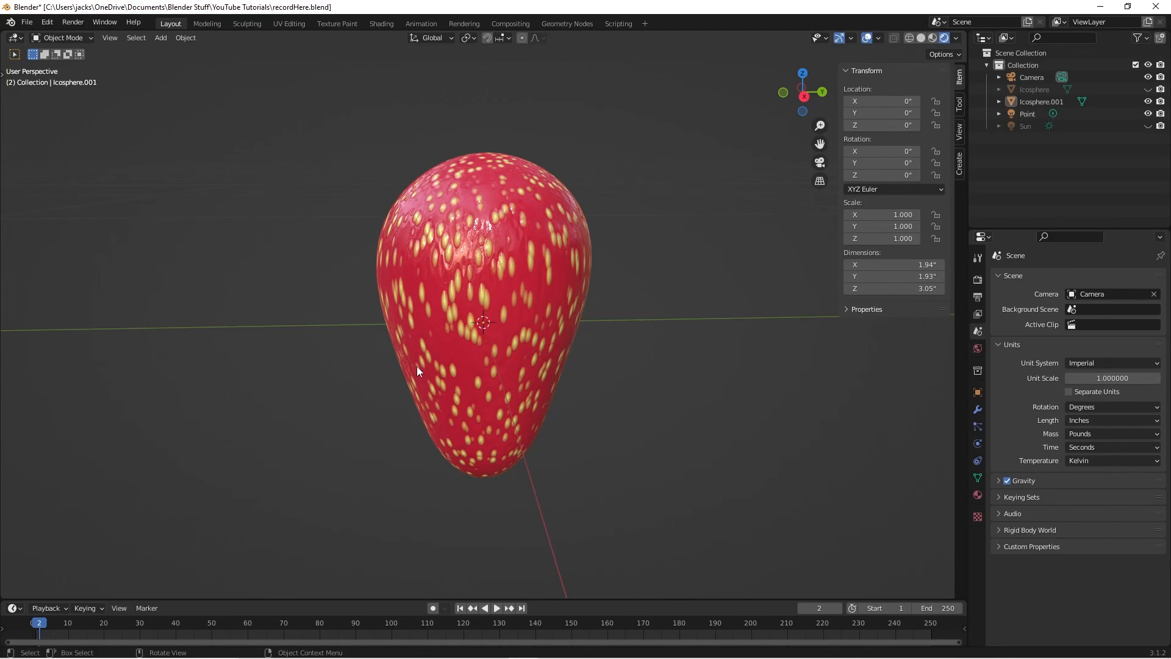
left_click(483, 340)
left_click(665, 368)
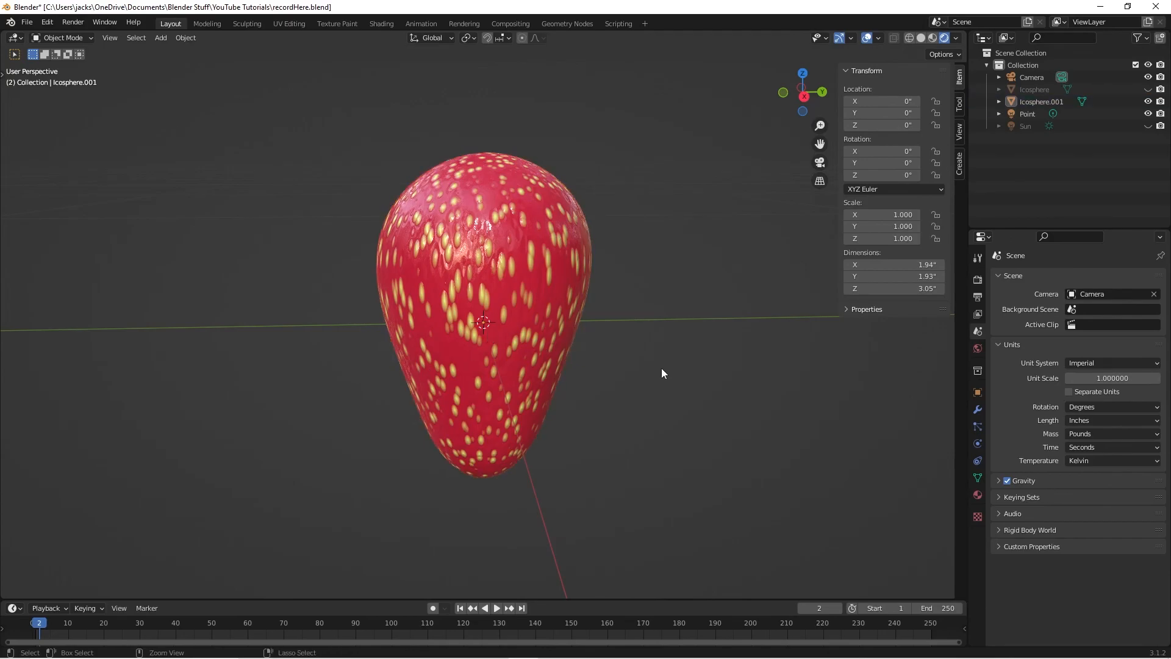